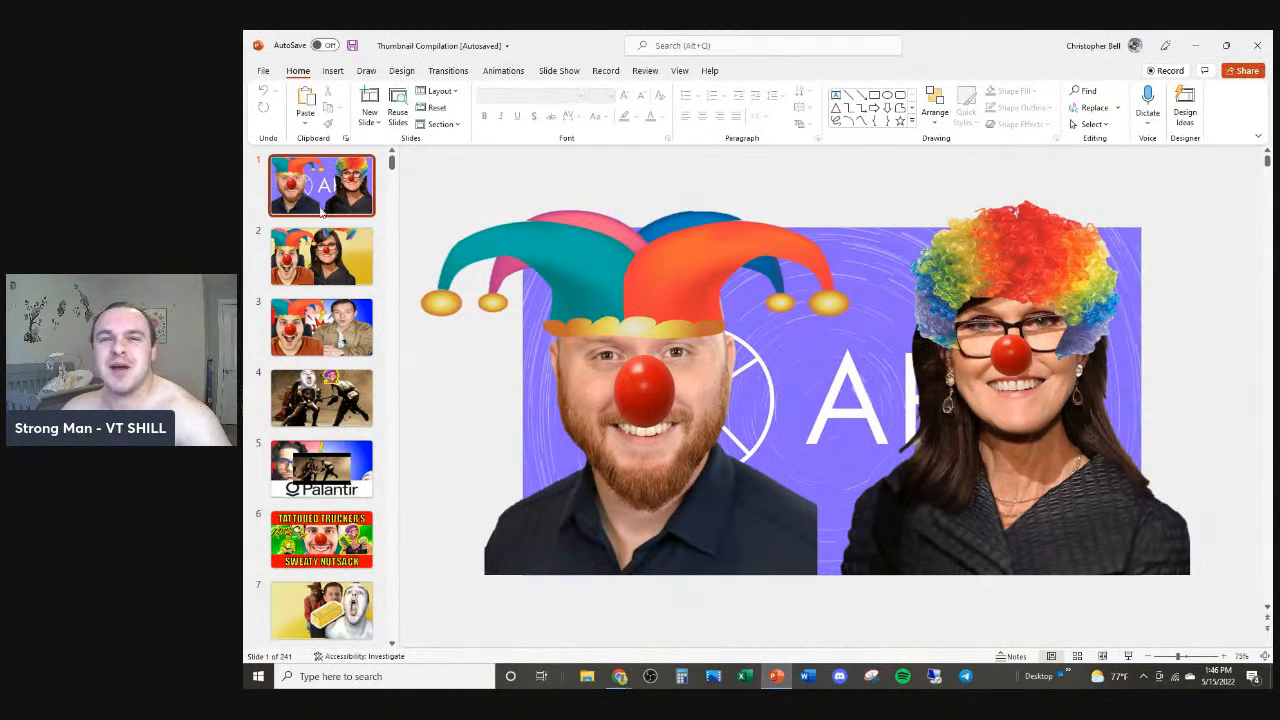
# Step: Browse the thumbnail slides from the end of the deck back to the first slide
pyautogui.moveTo(391, 175); pyautogui.dragTo(380, 648)
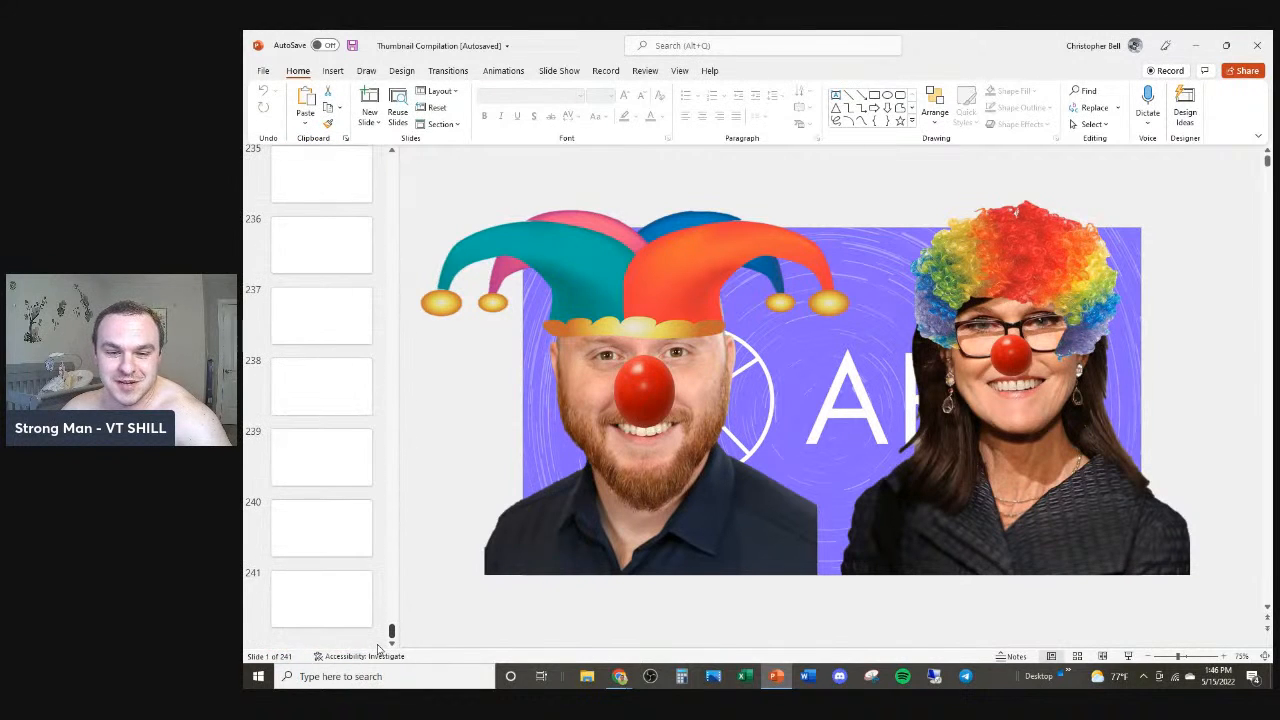
pyautogui.click(323, 611)
pyautogui.click(323, 537)
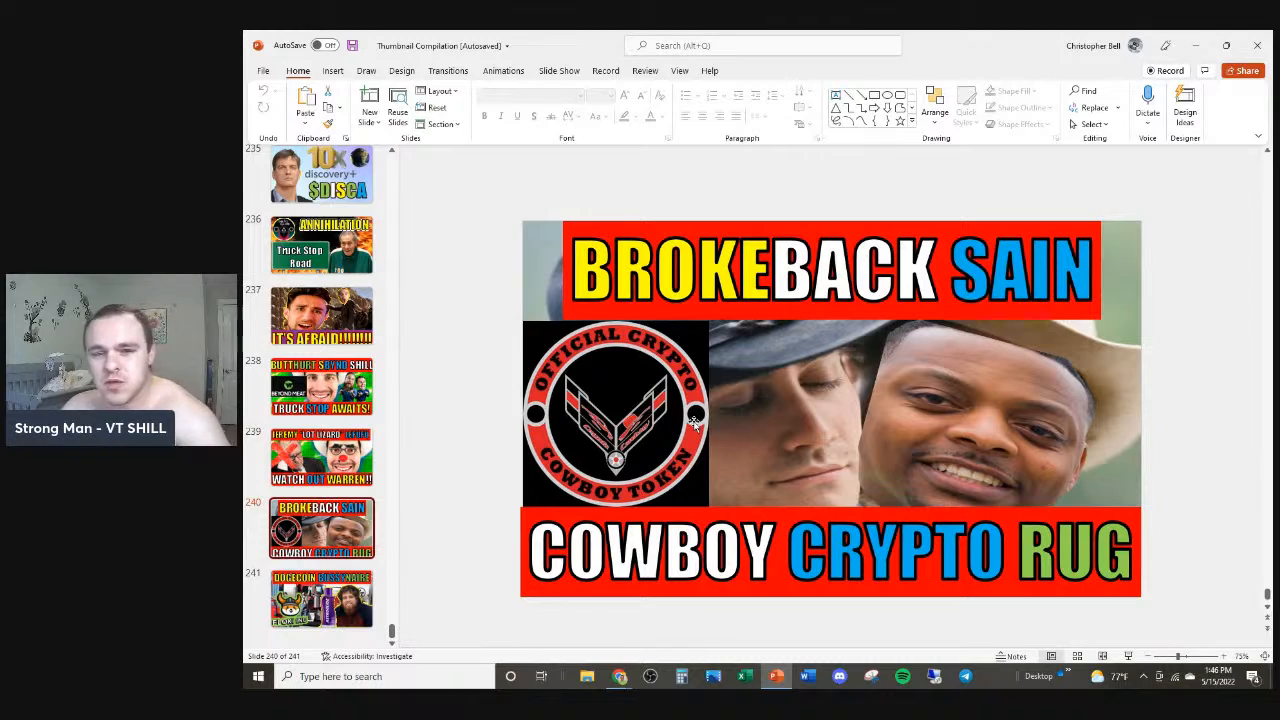
pyautogui.moveTo(393, 631); pyautogui.dragTo(390, 148)
pyautogui.click(335, 190)
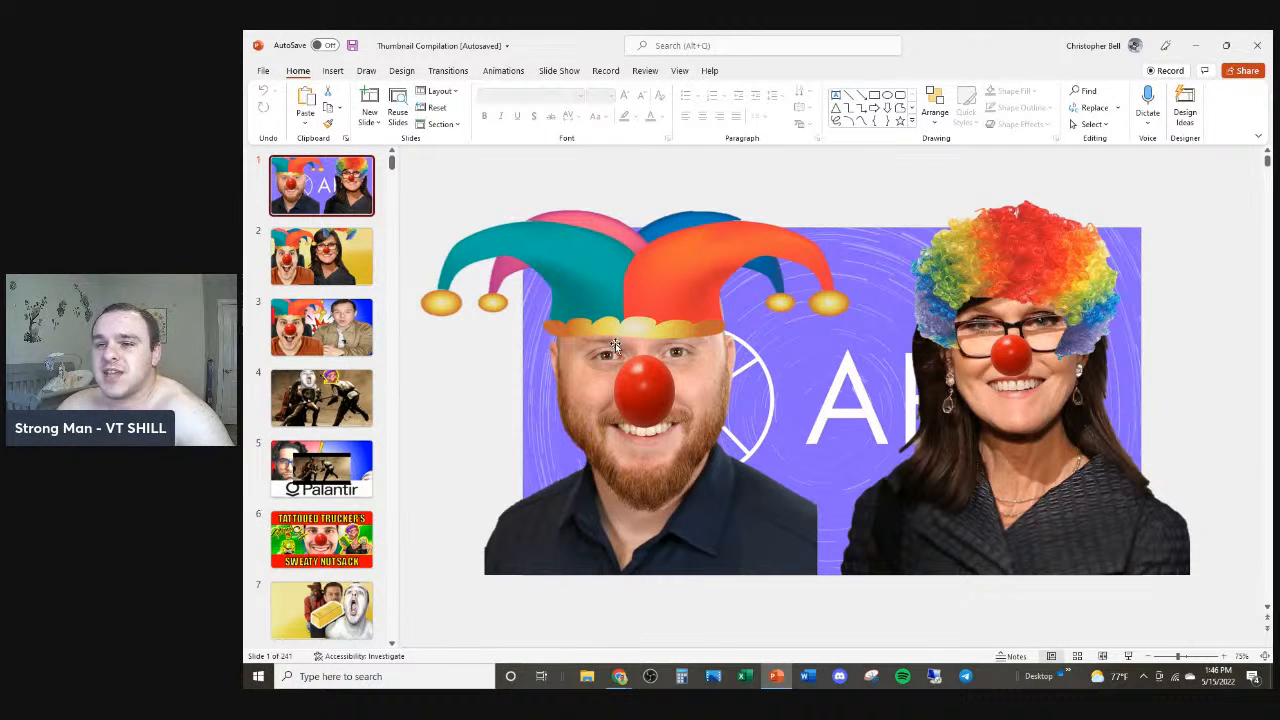
# Step: Group the jester-hatted man's picture with his hat and nose, and shrink the group into the slide's lower-left corner
pyautogui.moveTo(582, 280)
pyautogui.mouseDown()
pyautogui.moveTo(567, 495)
pyautogui.moveTo(592, 278)
pyautogui.mouseUp()
pyautogui.moveTo(647, 201); pyautogui.dragTo(628, 249)
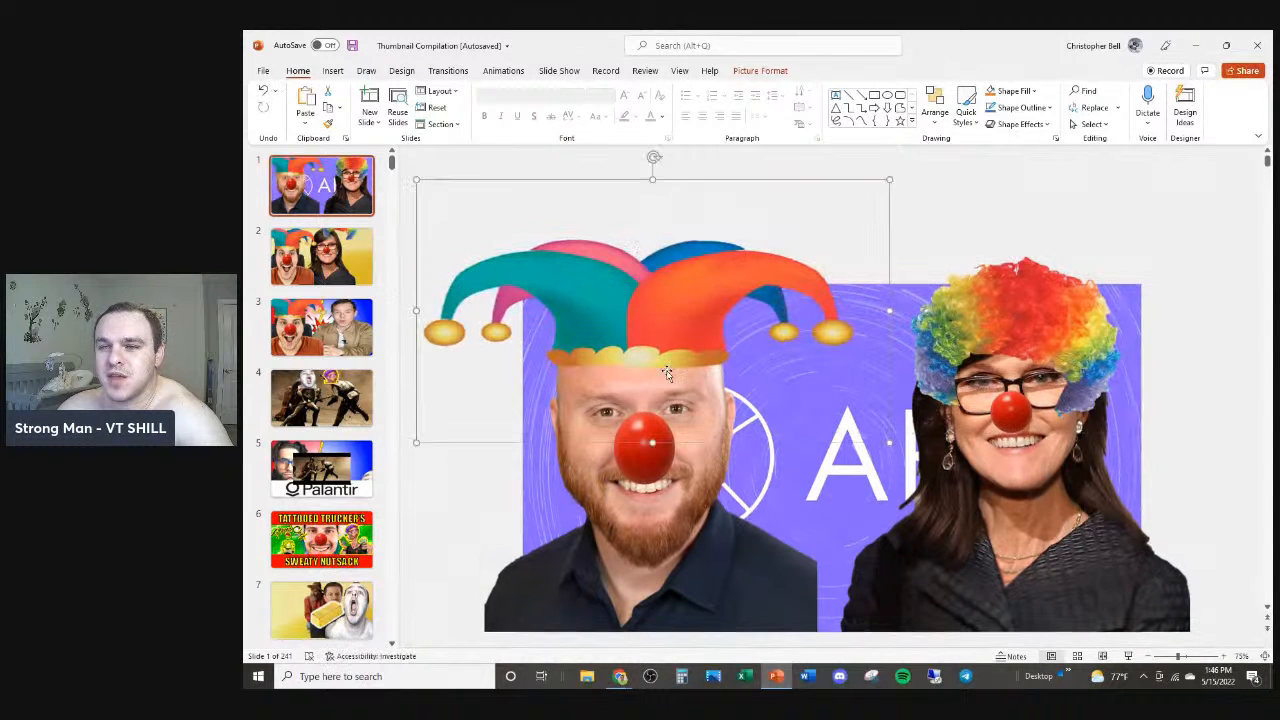
pyautogui.keyDown('ctrl'); pyautogui.click(643, 460); pyautogui.keyUp('ctrl')
pyautogui.keyDown('ctrl'); pyautogui.click(662, 527); pyautogui.keyUp('ctrl')
pyautogui.rightClick(662, 527)
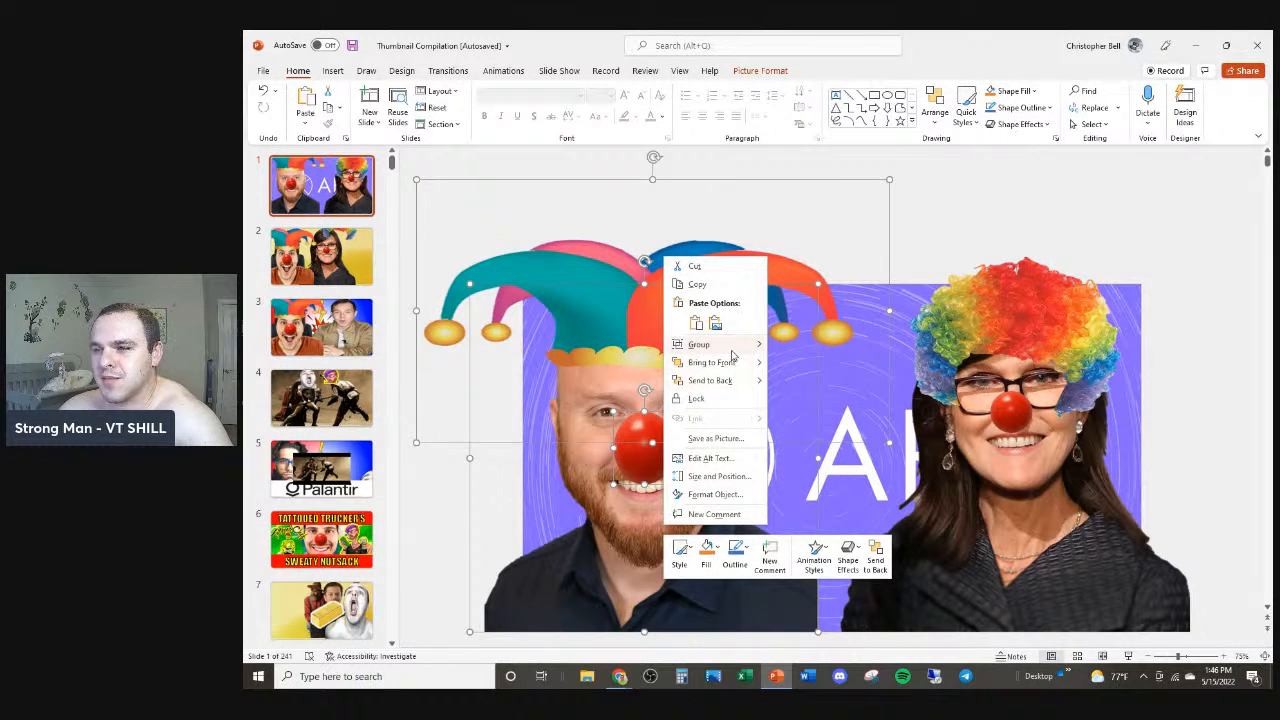
pyautogui.moveTo(737, 347)
pyautogui.click(799, 346)
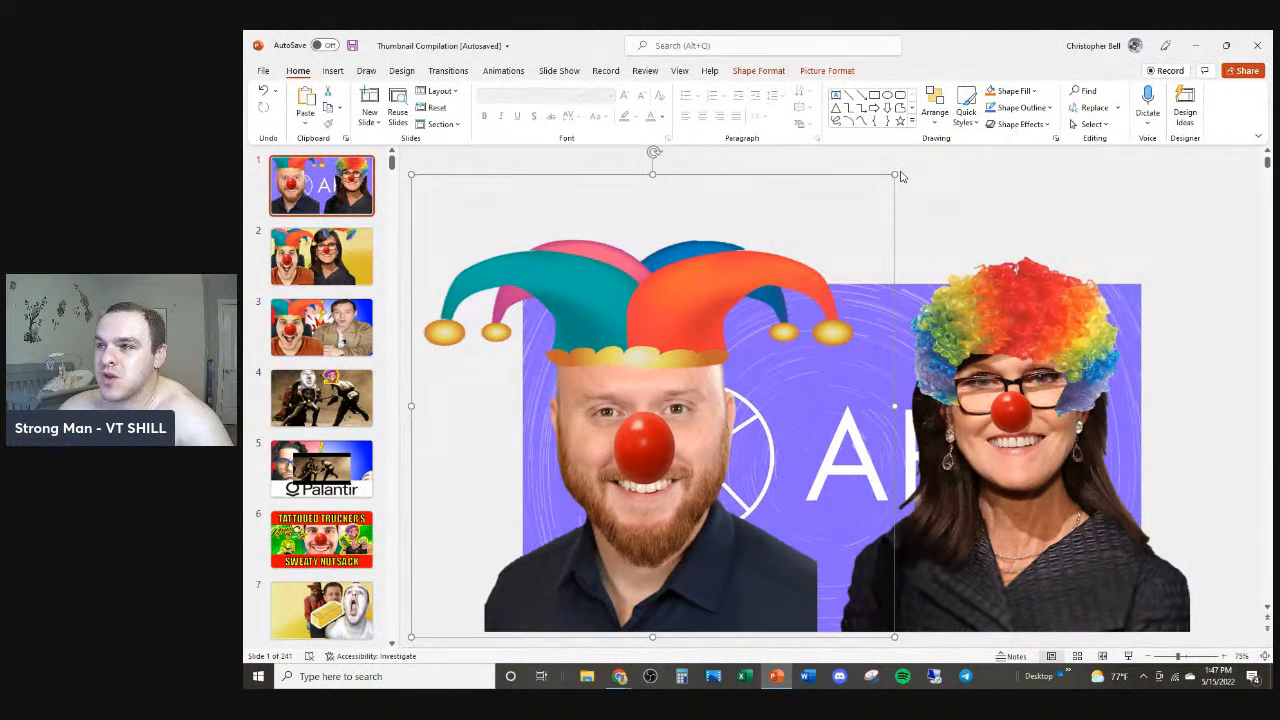
pyautogui.moveTo(897, 174); pyautogui.dragTo(562, 538)
# Step: Group the woman's picture with her rainbow wig and nose, and shrink the group near the slide's bottom edge
pyautogui.click(1038, 333)
pyautogui.keyDown('shift'); pyautogui.click(1057, 242); pyautogui.keyUp('shift')
pyautogui.keyDown('shift'); pyautogui.click(1017, 354); pyautogui.keyUp('shift')
pyautogui.keyDown('shift'); pyautogui.click(1016, 362); pyautogui.keyUp('shift')
pyautogui.keyDown('shift'); pyautogui.click(1018, 384); pyautogui.keyUp('shift')
pyautogui.click(1015, 362)
pyautogui.moveTo(1044, 259); pyautogui.dragTo(1046, 233)
pyautogui.click(1003, 384)
pyautogui.keyDown('shift'); pyautogui.click(1060, 263); pyautogui.keyUp('shift')
pyautogui.keyDown('shift'); pyautogui.click(1052, 421); pyautogui.keyUp('shift')
pyautogui.moveTo(1207, 191)
pyautogui.mouseDown()
pyautogui.moveTo(983, 420)
pyautogui.moveTo(1095, 262)
pyautogui.moveTo(1200, 174)
pyautogui.mouseUp()
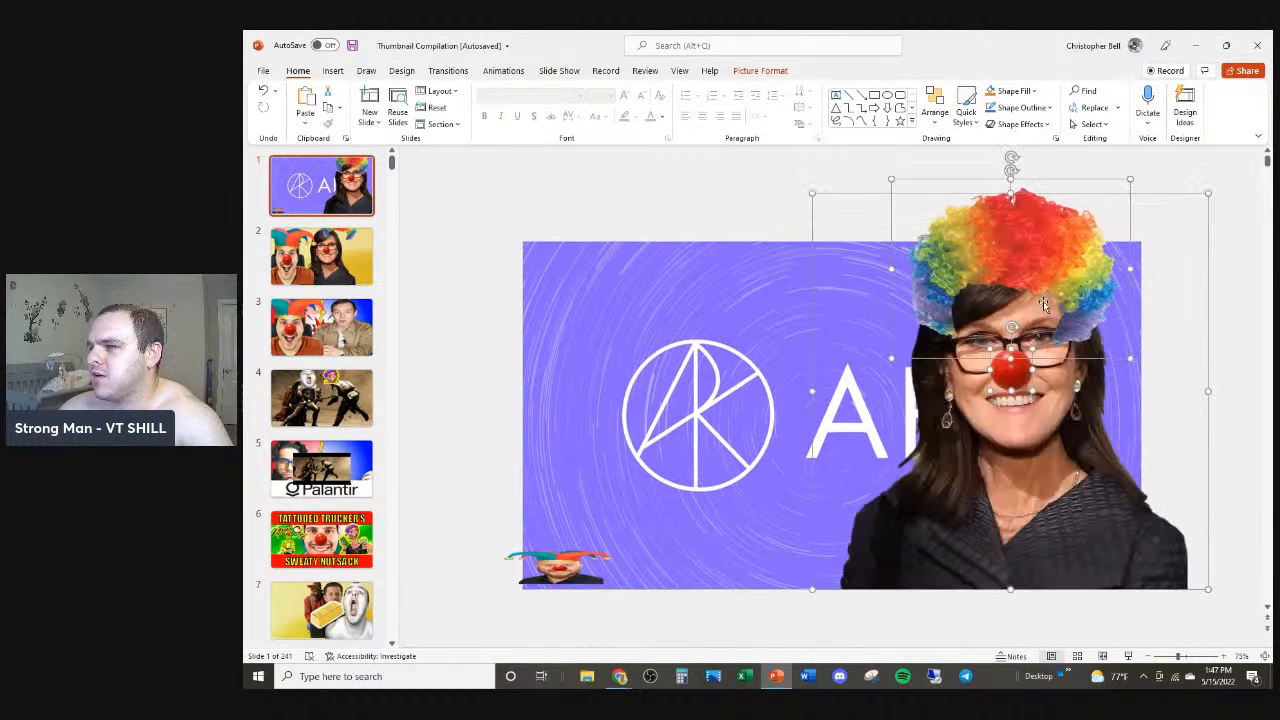
pyautogui.rightClick(1020, 322)
pyautogui.moveTo(1067, 412)
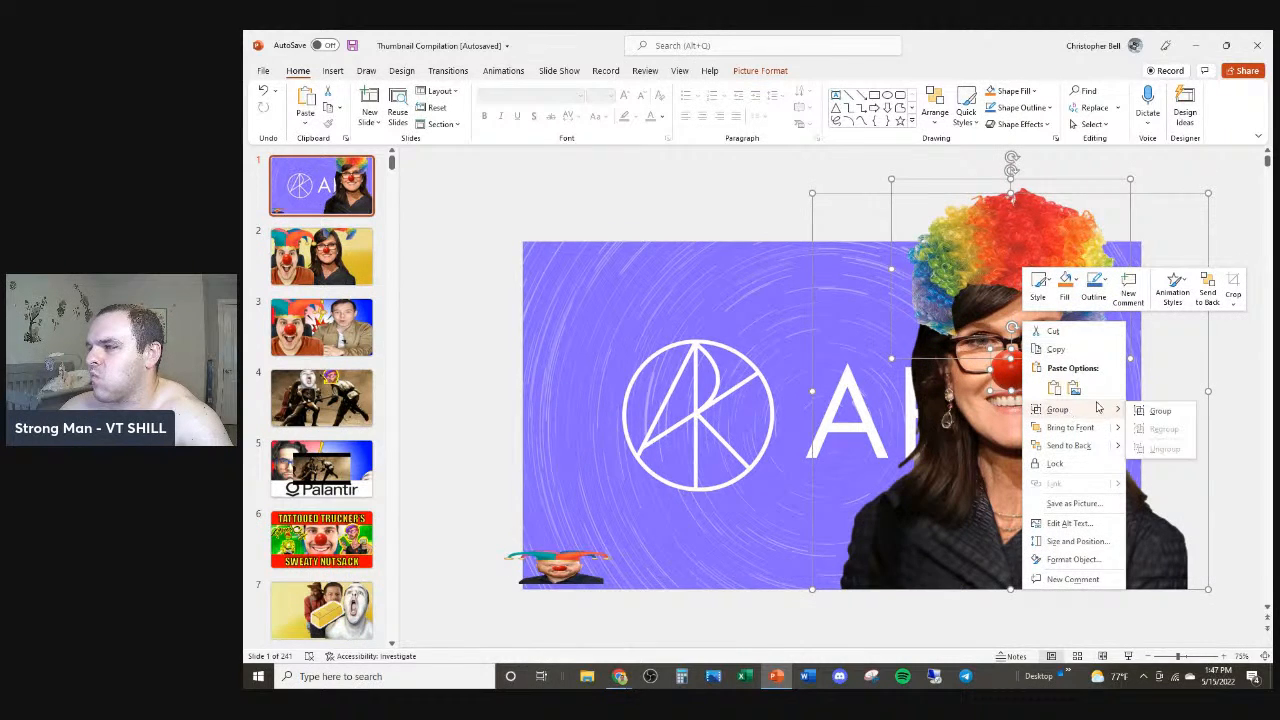
pyautogui.click(1157, 410)
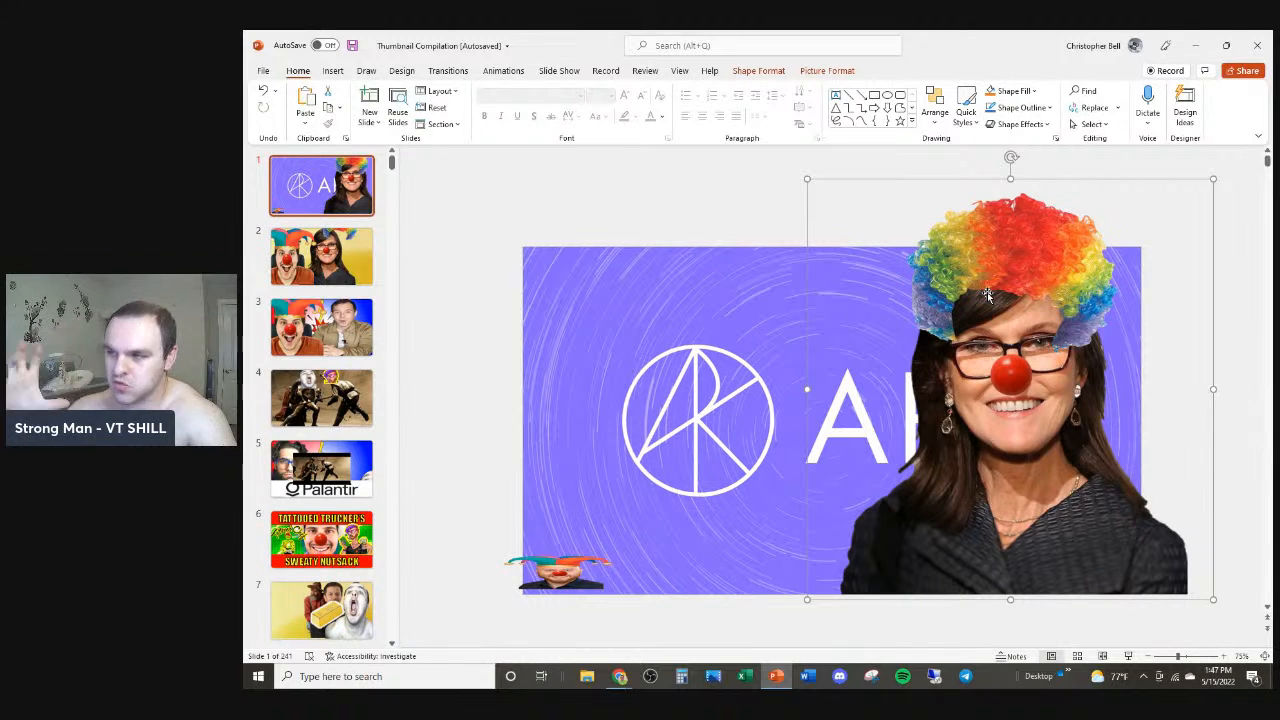
pyautogui.moveTo(1217, 177); pyautogui.dragTo(899, 477)
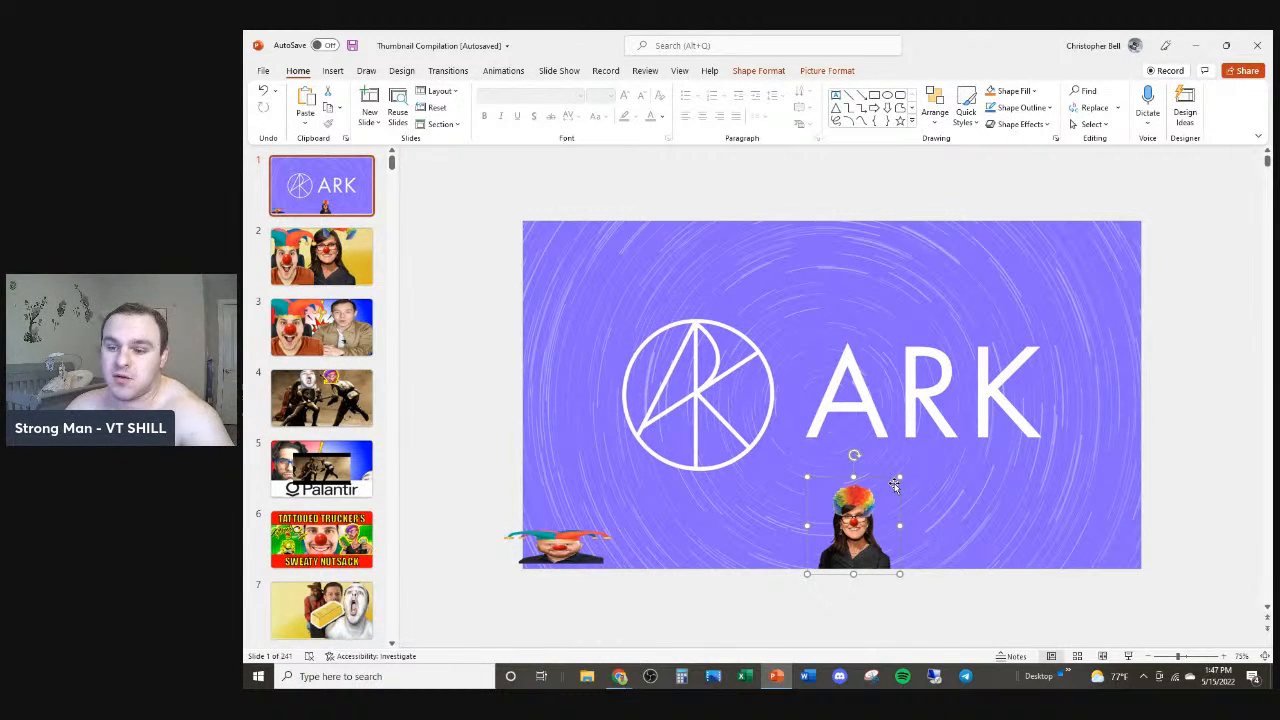
# Step: Switch to the browser and search Google for youtube thumbnail background
pyautogui.click(620, 676)
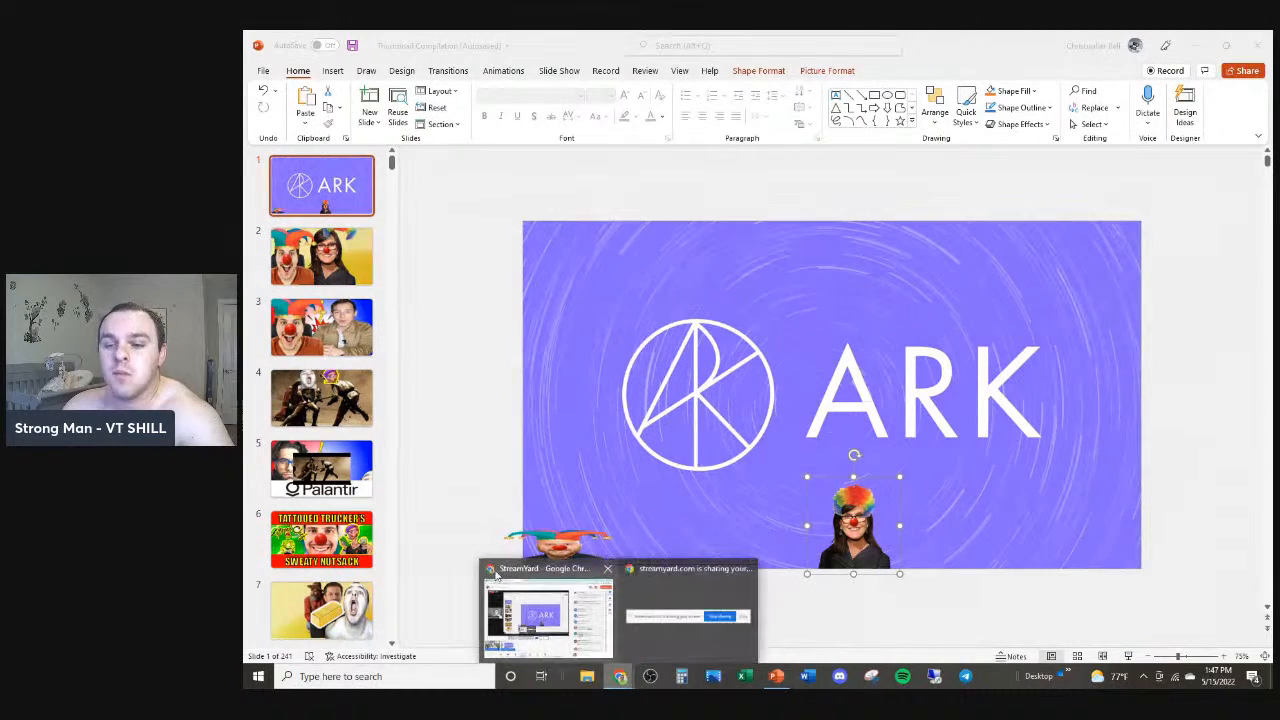
pyautogui.click(549, 615)
pyautogui.click(570, 40)
pyautogui.write('google.com')
pyautogui.press('Return')
pyautogui.write('youtub')
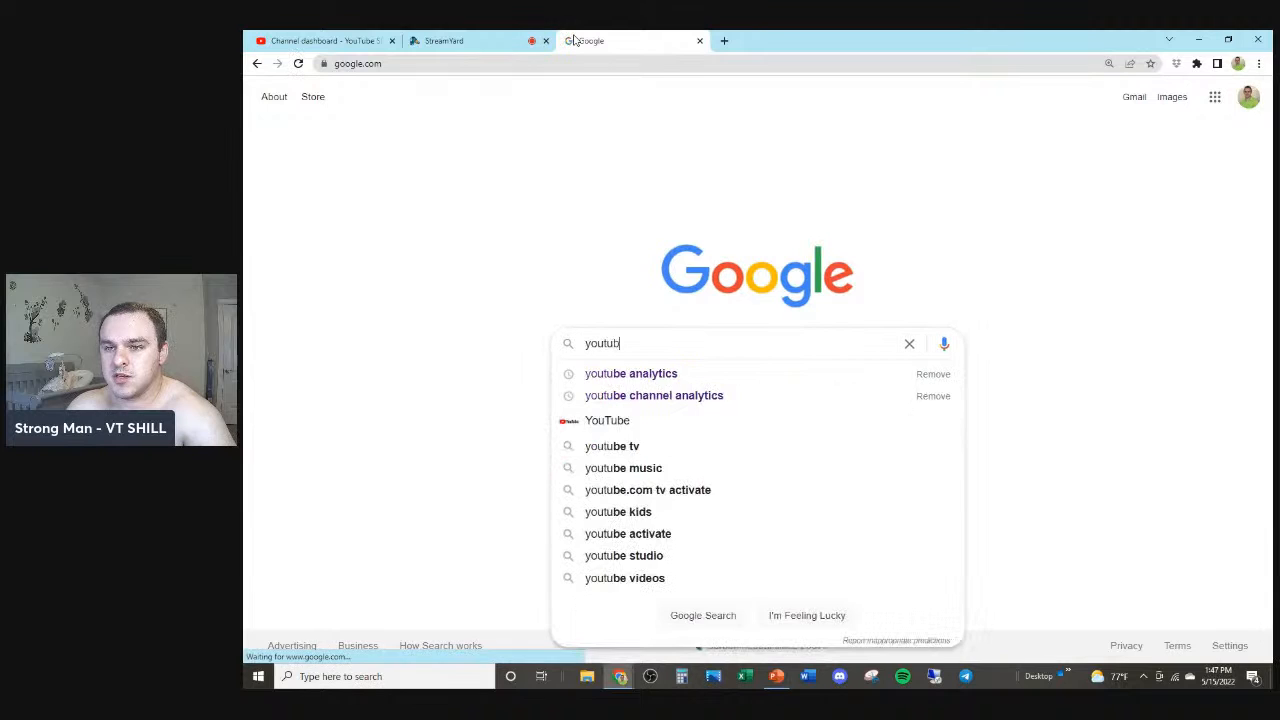
pyautogui.write('e thumbnail bacgk')
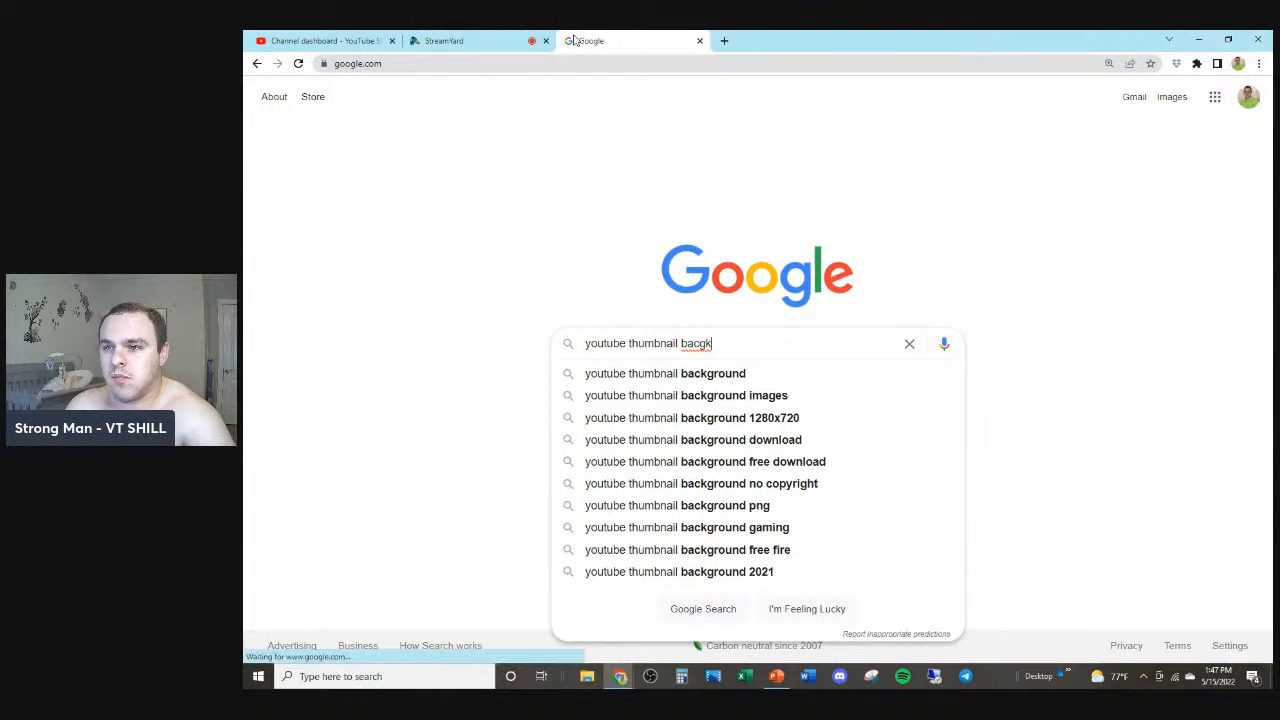
pyautogui.press('BackSpace')
pyautogui.press('BackSpace')
pyautogui.write('kground')
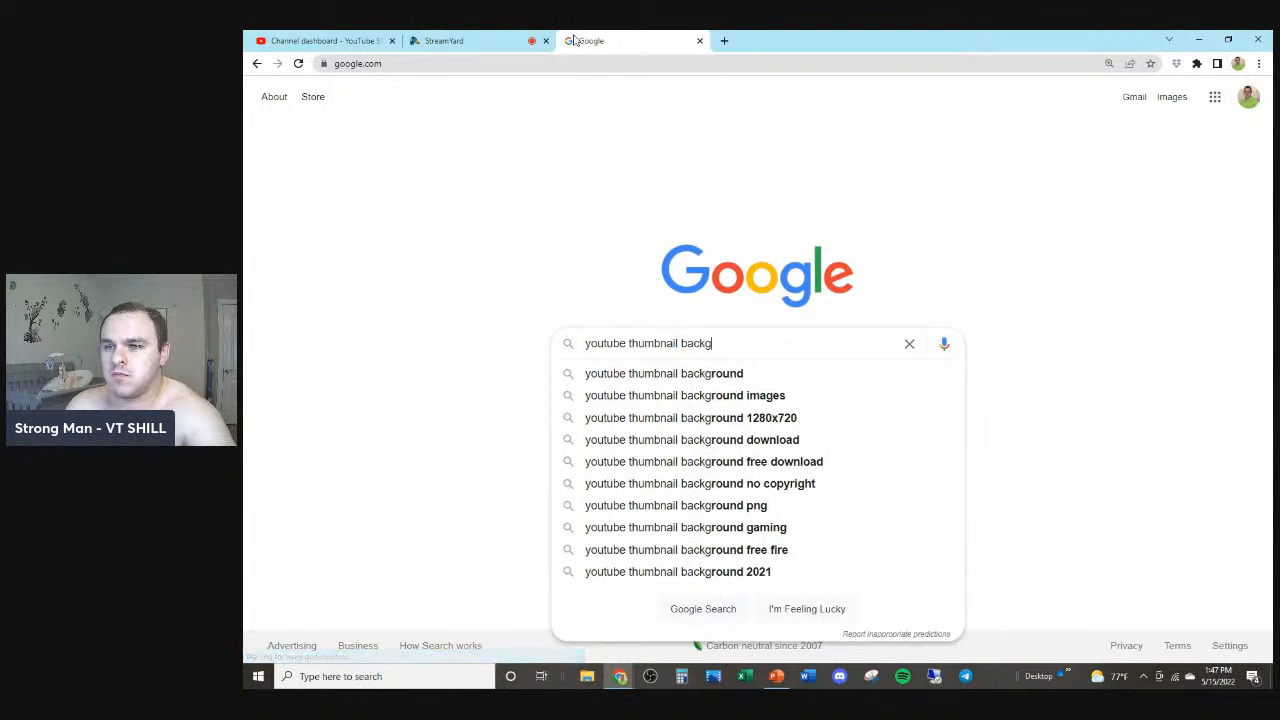
pyautogui.press('Return')
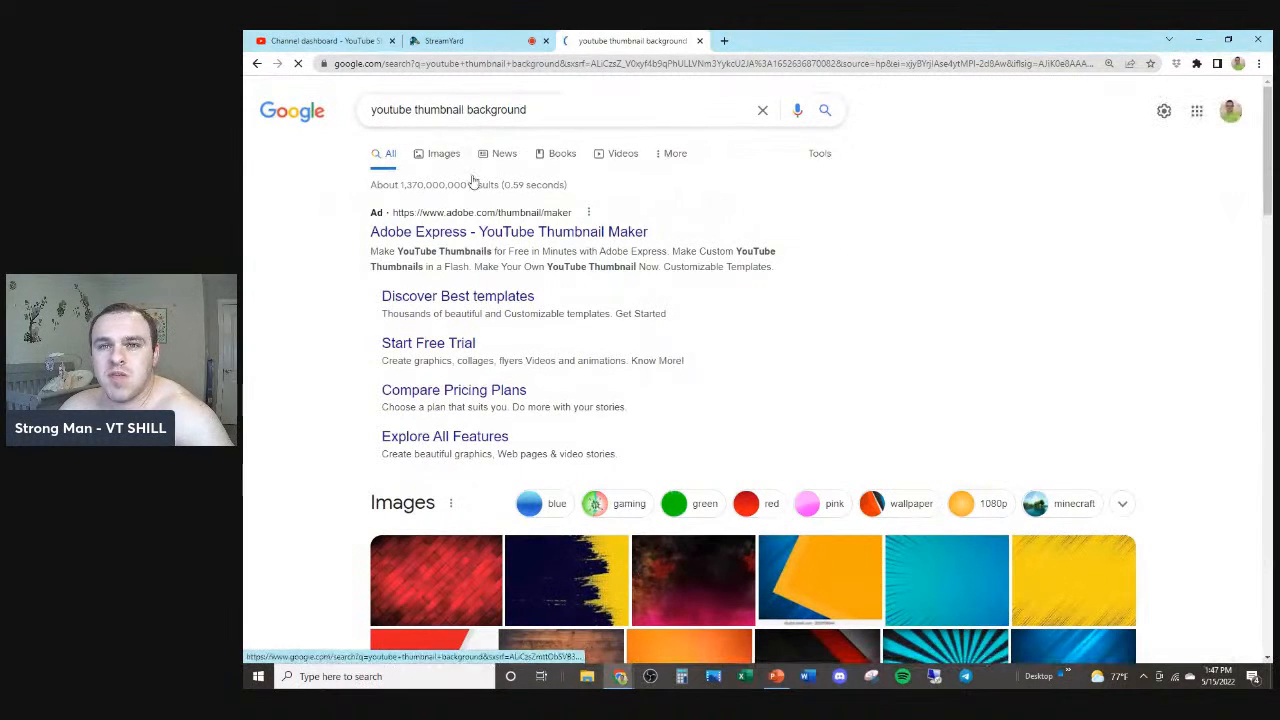
# Step: Copy the dark red and pink gaming background from the image results
pyautogui.click(447, 156)
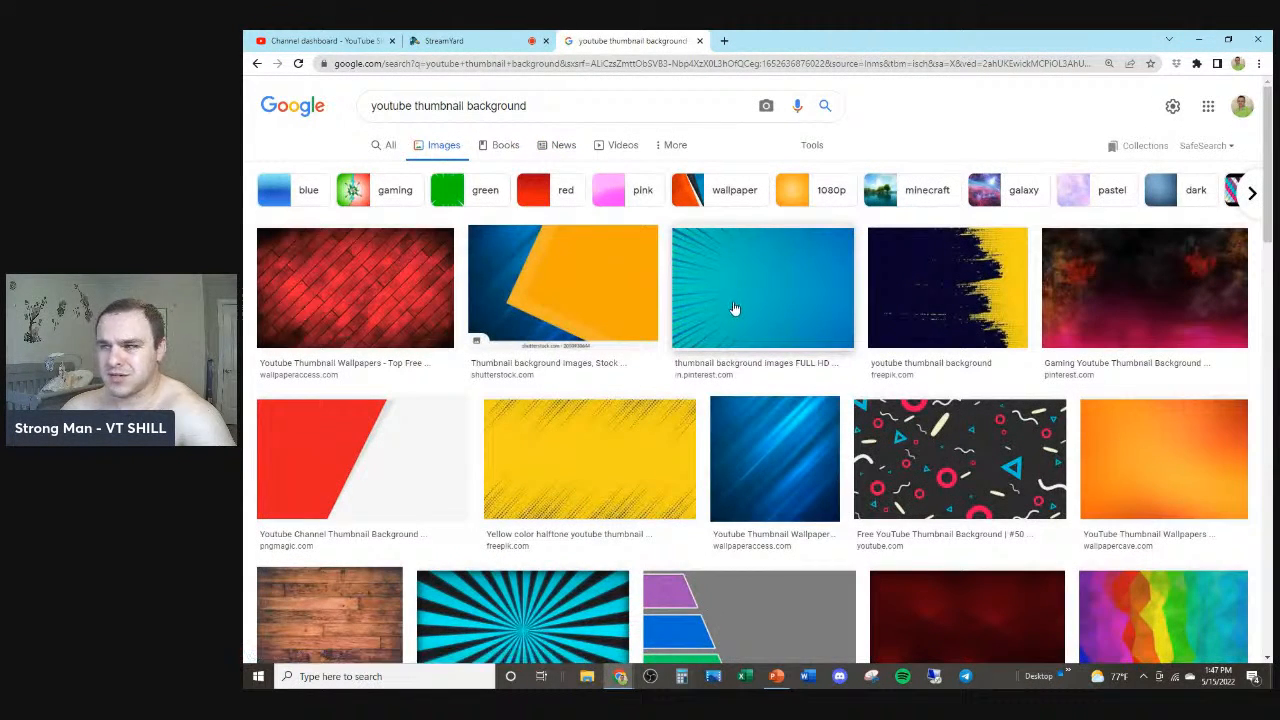
pyautogui.click(1134, 277)
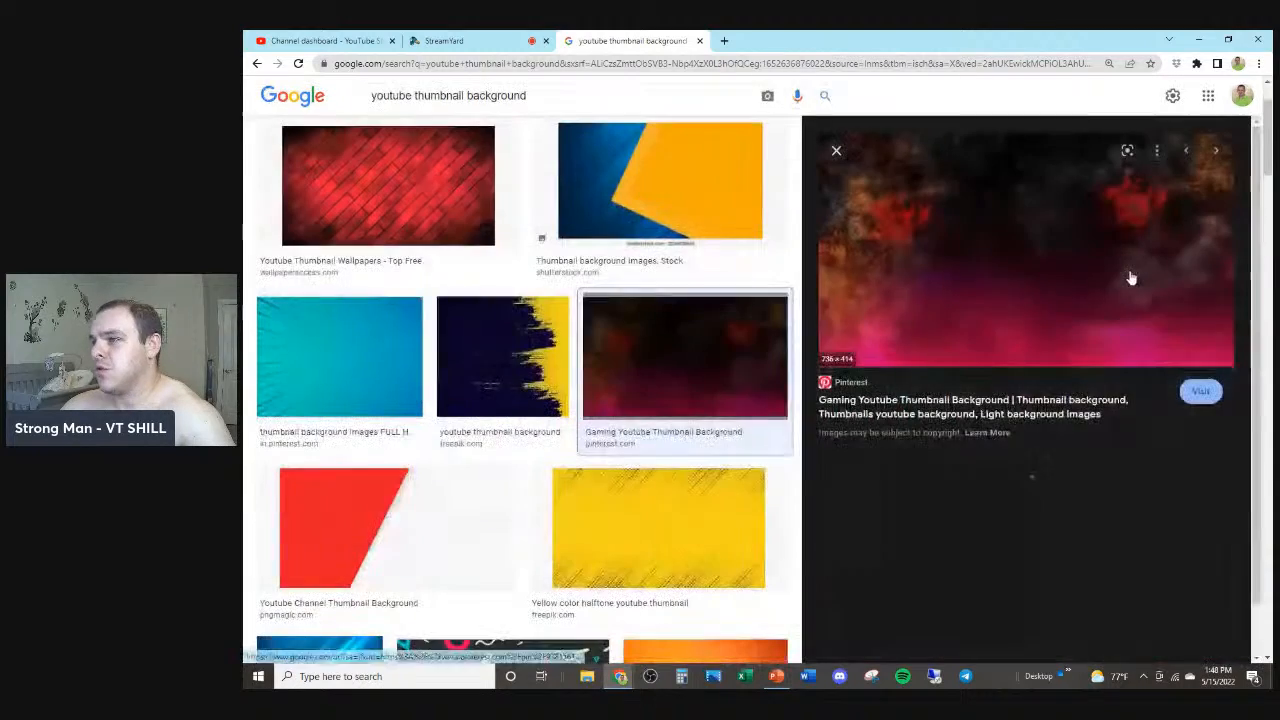
pyautogui.rightClick(928, 261)
pyautogui.click(982, 400)
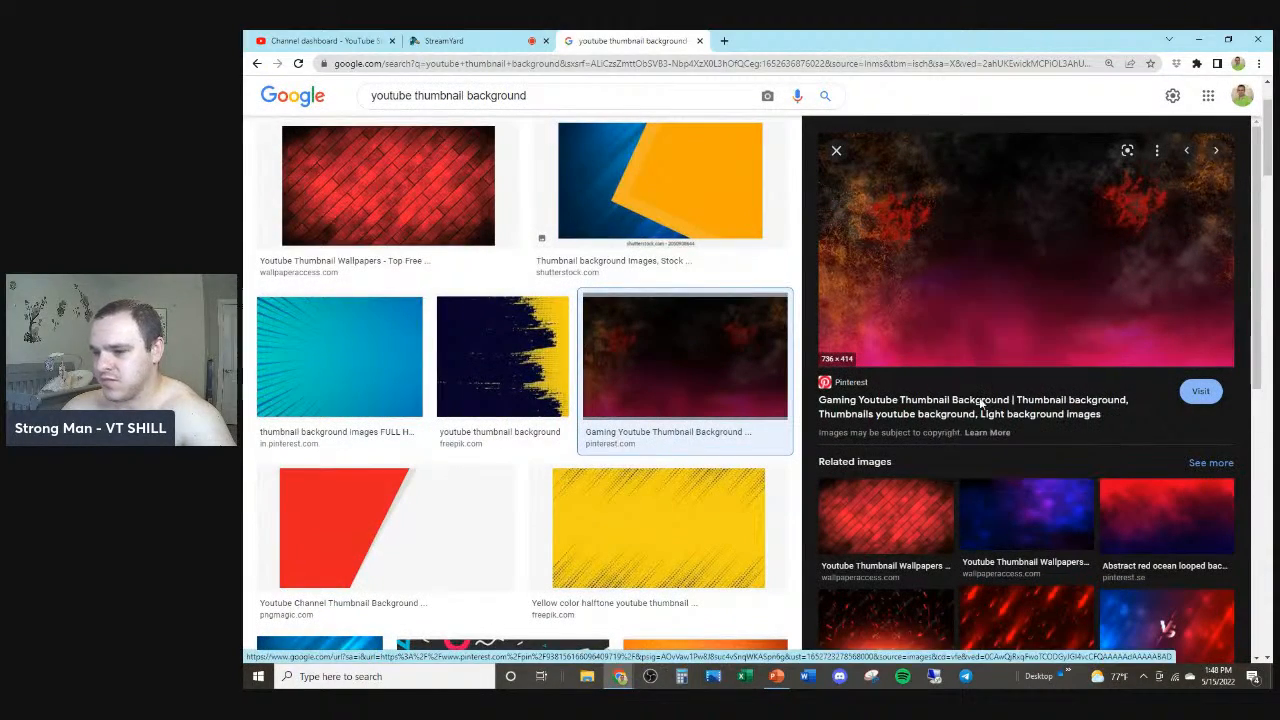
# Step: Insert a new first slide in the presentation and paste the background image onto it
pyautogui.click(777, 672)
pyautogui.click(349, 159)
pyautogui.hotkey('ctrl', 'm')
pyautogui.hotkey('ctrl', 'v')
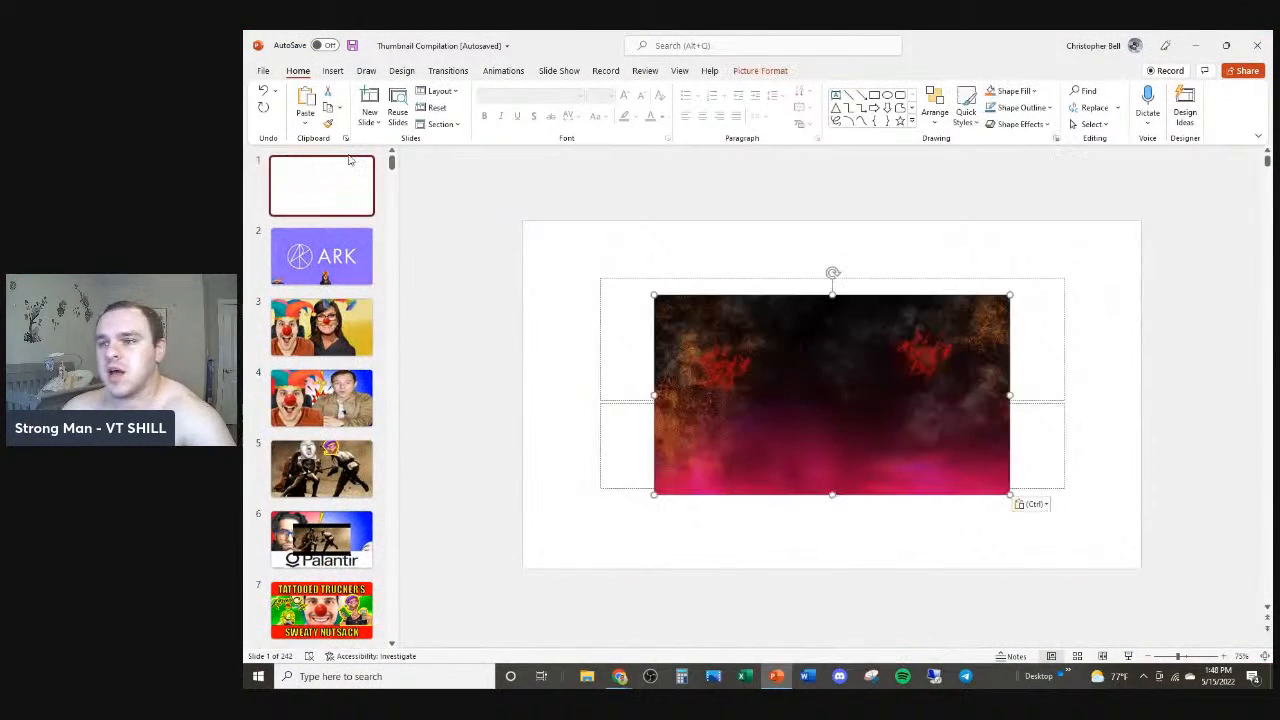
# Step: Delete the slide's two empty placeholders and stretch the background image to fill the whole slide
pyautogui.click(632, 287)
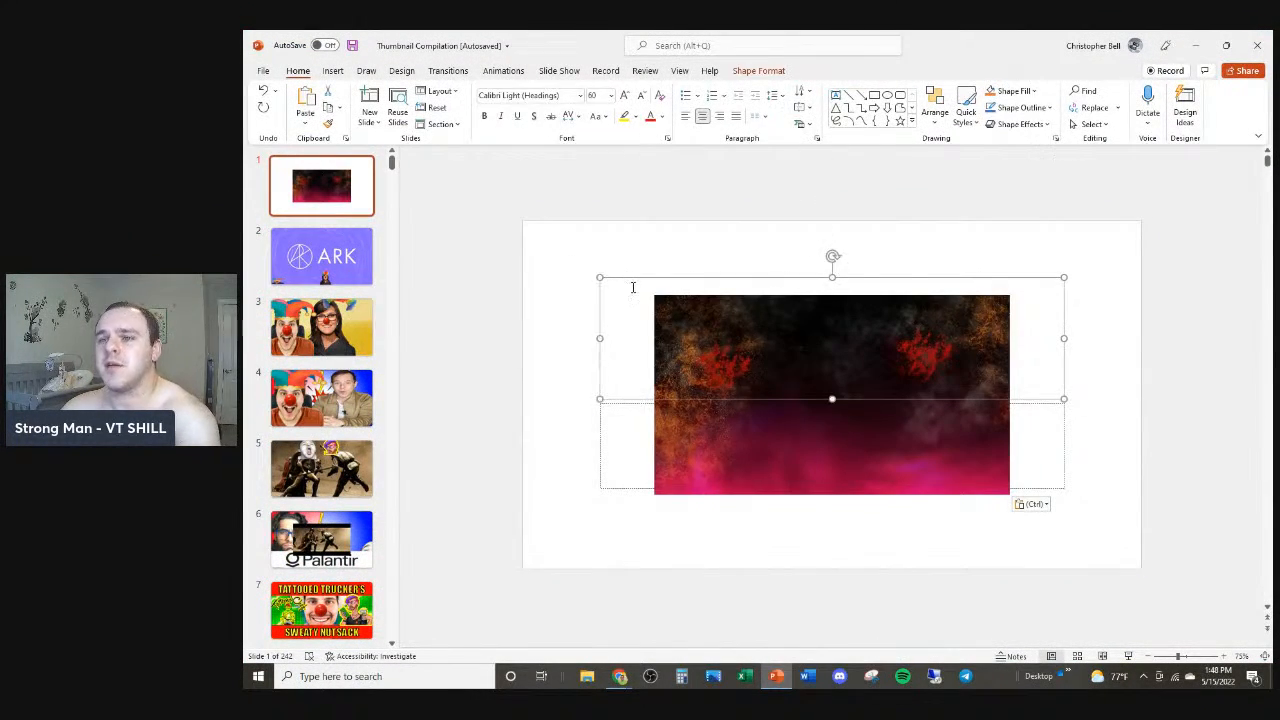
pyautogui.press('Delete')
pyautogui.click(628, 404)
pyautogui.press('Delete')
pyautogui.moveTo(687, 405); pyautogui.dragTo(556, 331)
pyautogui.moveTo(877, 423); pyautogui.dragTo(1038, 568)
pyautogui.click(981, 631)
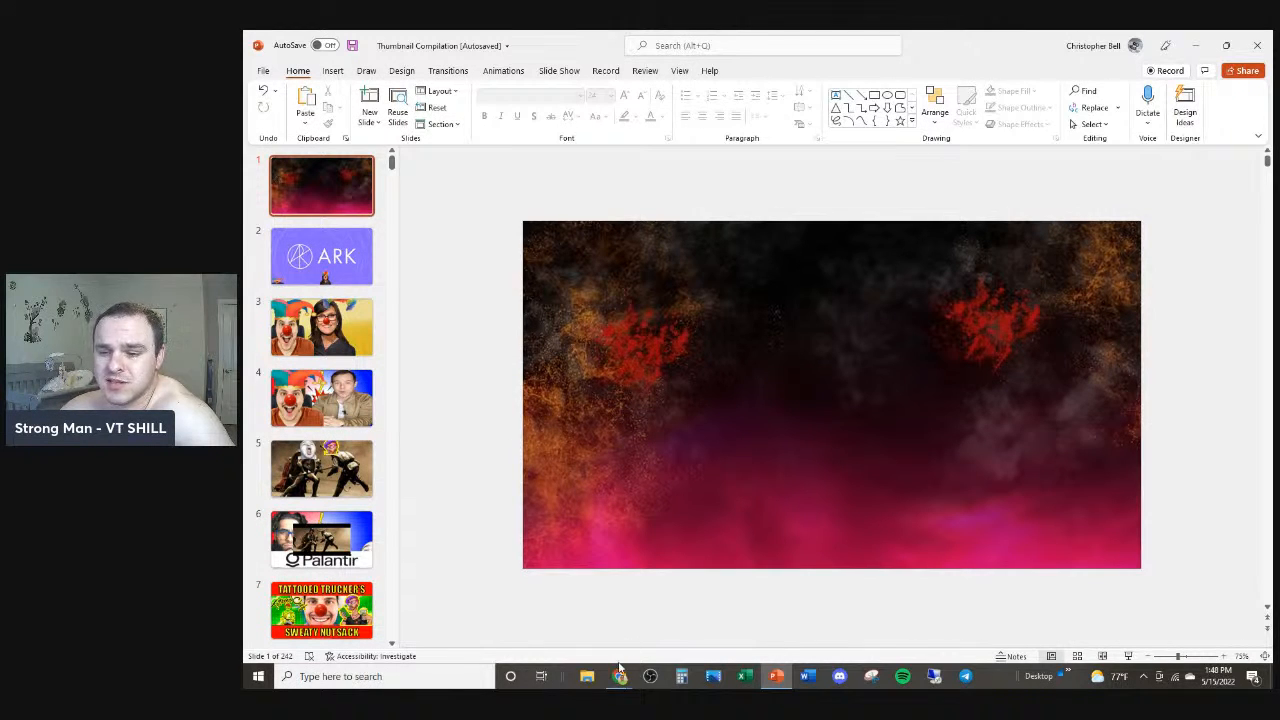
# Step: Switch to the browser and search Google Images for soy boy
pyautogui.moveTo(620, 665)
pyautogui.click(572, 630)
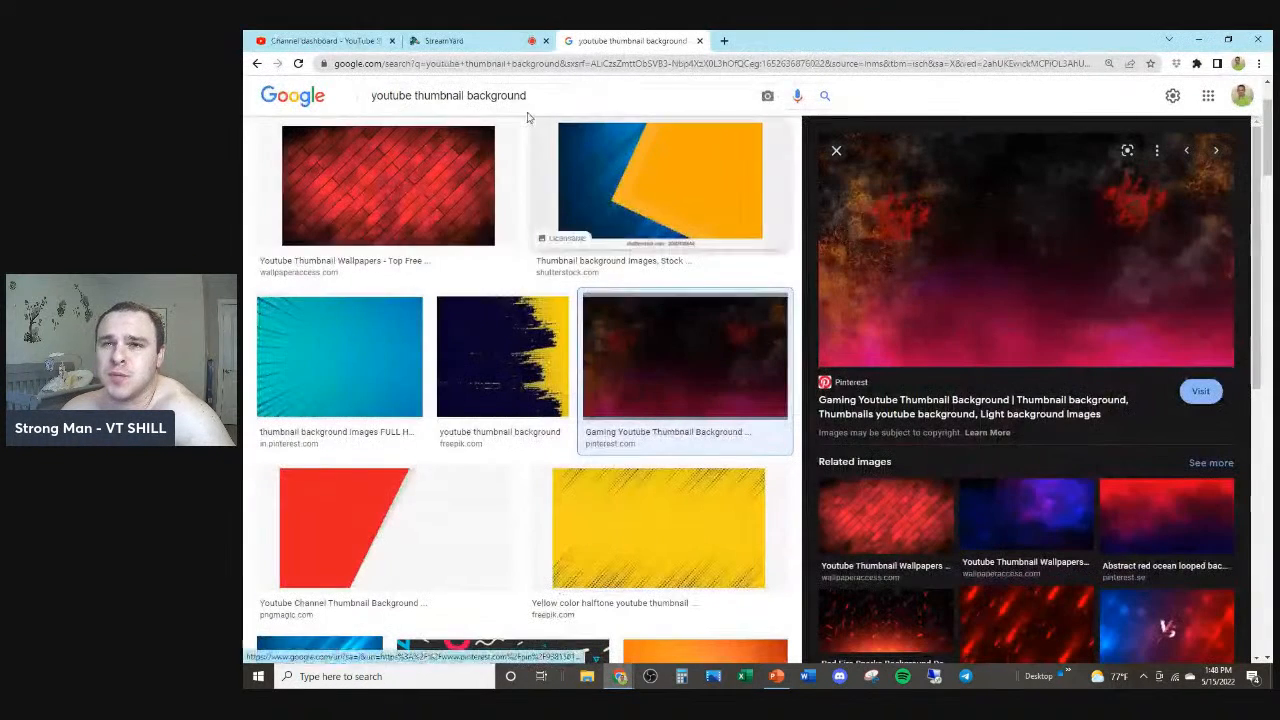
pyautogui.tripleClick(528, 107)
pyautogui.write('soy boy')
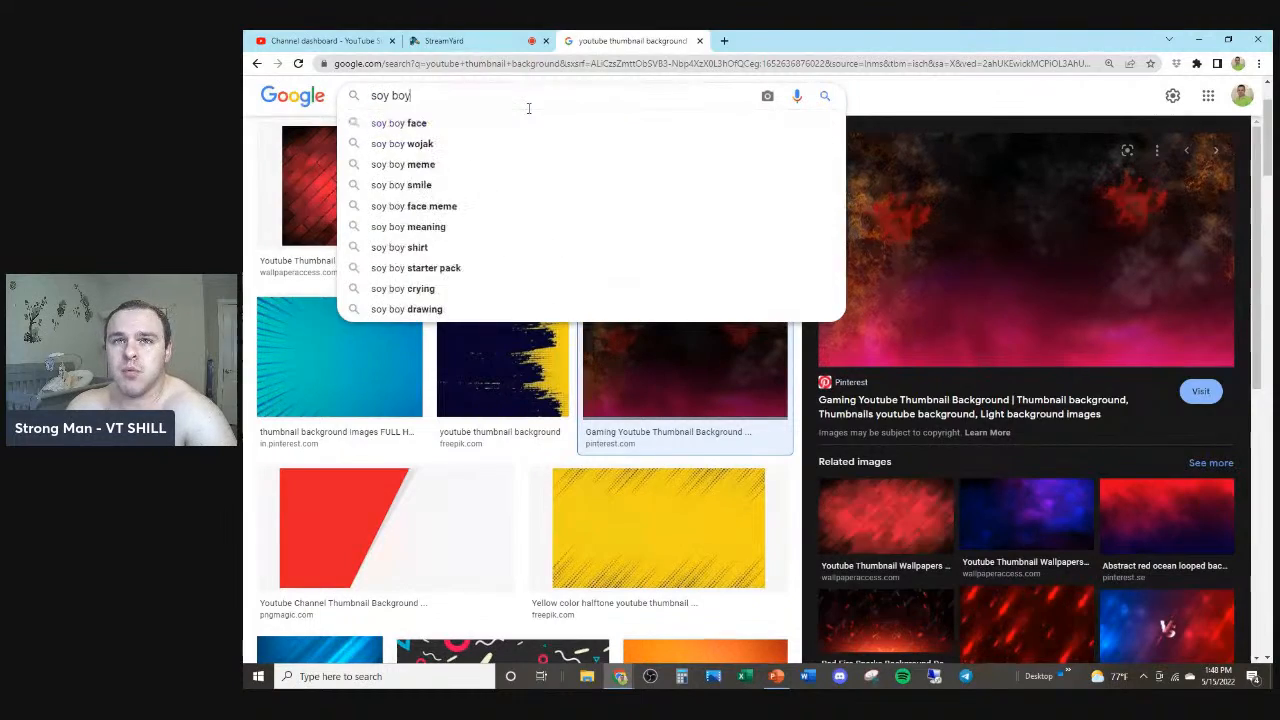
pyautogui.press('Return')
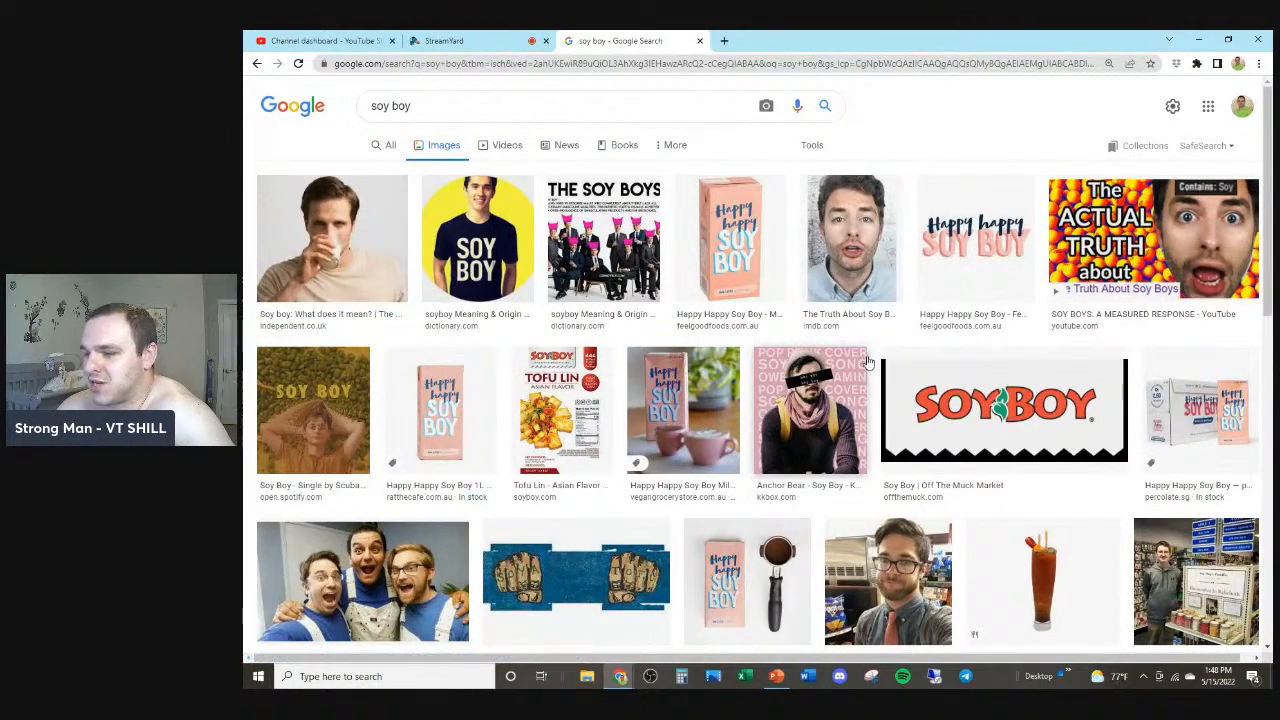
# Step: Browse the soy boy image results and their previews
pyautogui.scroll(-1, 703, 377)
pyautogui.scroll(-4, 703, 377)
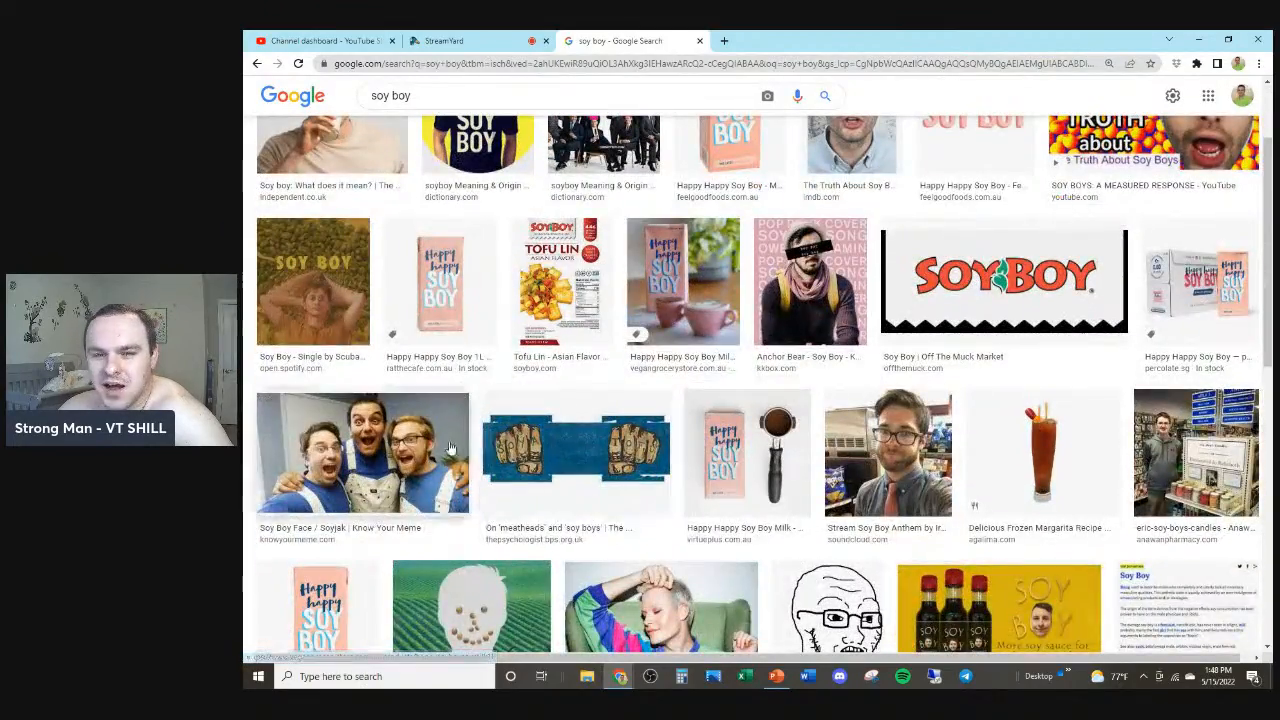
pyautogui.scroll(-6, 598, 418)
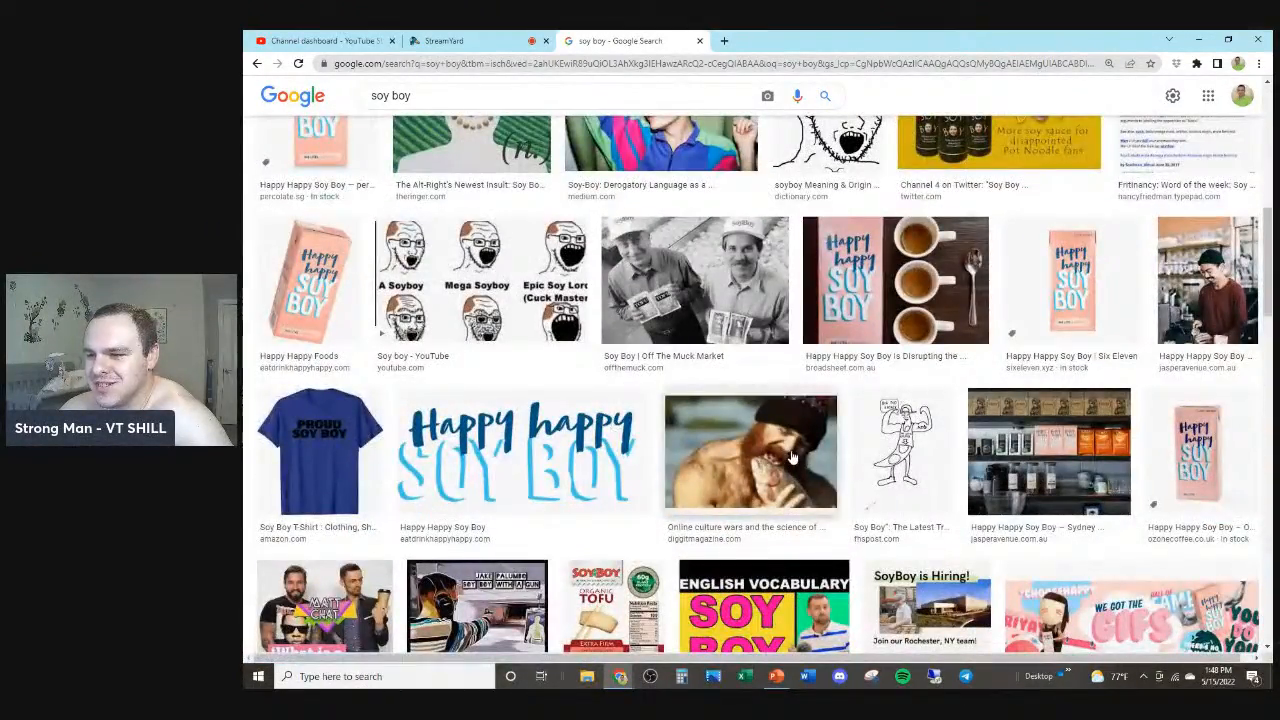
pyautogui.click(792, 457)
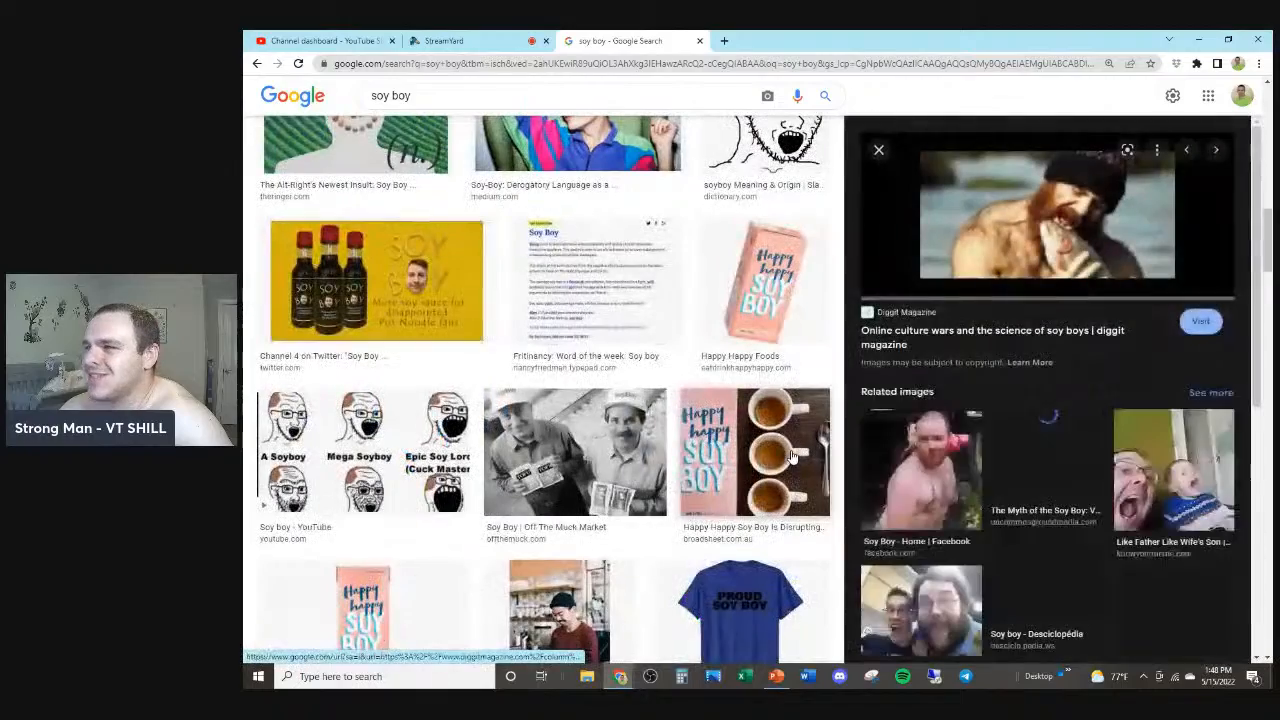
pyautogui.click(948, 453)
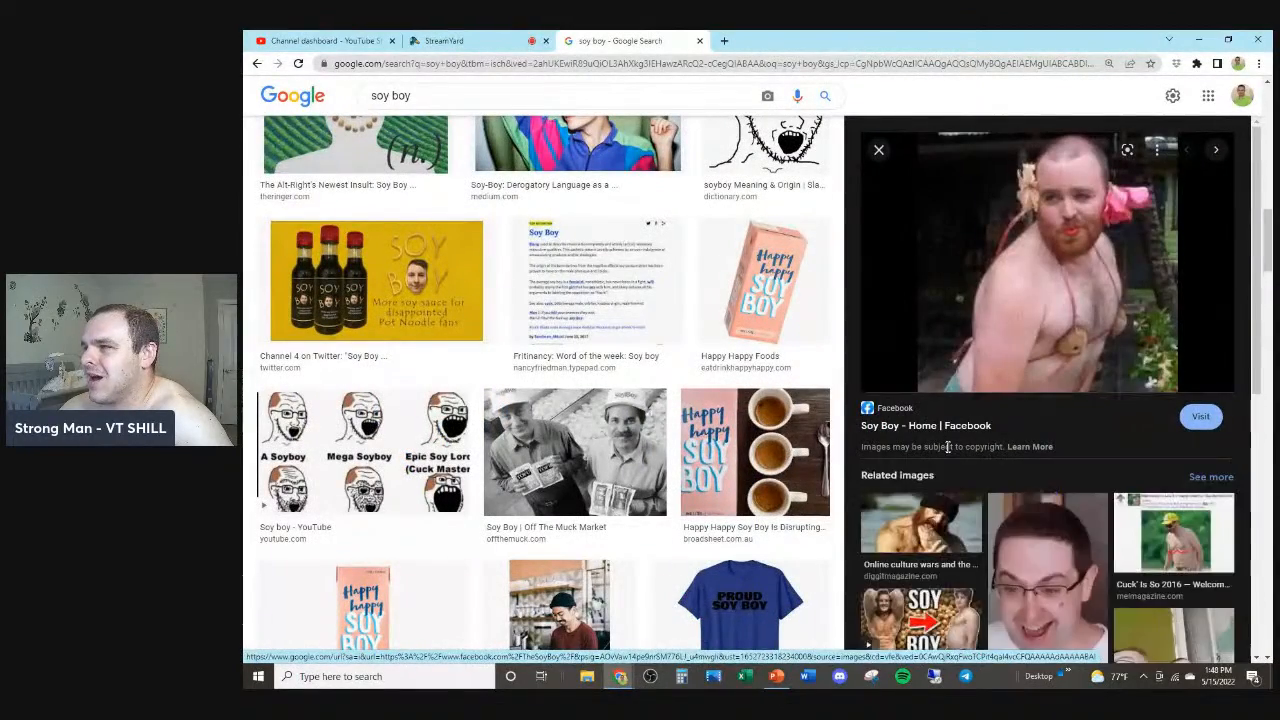
pyautogui.scroll(-2, 1010, 301)
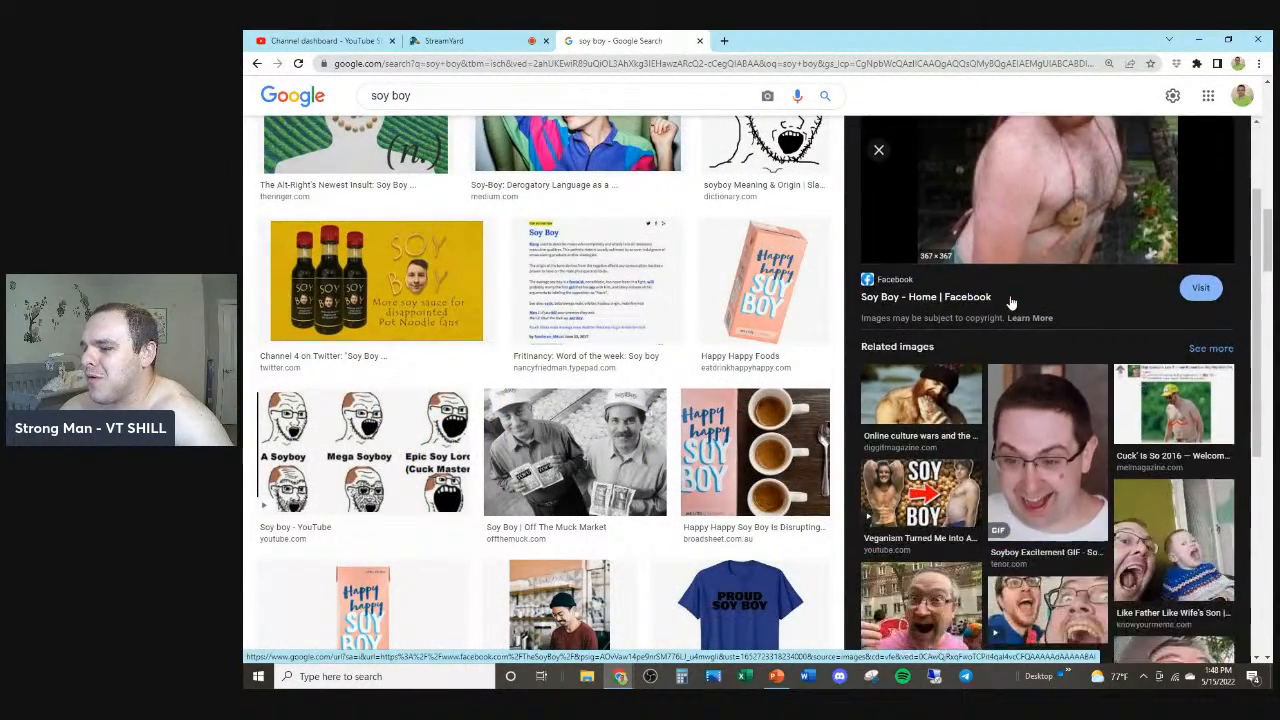
pyautogui.scroll(-1, 1012, 302)
pyautogui.scroll(-10, 376, 263)
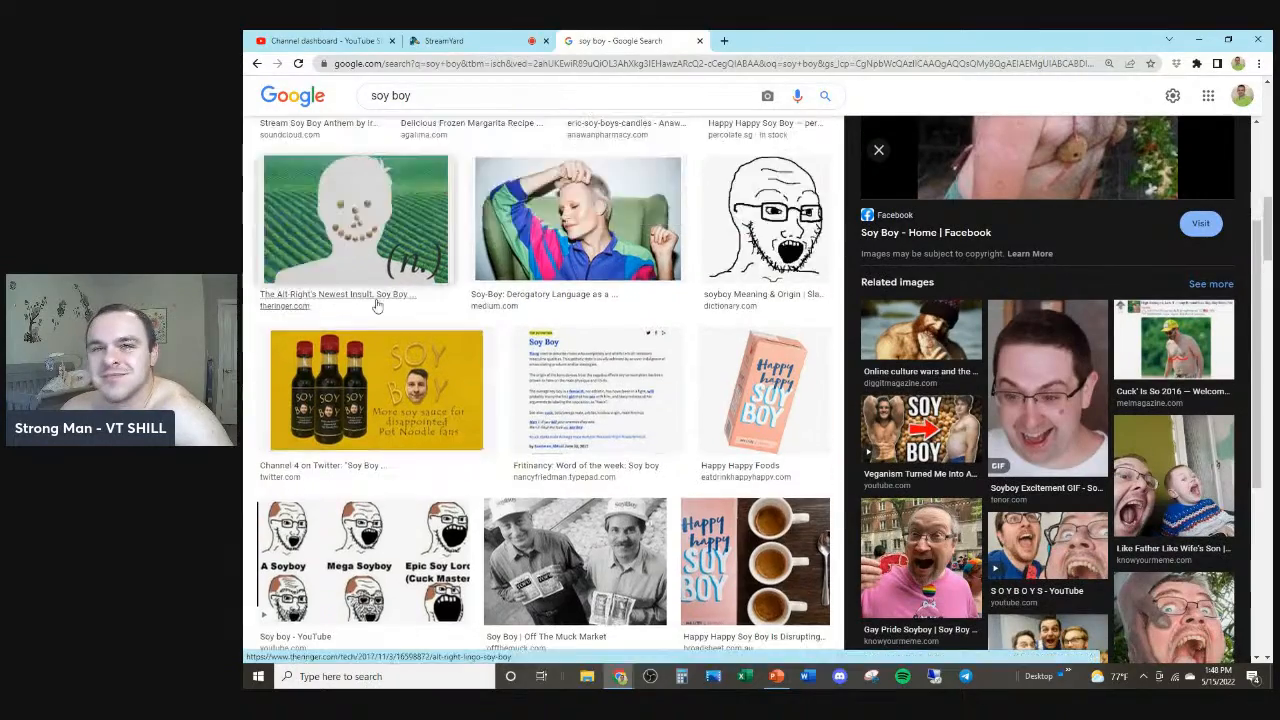
# Step: Copy the photo of three excited men in overalls from the results
pyautogui.click(400, 483)
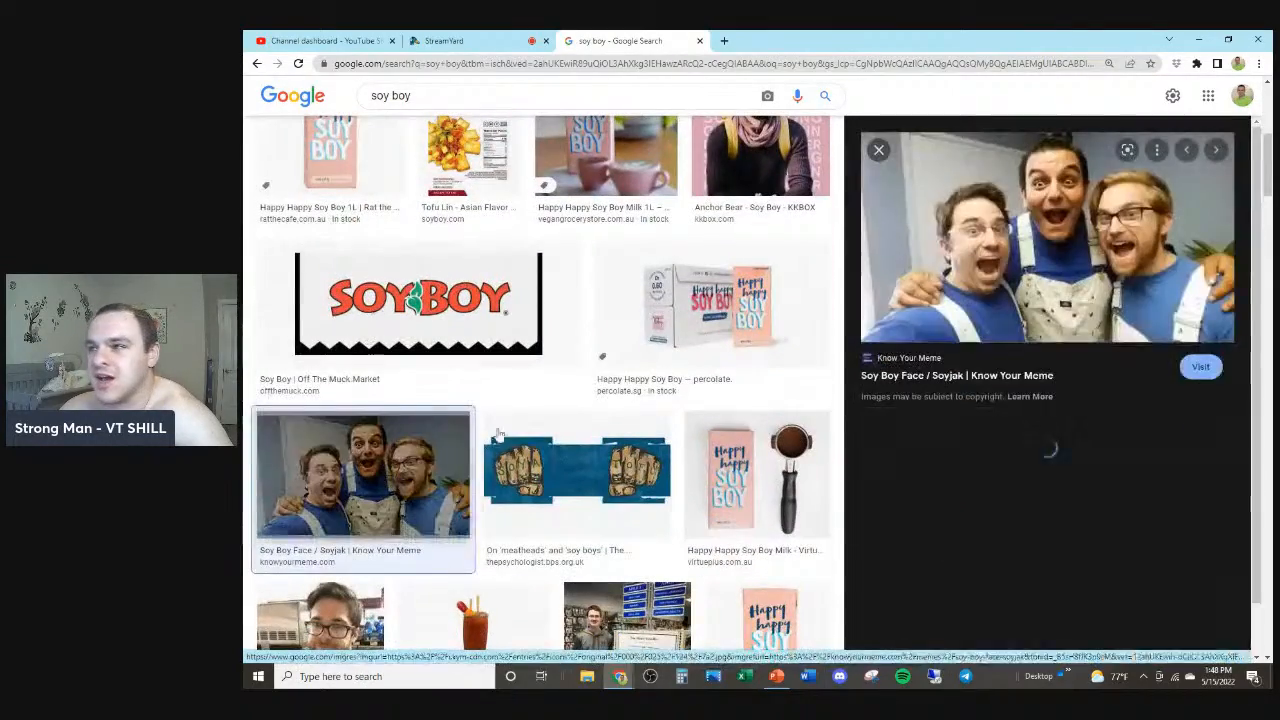
pyautogui.rightClick(1027, 242)
pyautogui.click(1065, 386)
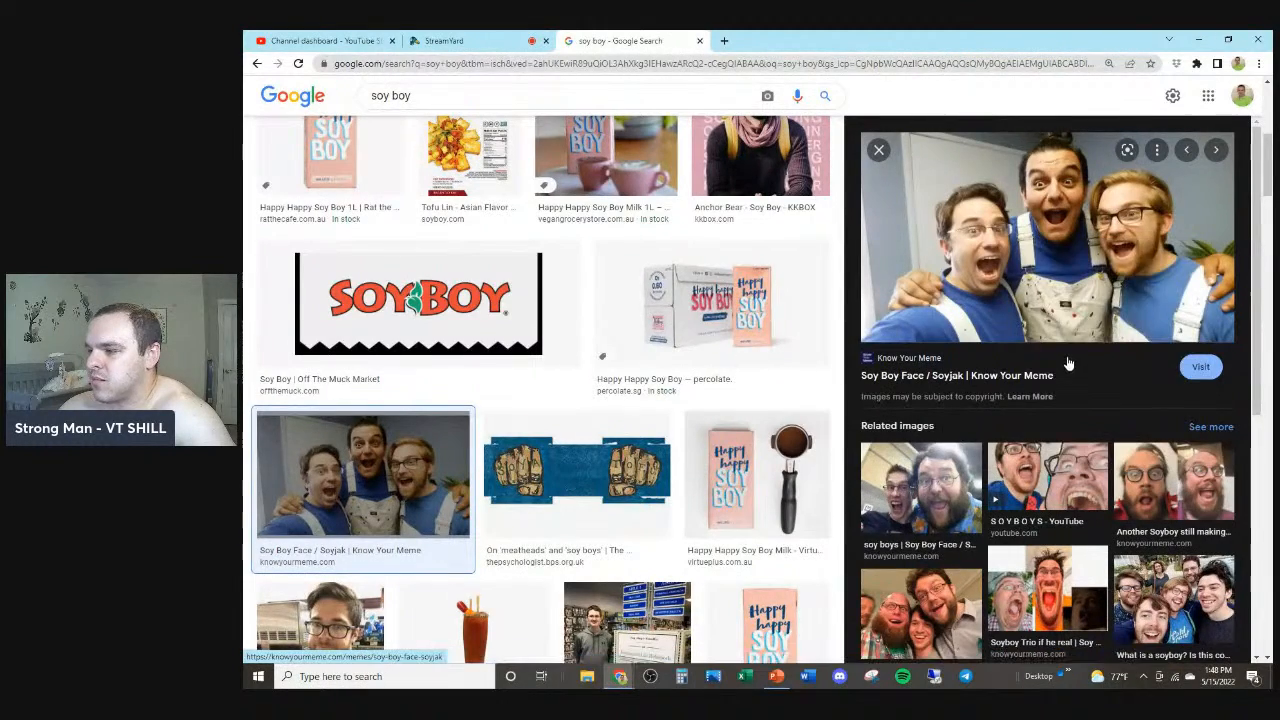
# Step: Paste the three-men photo onto the background slide and select it
pyautogui.hotkey('alt', 'Tab')
pyautogui.hotkey('ctrl', 'v')
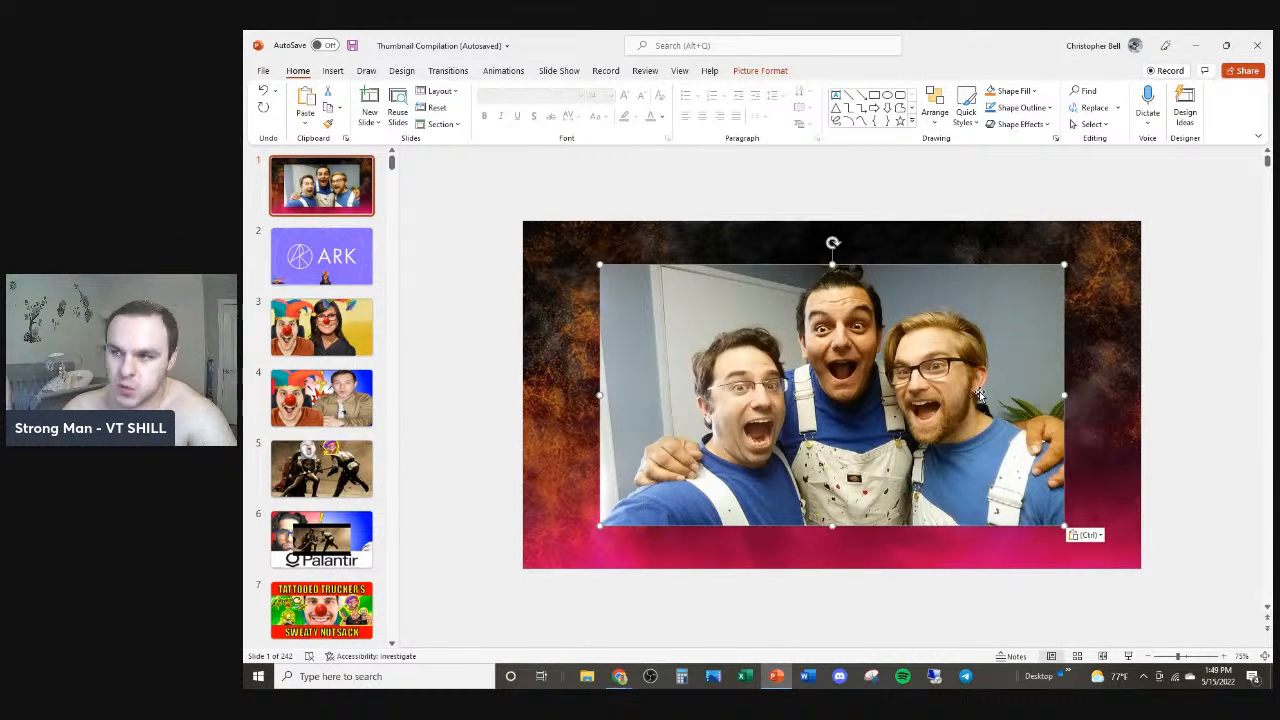
pyautogui.click(740, 206)
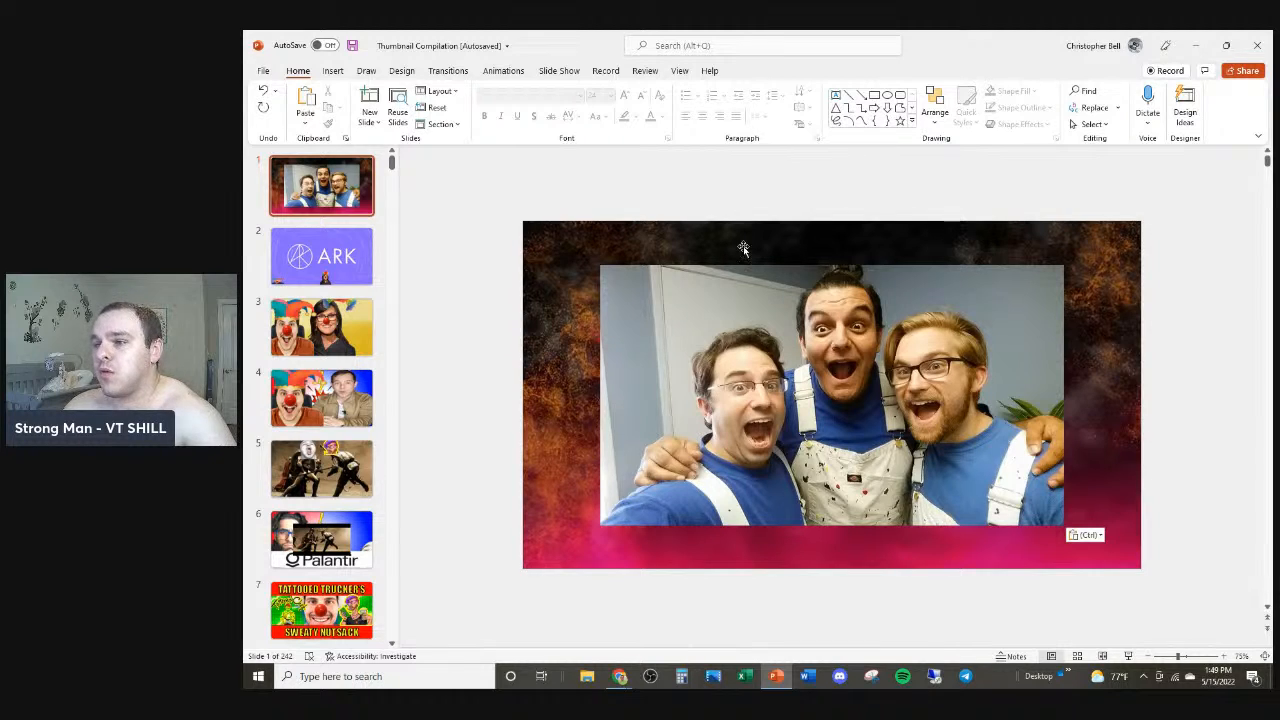
pyautogui.click(741, 290)
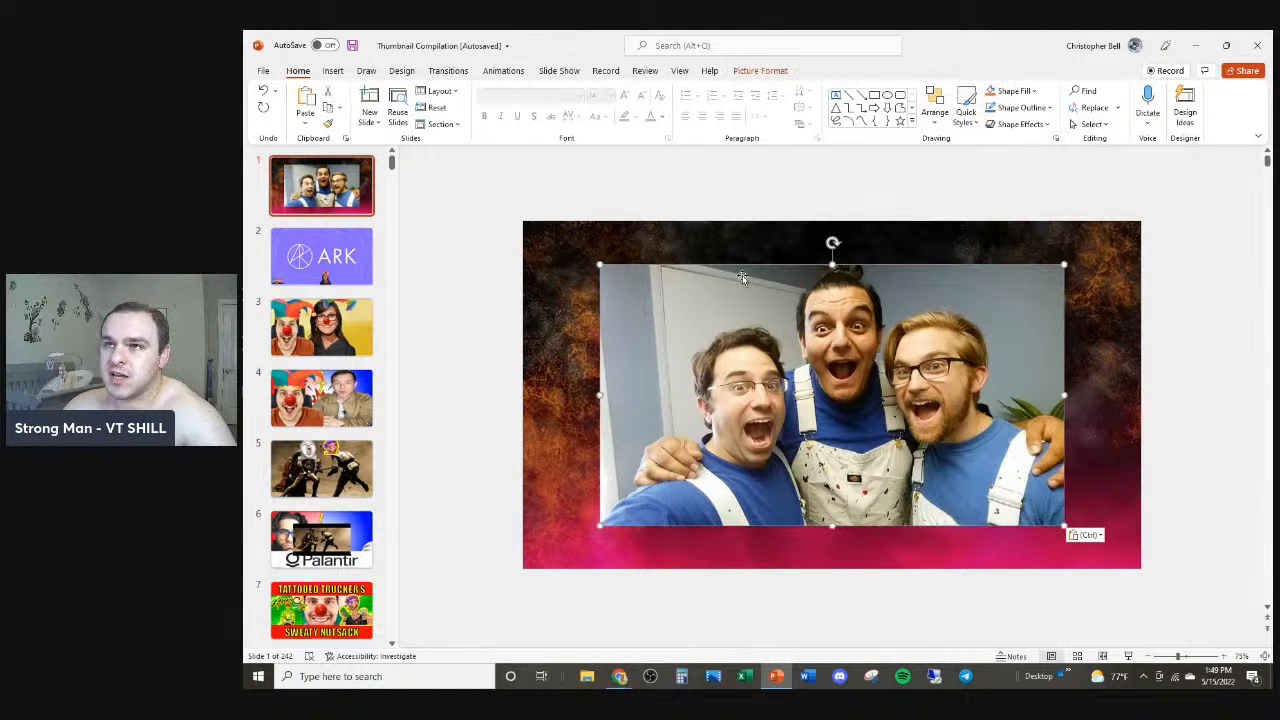
# Step: Remove the background from the three-men photo and keep the changes
pyautogui.click(709, 46)
pyautogui.write('remove')
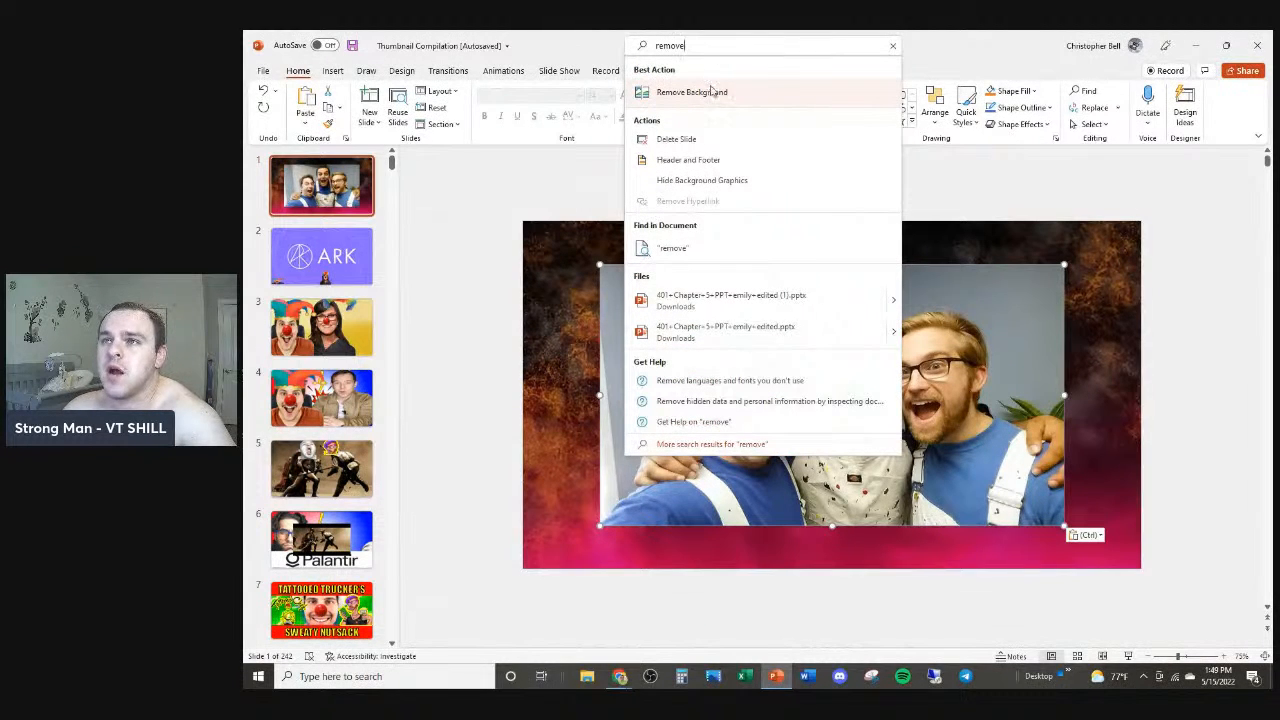
pyautogui.click(711, 88)
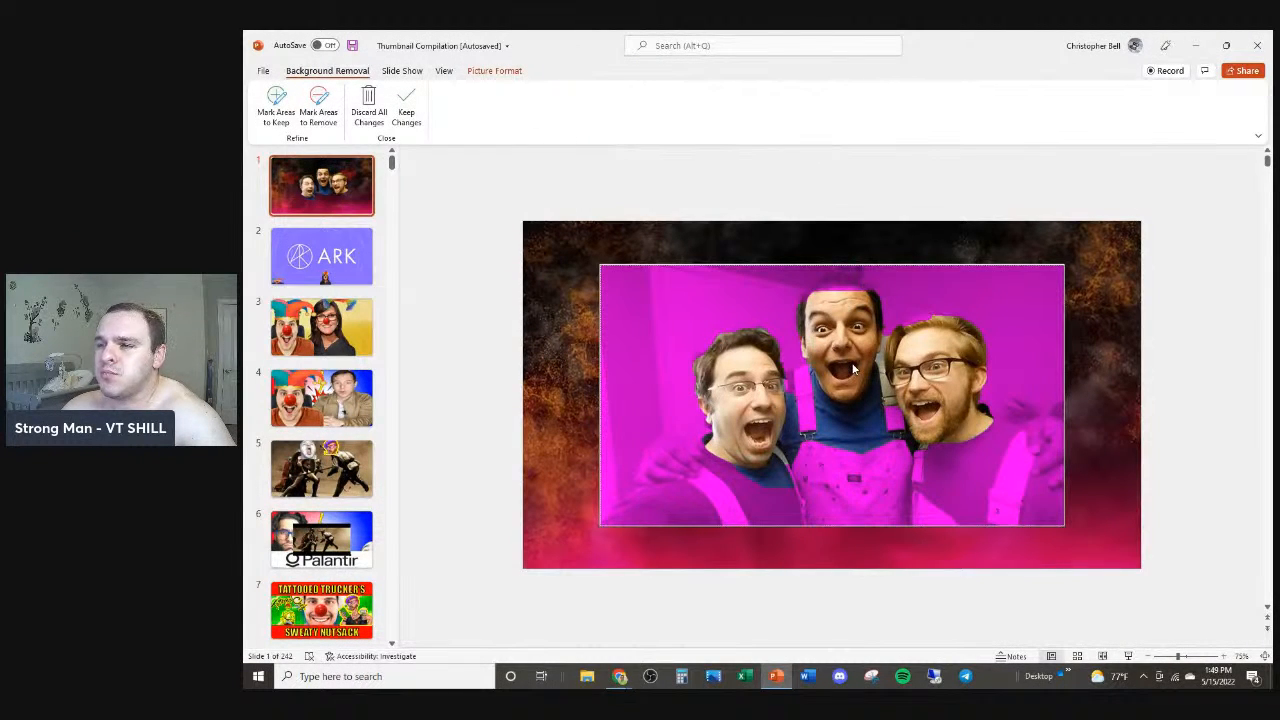
pyautogui.scroll(3, 853, 370)
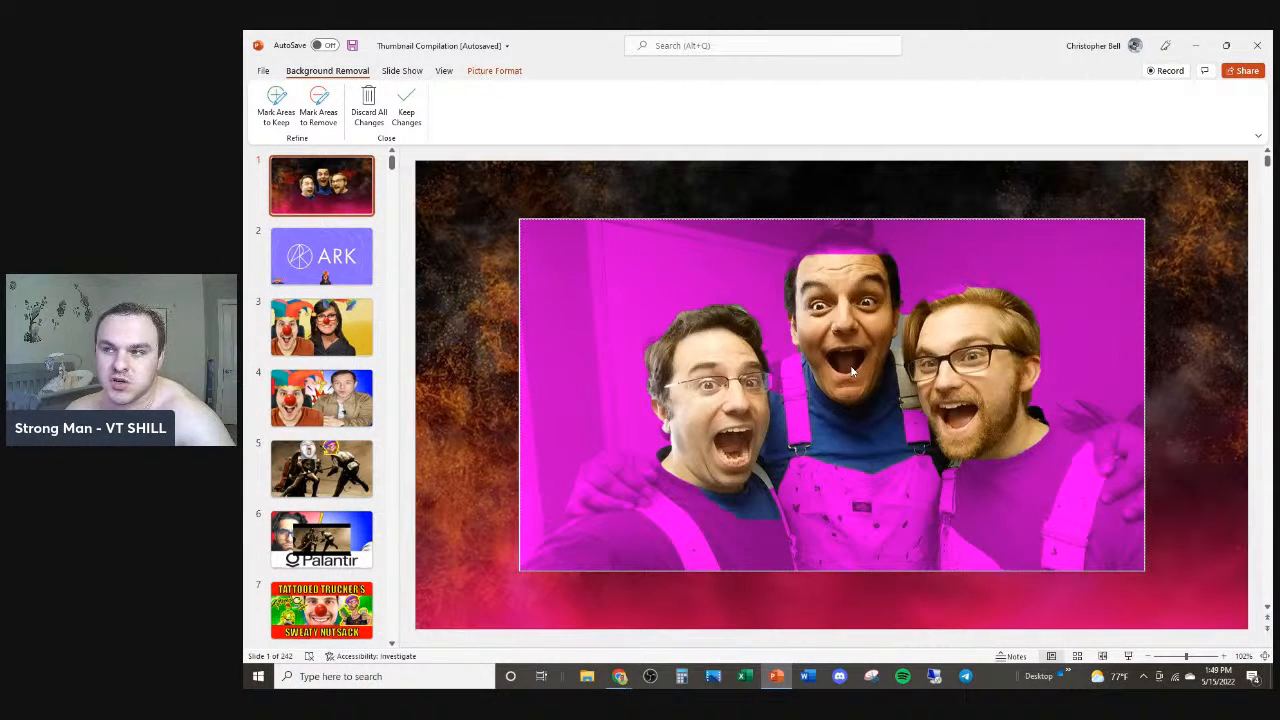
pyautogui.click(406, 113)
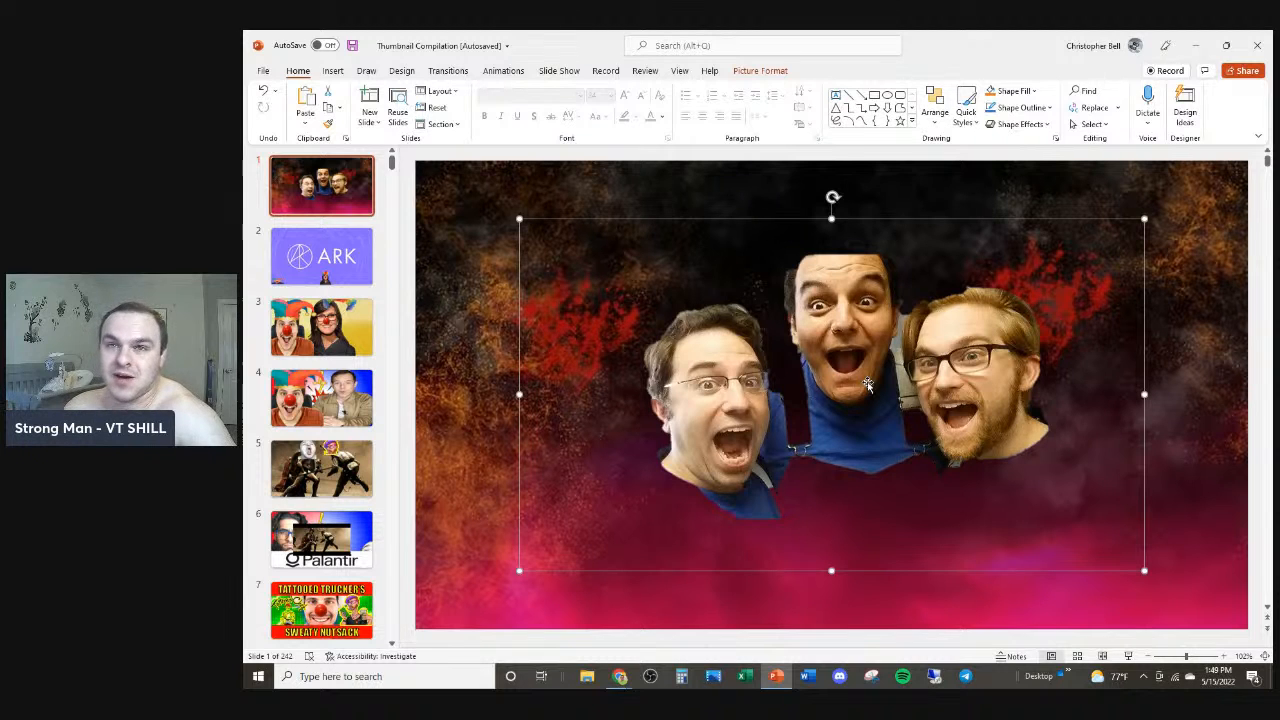
# Step: Reopen Remove Background and mark the men's arms, shoulders, bodies and heads as areas to keep
pyautogui.click(716, 44)
pyautogui.write('re')
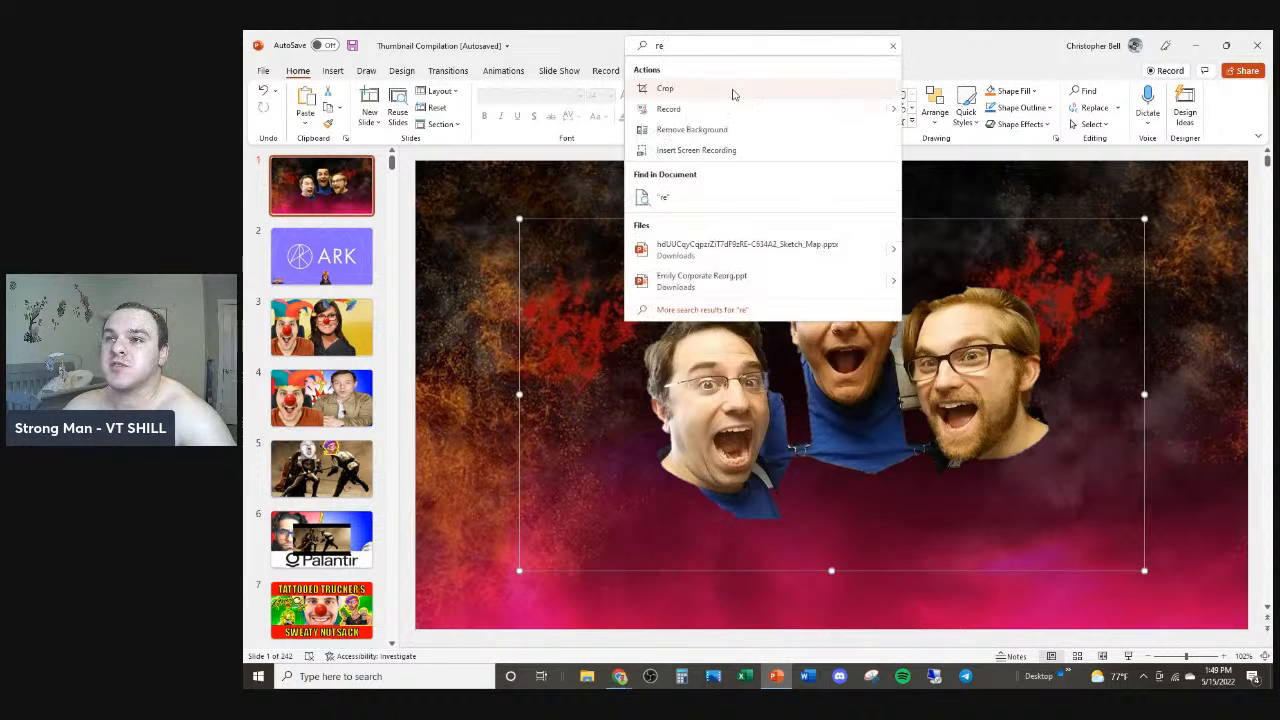
pyautogui.click(717, 132)
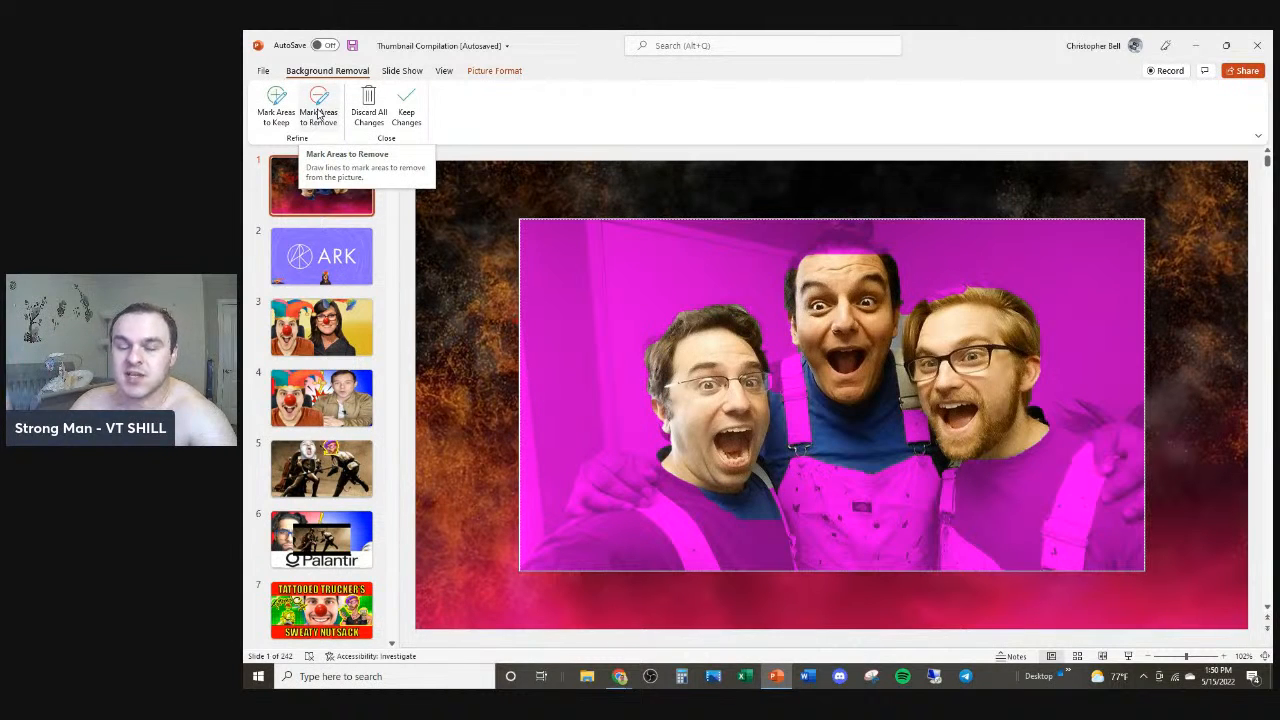
pyautogui.click(276, 105)
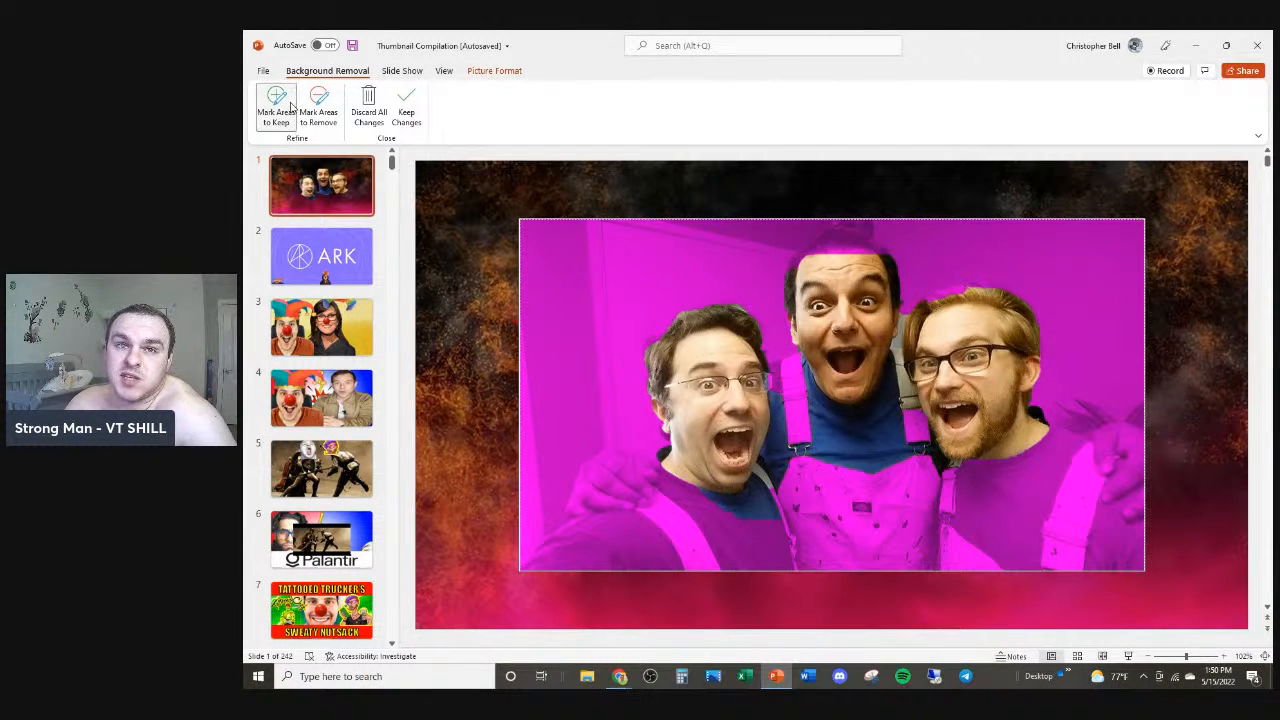
pyautogui.moveTo(645, 533)
pyautogui.mouseDown()
pyautogui.moveTo(636, 543)
pyautogui.moveTo(1104, 500)
pyautogui.moveTo(1028, 525)
pyautogui.moveTo(1094, 458)
pyautogui.mouseUp()
pyautogui.moveTo(595, 548)
pyautogui.mouseDown()
pyautogui.moveTo(857, 533)
pyautogui.moveTo(1191, 545)
pyautogui.mouseUp()
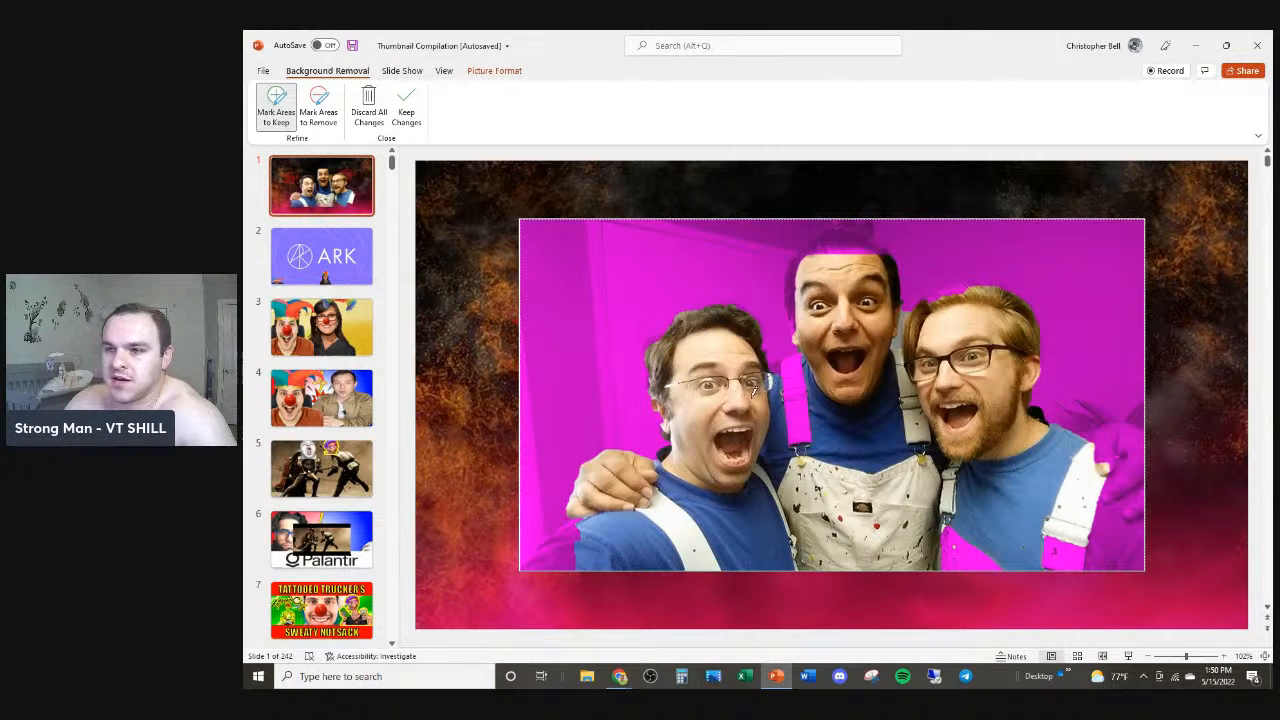
pyautogui.moveTo(562, 548); pyautogui.dragTo(603, 525)
pyautogui.moveTo(838, 220)
pyautogui.mouseDown()
pyautogui.moveTo(843, 234)
pyautogui.moveTo(800, 278)
pyautogui.mouseUp()
pyautogui.moveTo(800, 372); pyautogui.dragTo(804, 415)
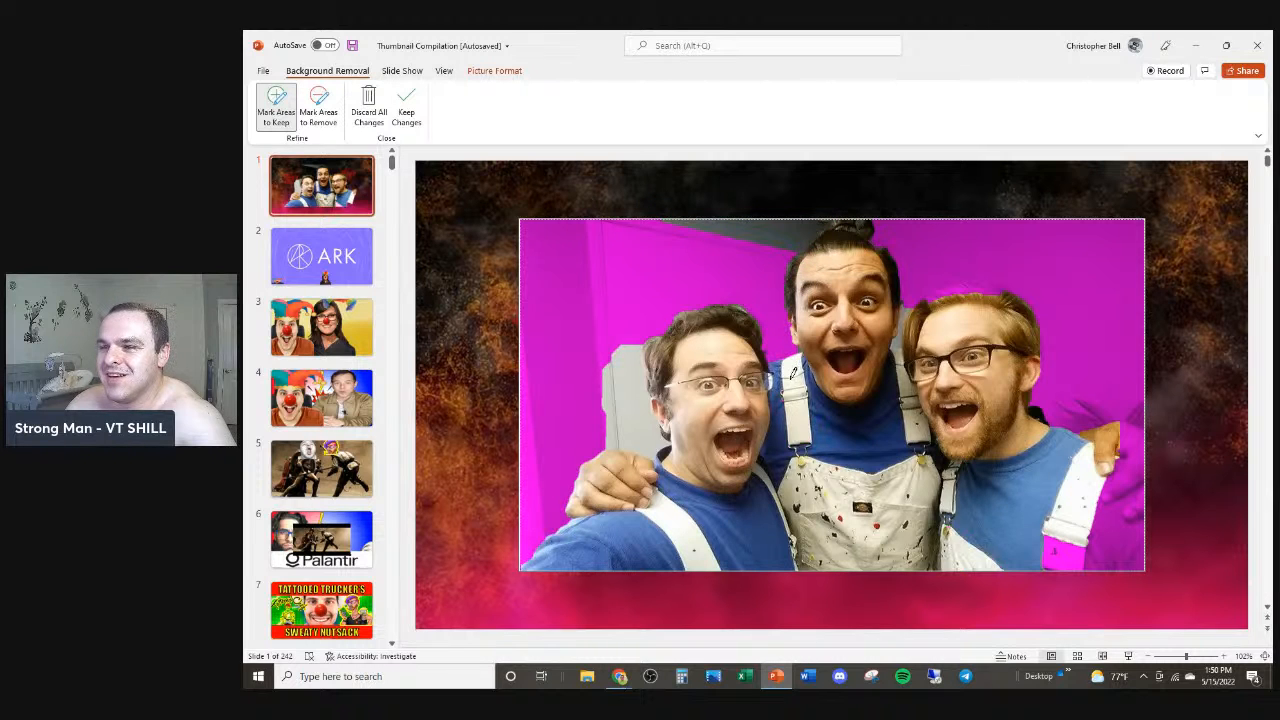
pyautogui.moveTo(1122, 446)
pyautogui.mouseDown()
pyautogui.moveTo(1106, 505)
pyautogui.moveTo(1118, 447)
pyautogui.moveTo(1099, 410)
pyautogui.moveTo(1132, 420)
pyautogui.mouseUp()
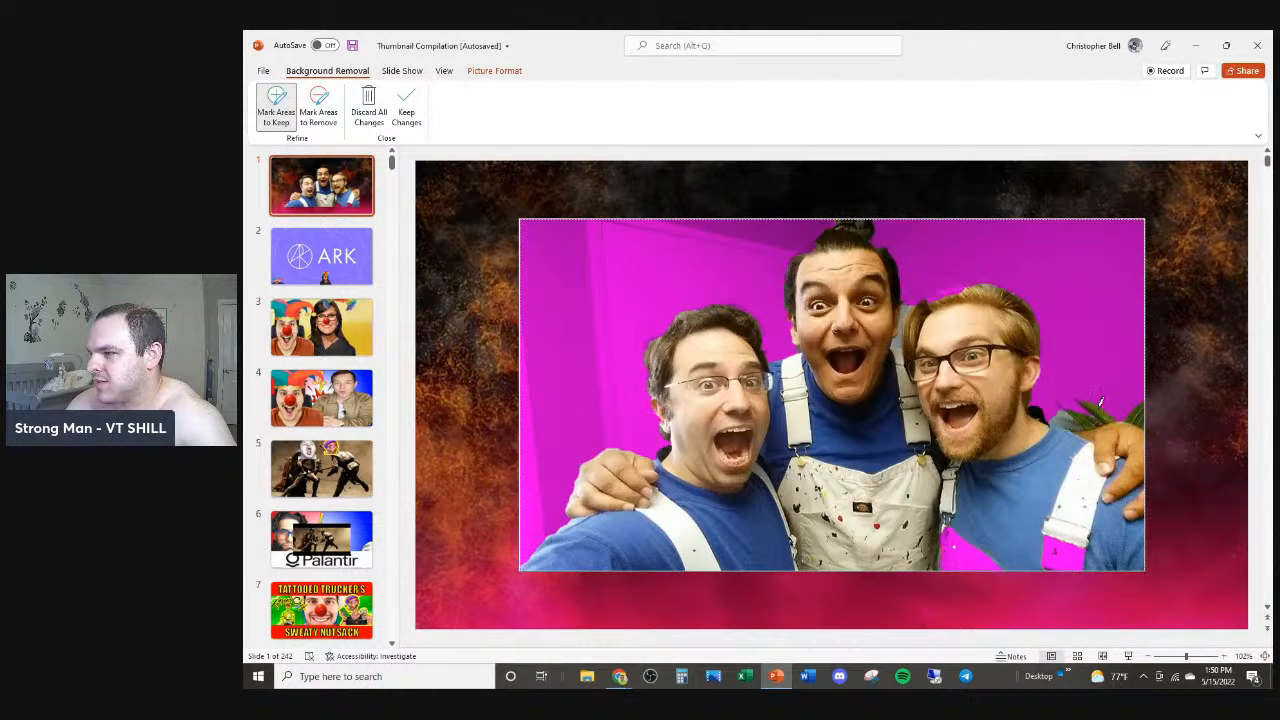
# Step: Mark the plant behind the right-hand man as an area to remove
pyautogui.click(318, 105)
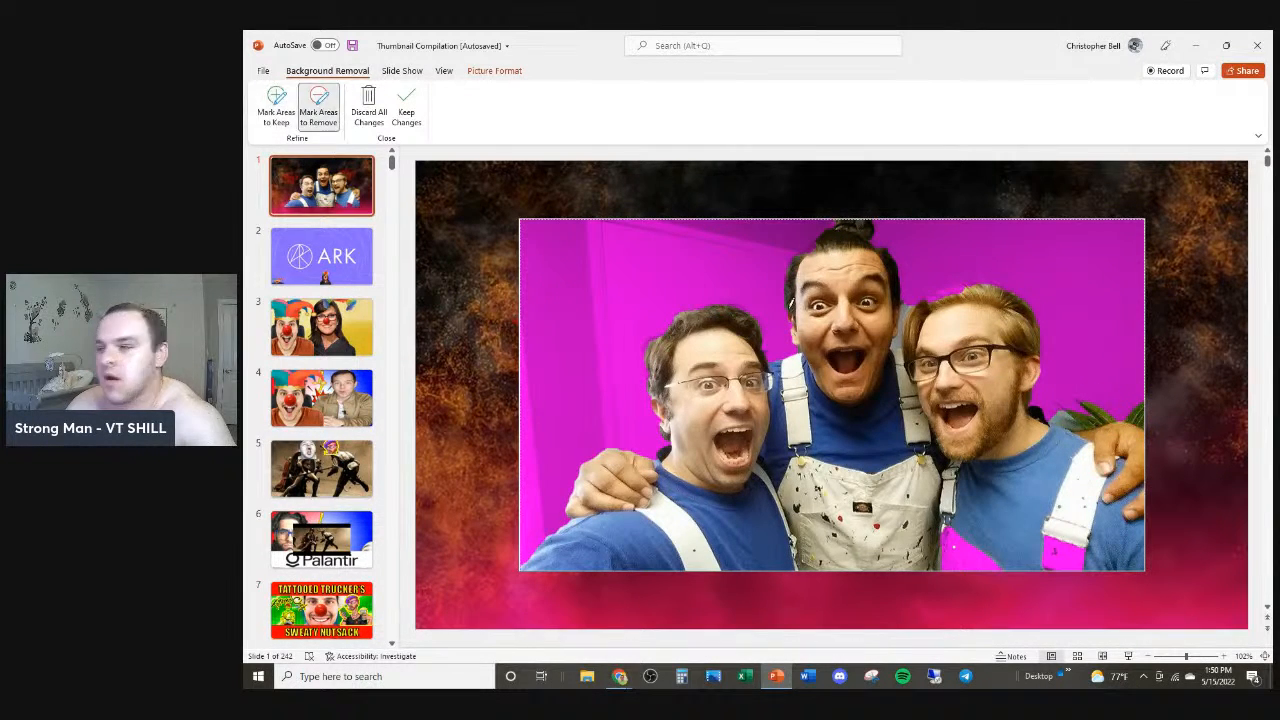
pyautogui.click(1112, 406)
pyautogui.click(1072, 415)
pyautogui.click(1086, 411)
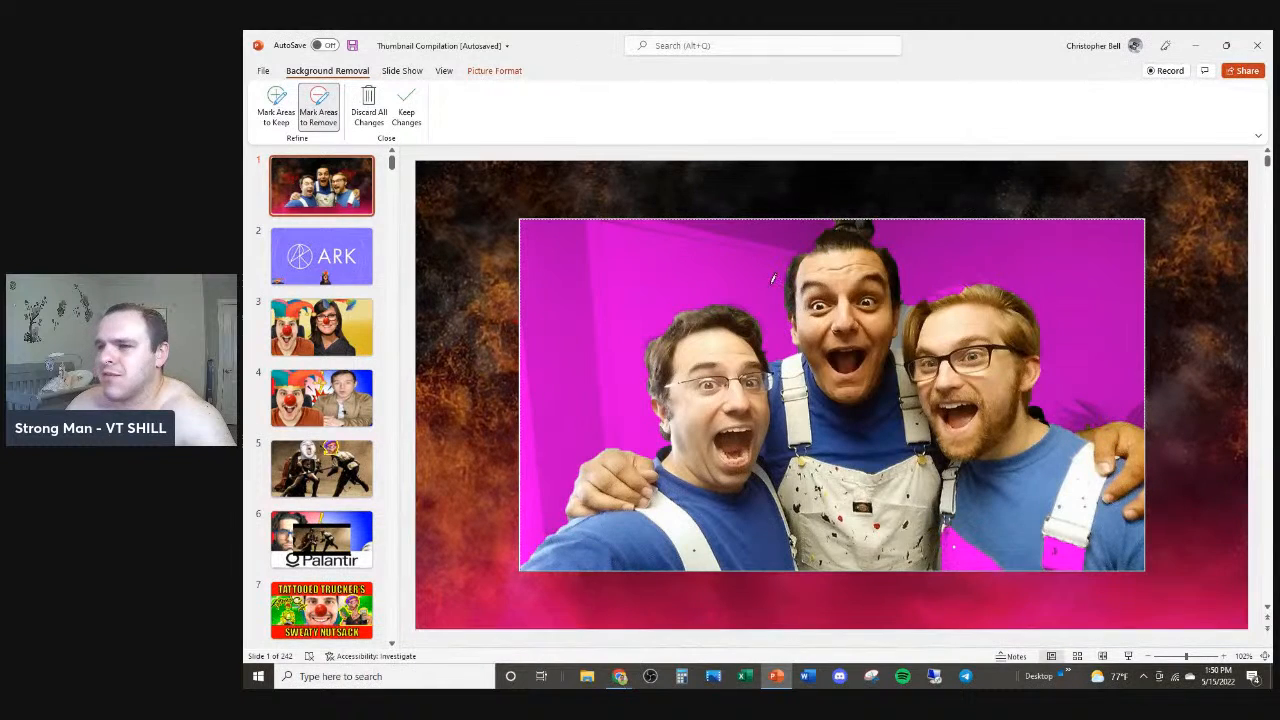
# Step: Mark the top of the middle man's hair bun as an area to keep
pyautogui.click(283, 105)
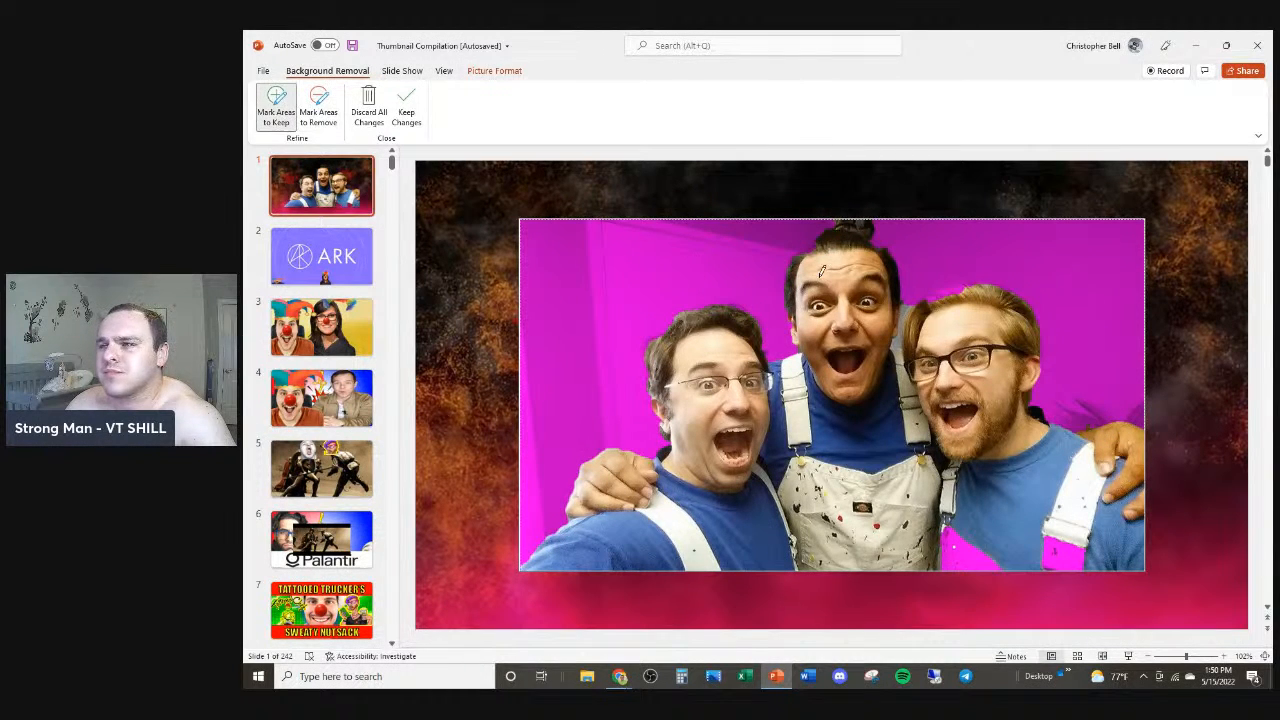
pyautogui.click(812, 242)
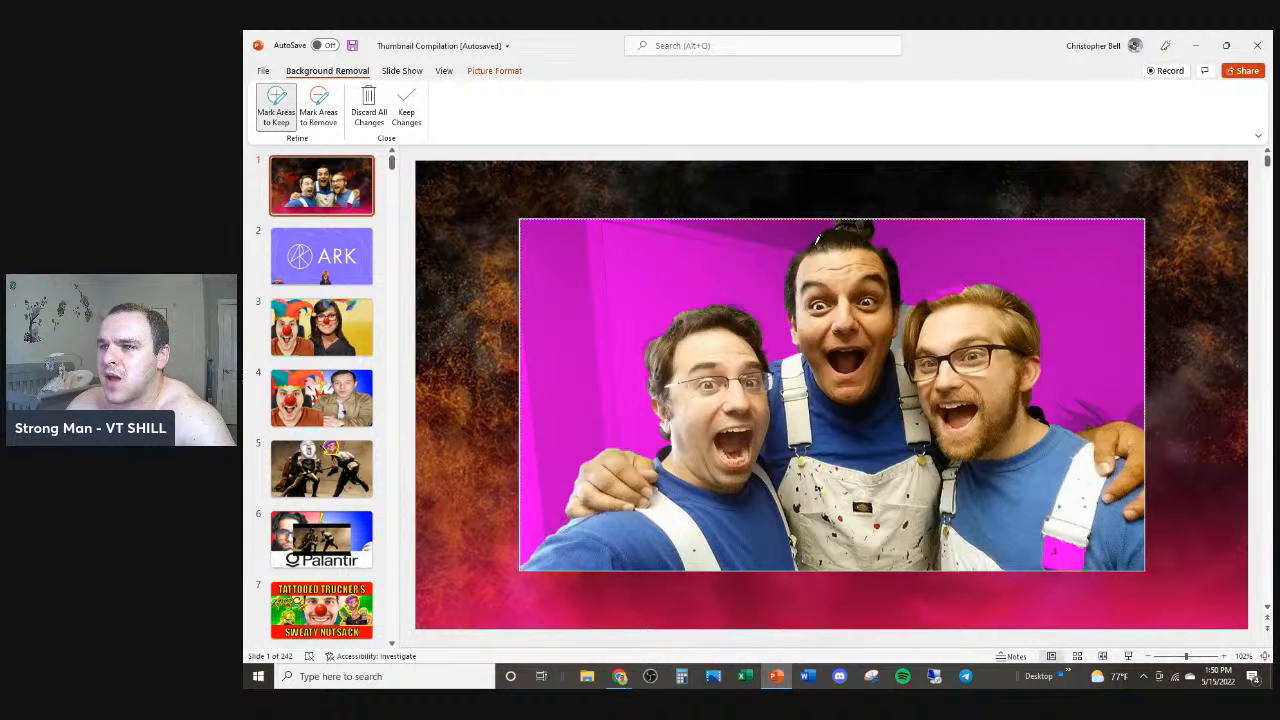
pyautogui.click(835, 216)
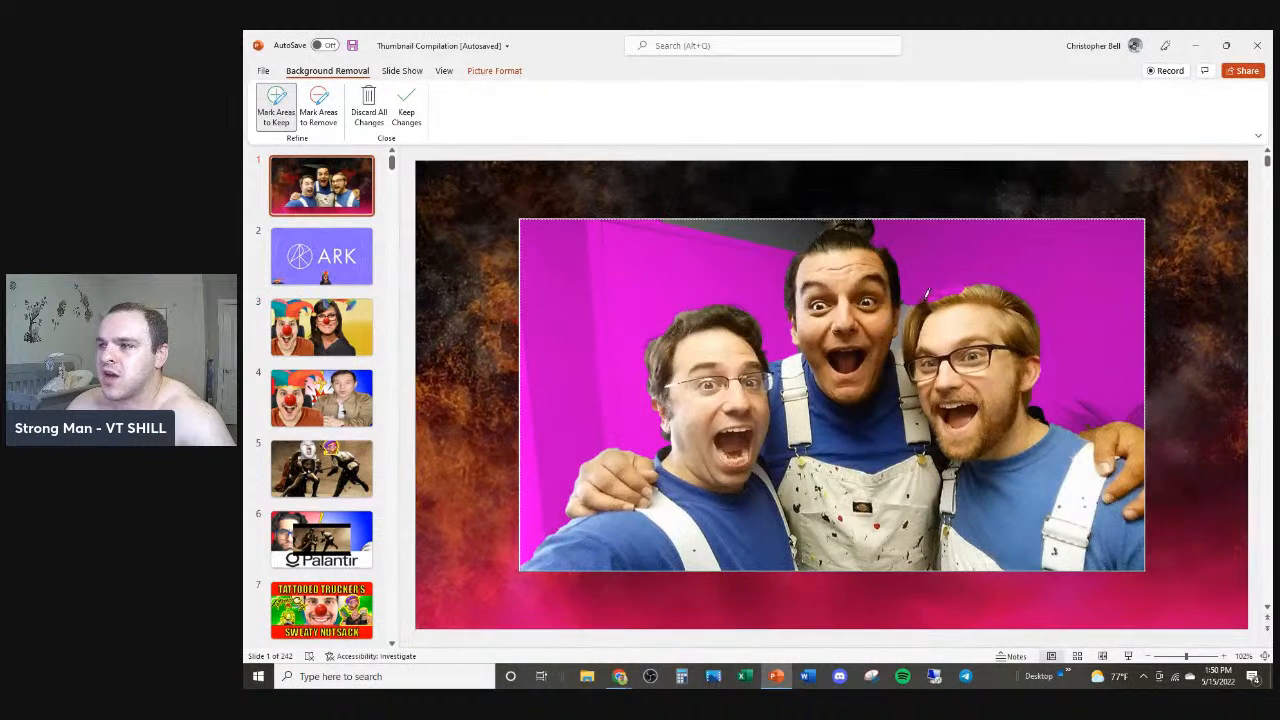
pyautogui.moveTo(948, 295); pyautogui.dragTo(952, 291)
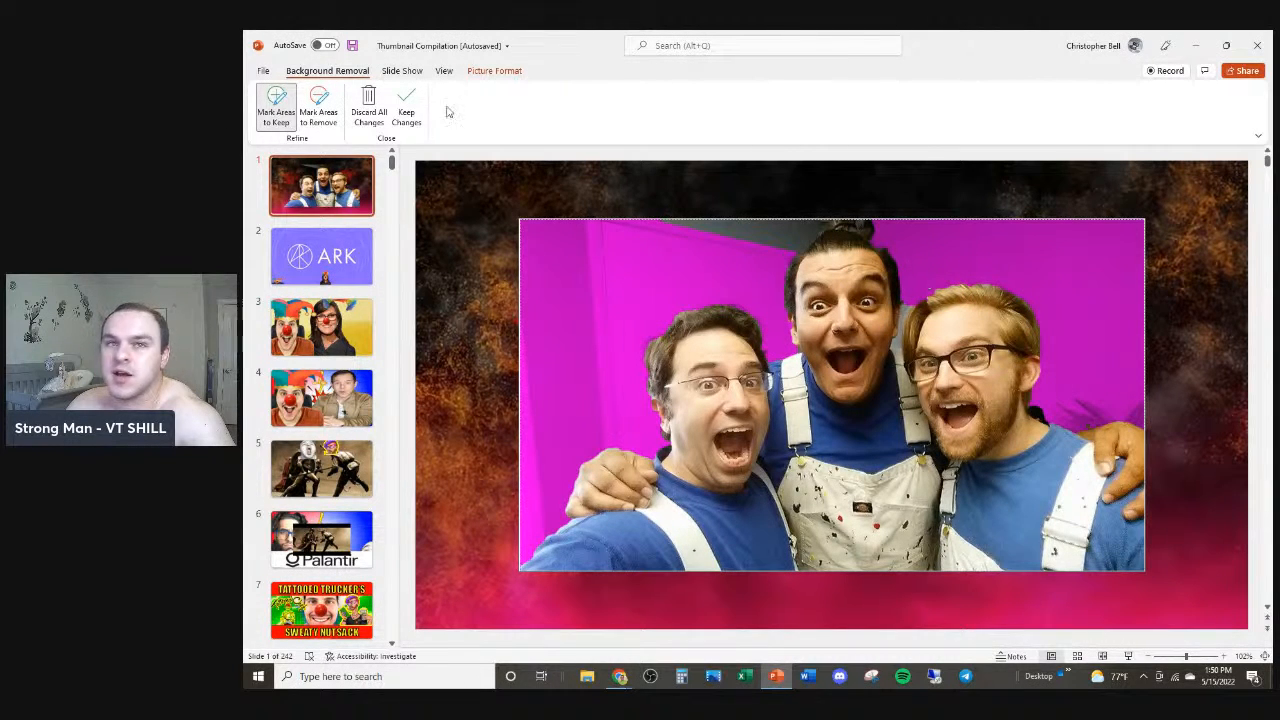
# Step: Mark the background gap between the middle and right men's heads as an area to remove, then keep the changes
pyautogui.click(318, 108)
pyautogui.keyDown('ctrl'); pyautogui.scroll(5, 787, 268); pyautogui.keyUp('ctrl')
pyautogui.scroll(2, 716, 228)
pyautogui.moveTo(716, 226); pyautogui.dragTo(771, 201)
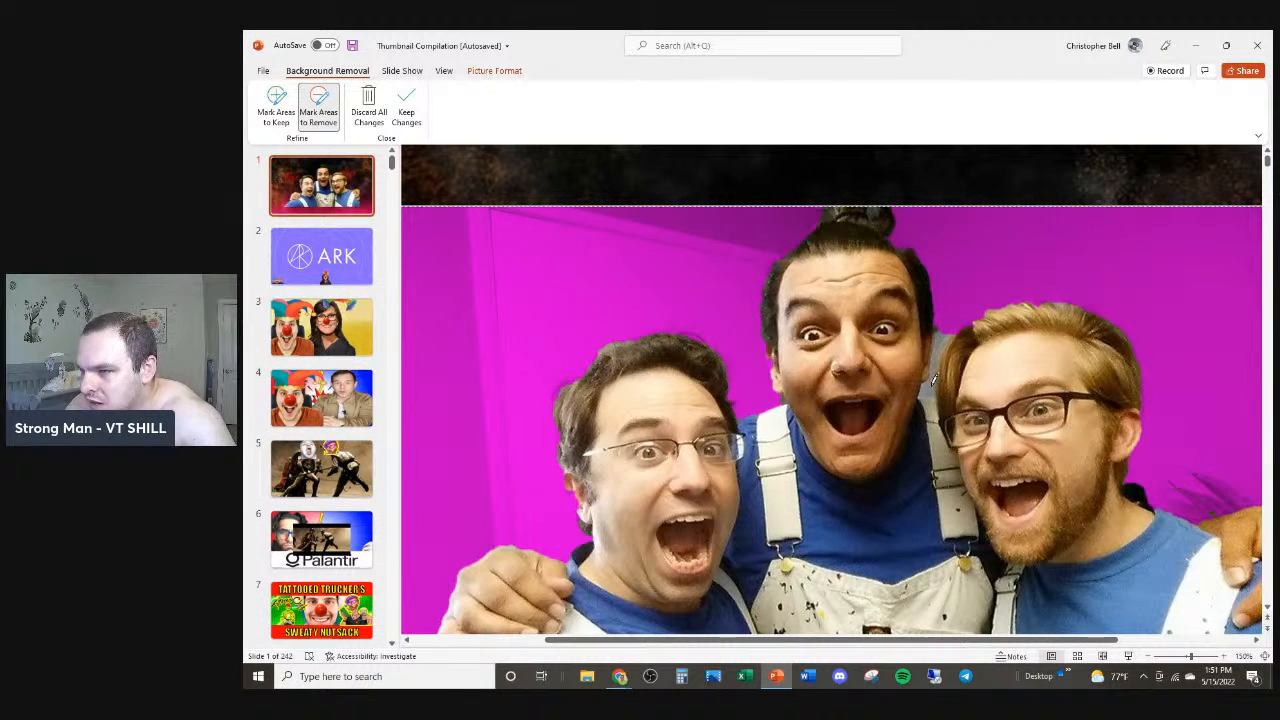
pyautogui.keyDown('ctrl'); pyautogui.scroll(6, 932, 378); pyautogui.keyUp('ctrl')
pyautogui.scroll(3, 1000, 385)
pyautogui.scroll(1, 1030, 389)
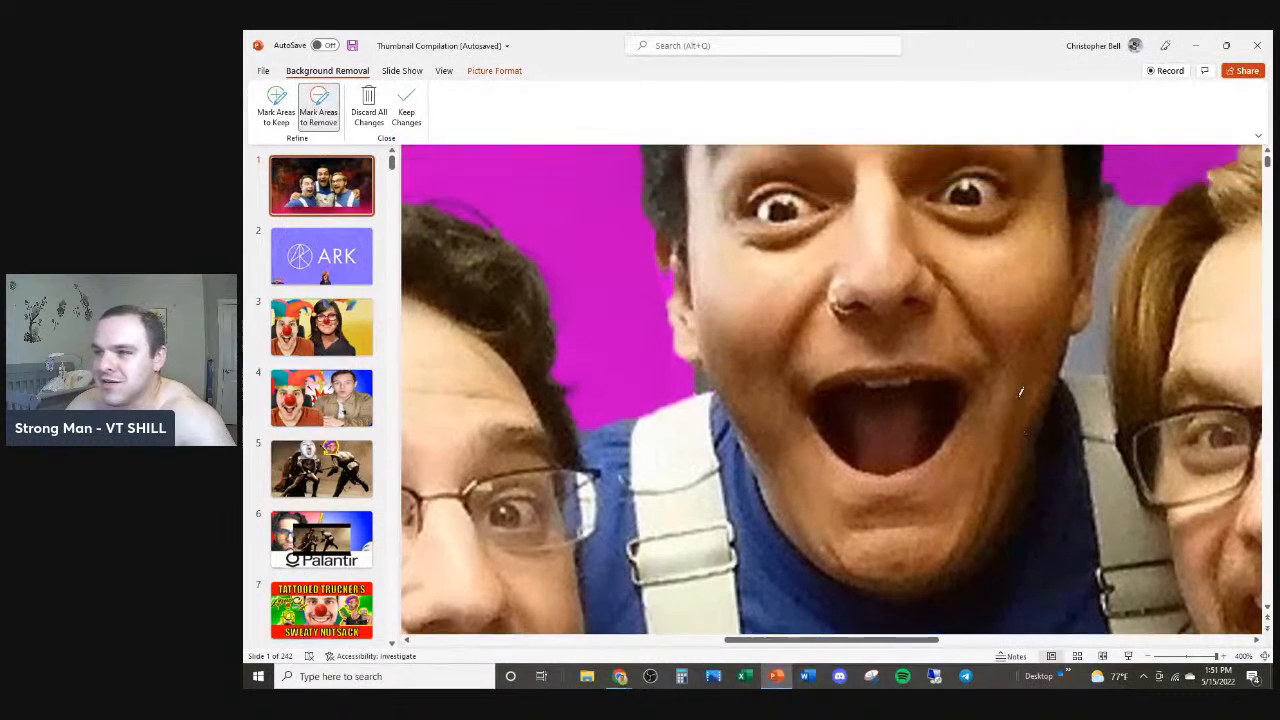
pyautogui.moveTo(1090, 343); pyautogui.dragTo(1092, 332)
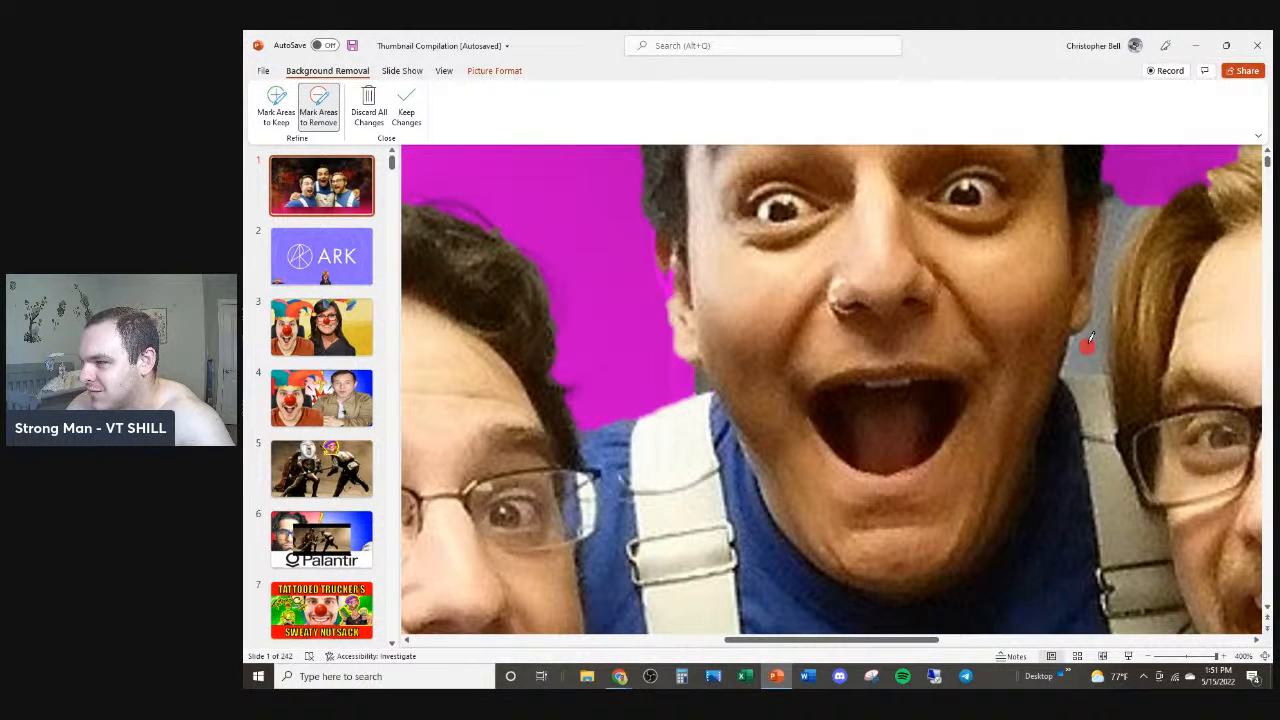
pyautogui.moveTo(1109, 246); pyautogui.dragTo(1108, 281)
pyautogui.scroll(-10, 1041, 352)
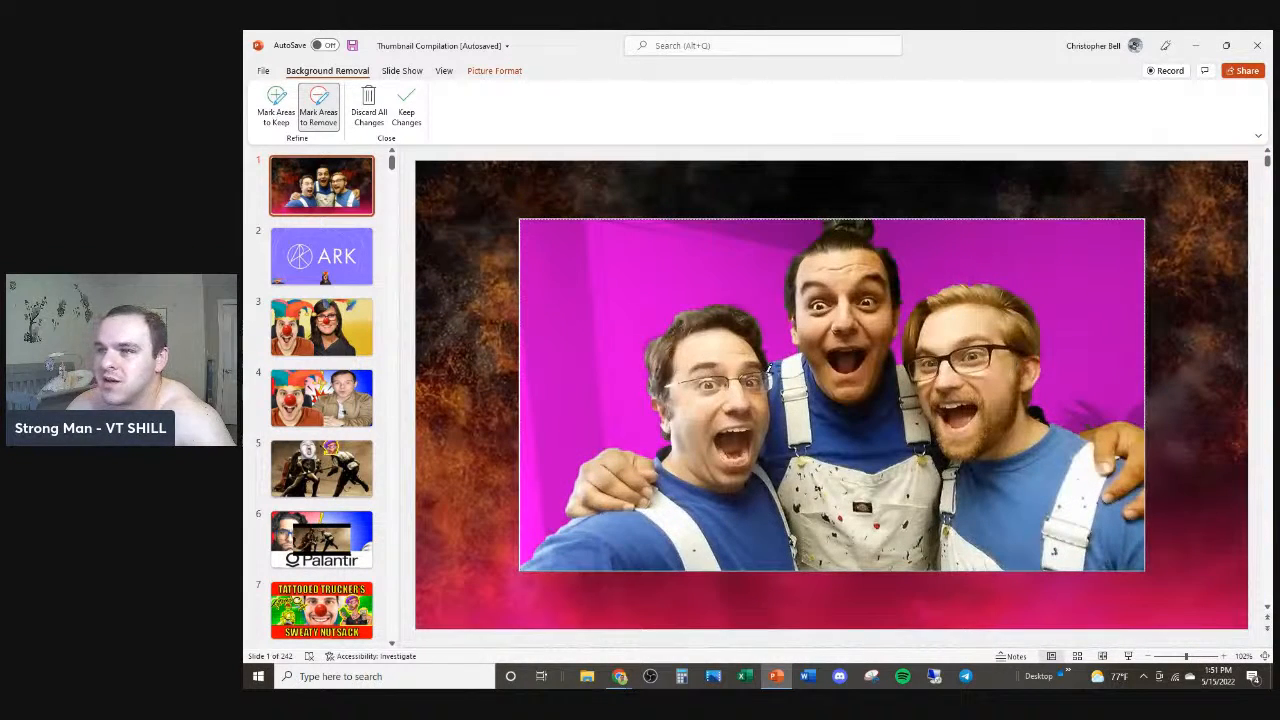
pyautogui.click(405, 108)
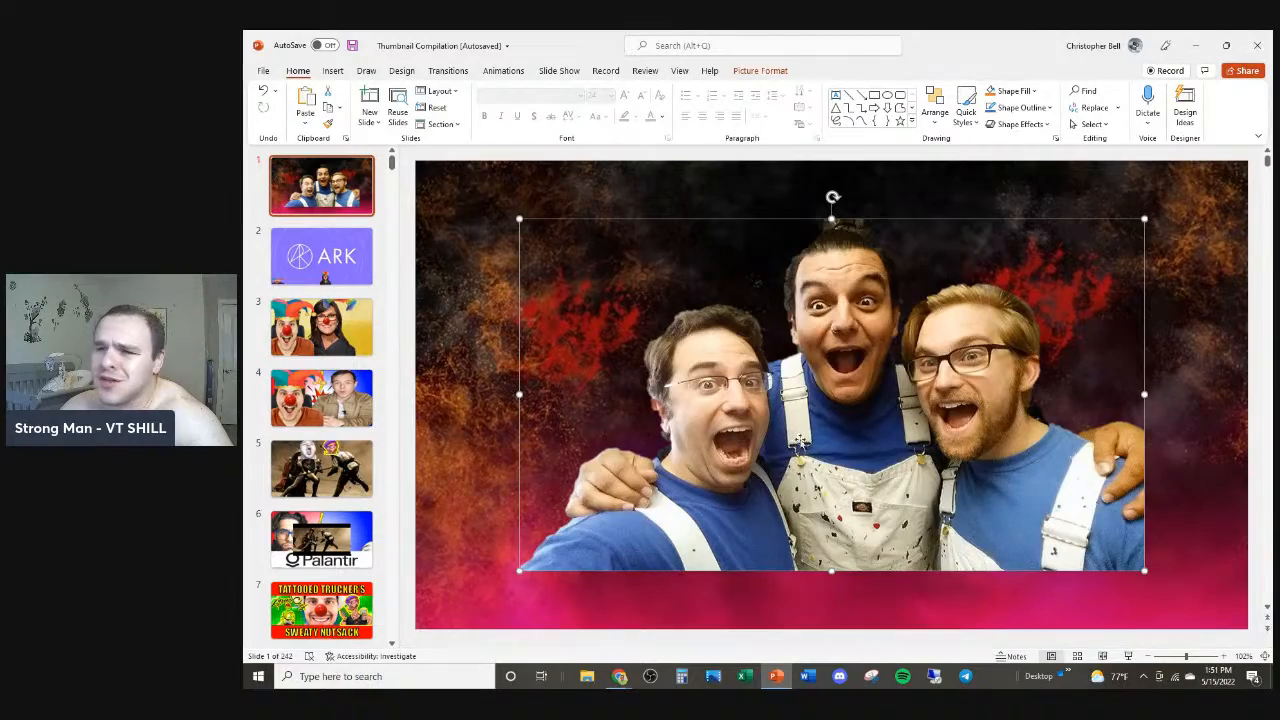
# Step: Move the cut-out photo down and left so it sits along the slide's bottom edge
pyautogui.scroll(-2, 840, 478)
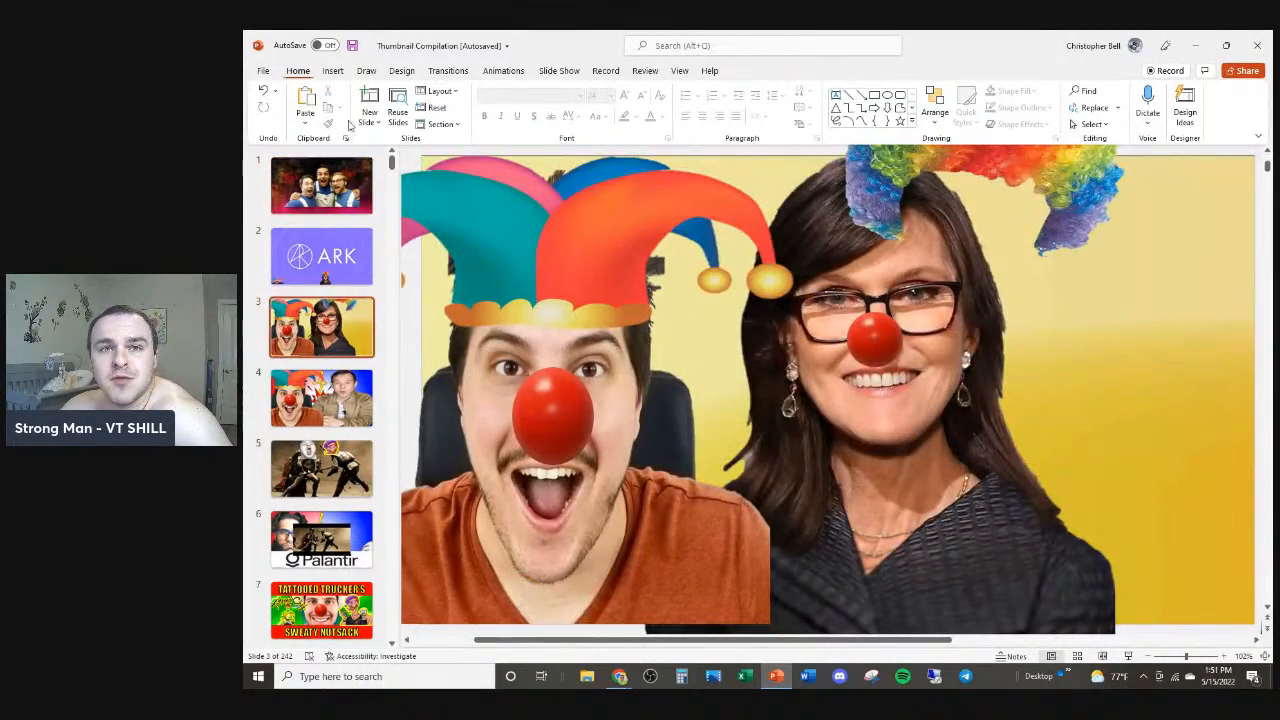
pyautogui.click(350, 180)
pyautogui.moveTo(880, 388); pyautogui.dragTo(776, 446)
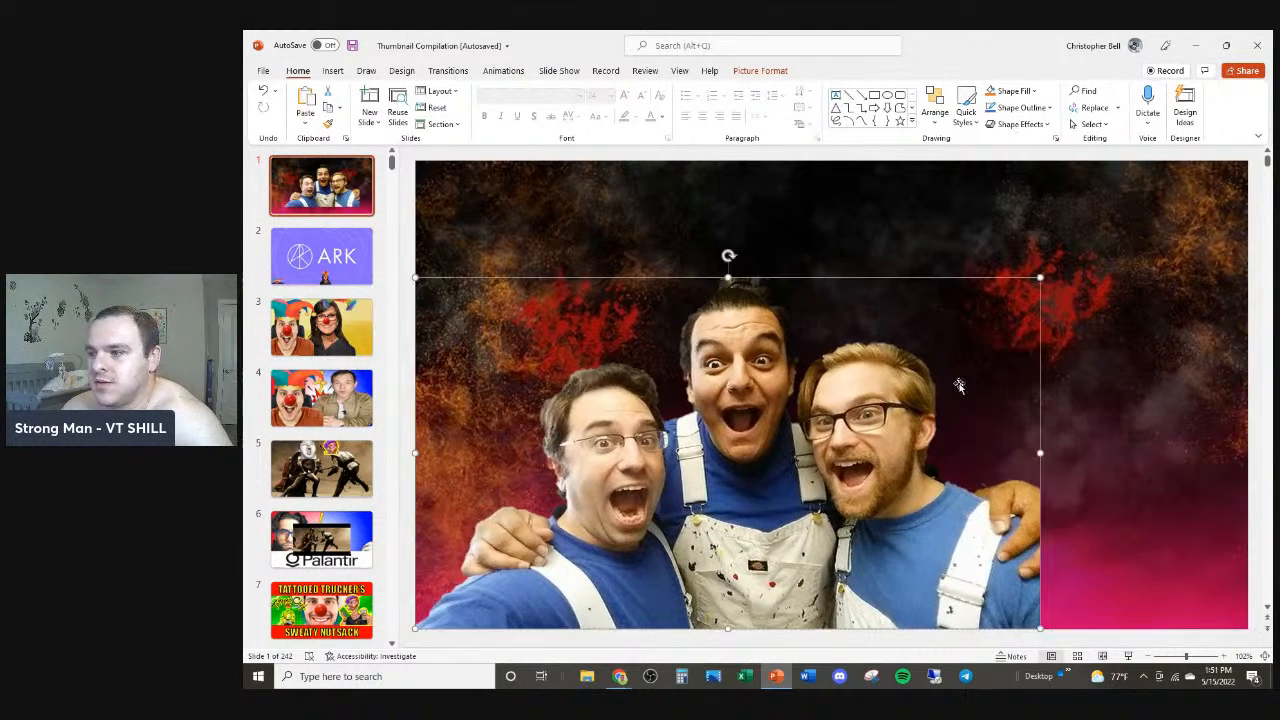
# Step: Open Format Picture for the photo and apply a white glow effect
pyautogui.rightClick(847, 408)
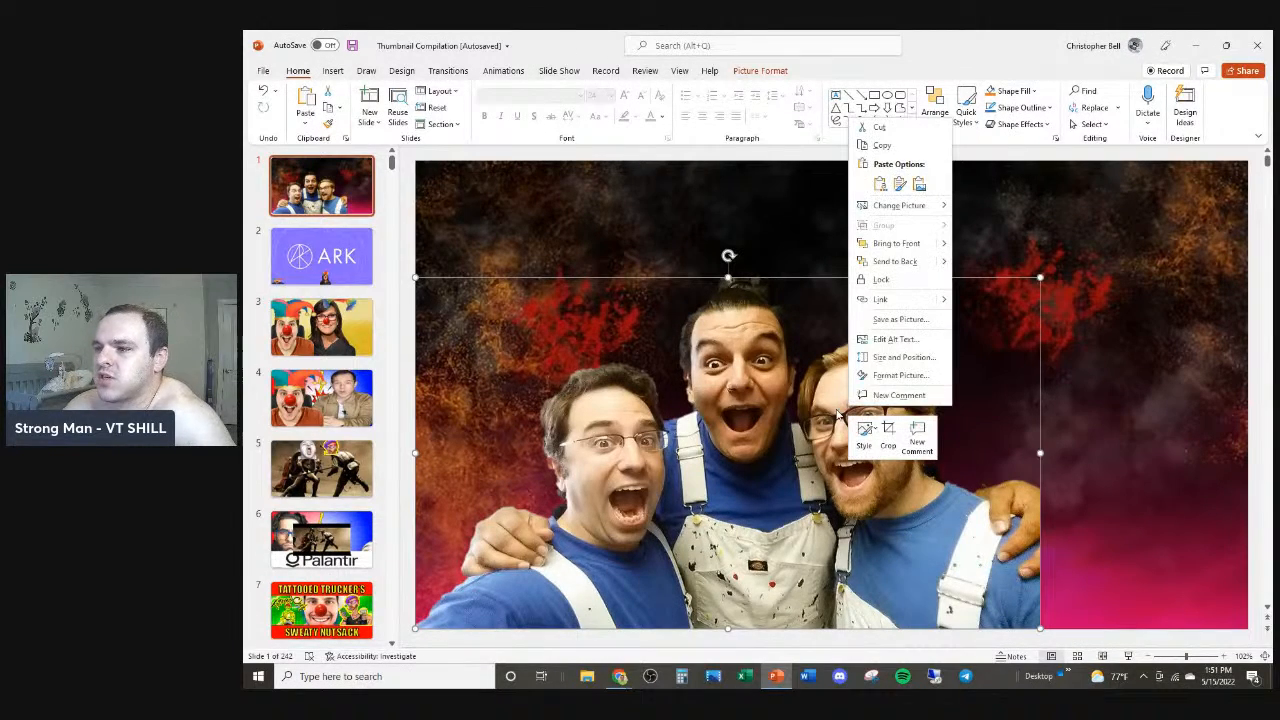
pyautogui.click(872, 376)
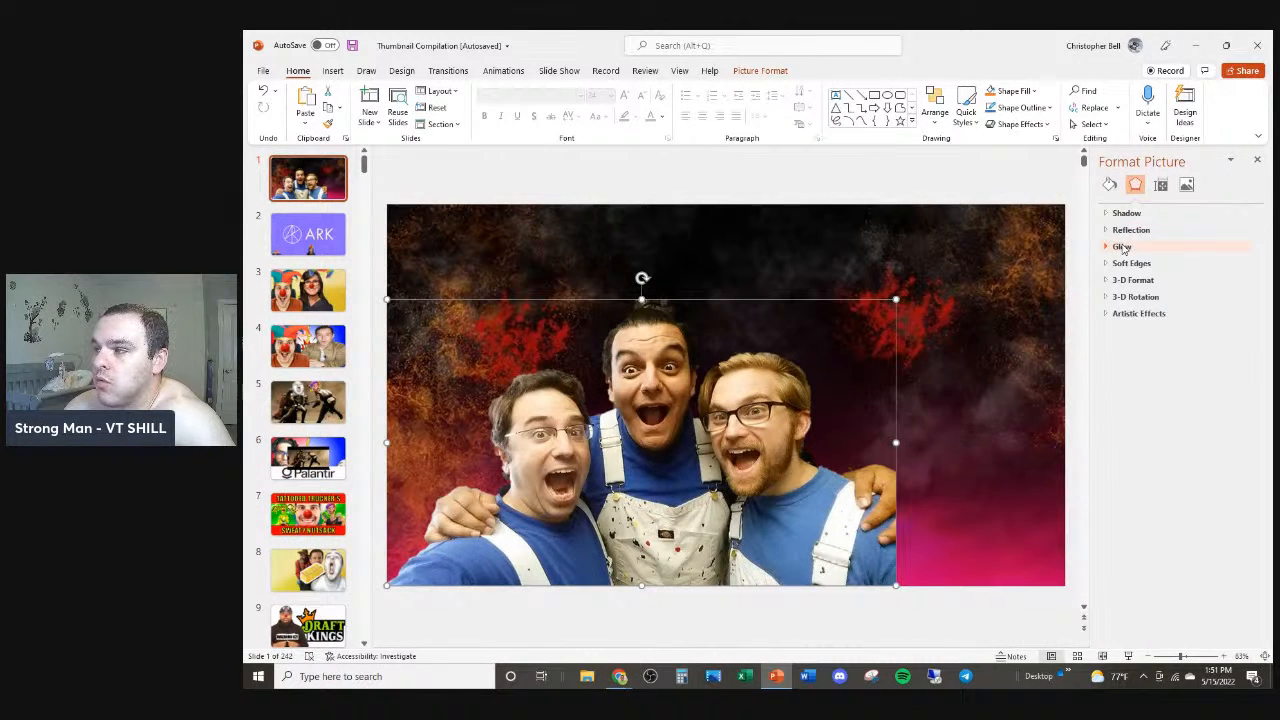
pyautogui.rightClick(700, 379)
pyautogui.click(752, 352)
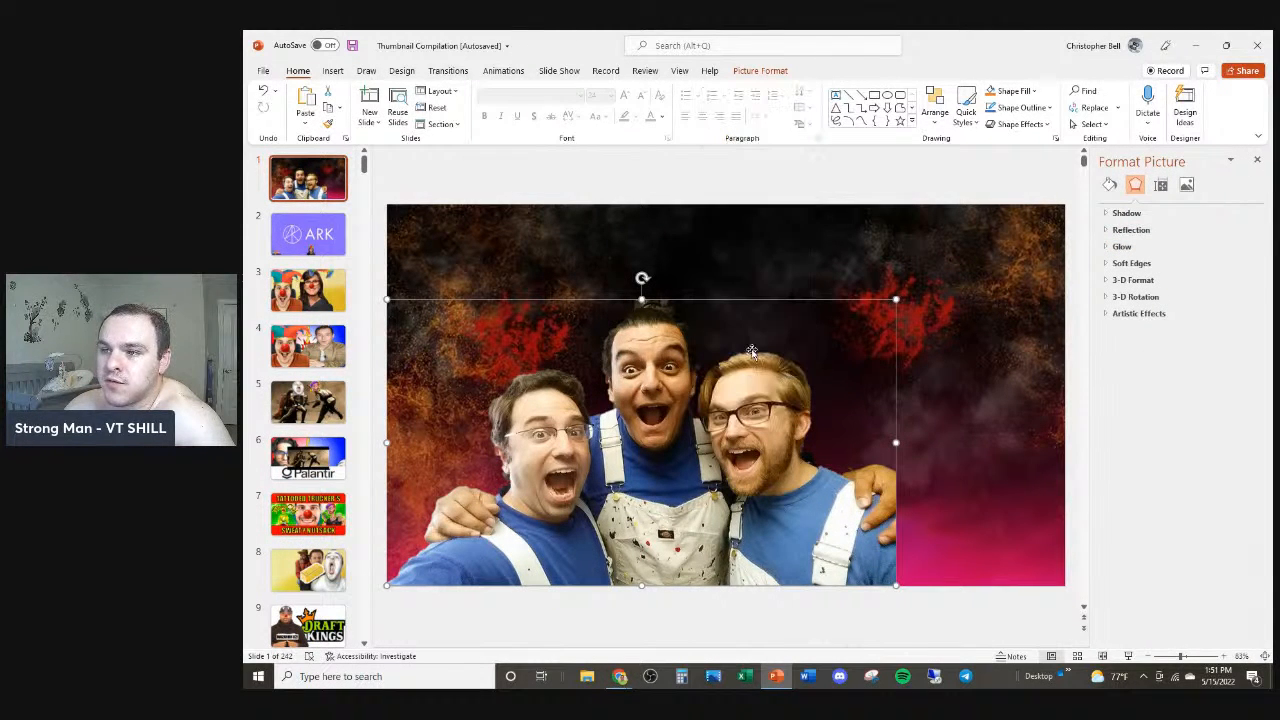
pyautogui.click(1110, 247)
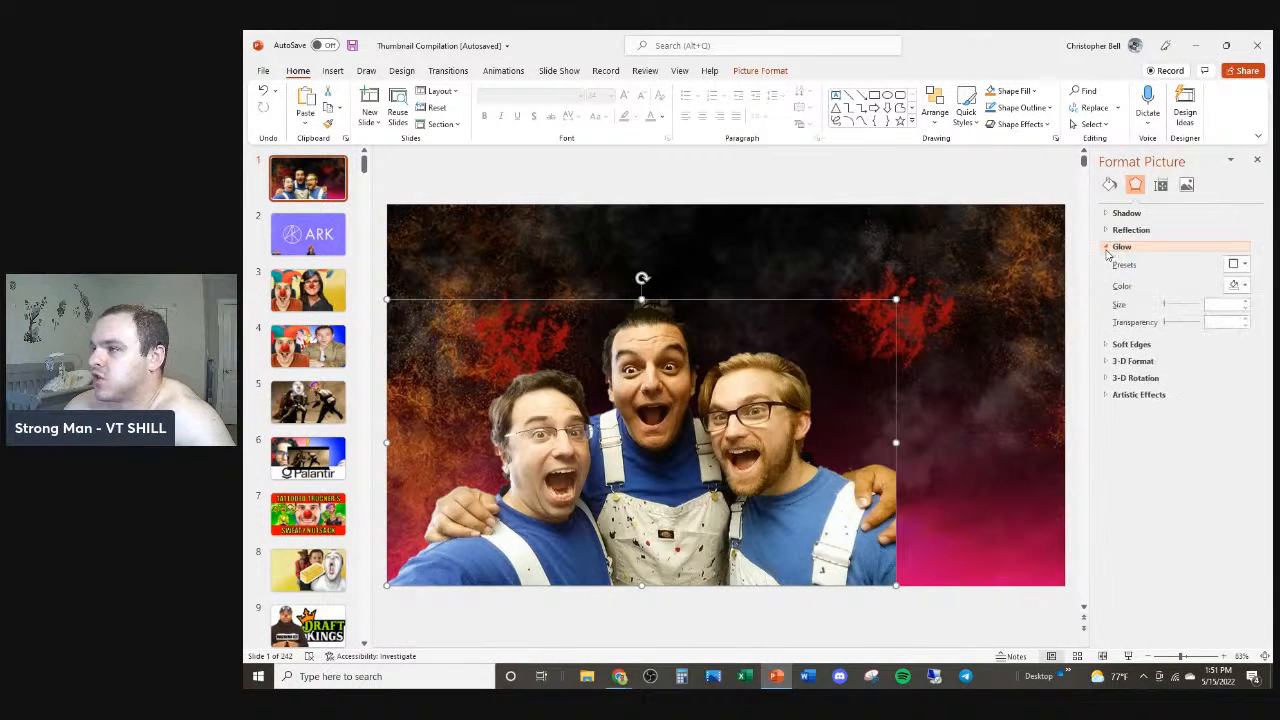
pyautogui.click(1243, 287)
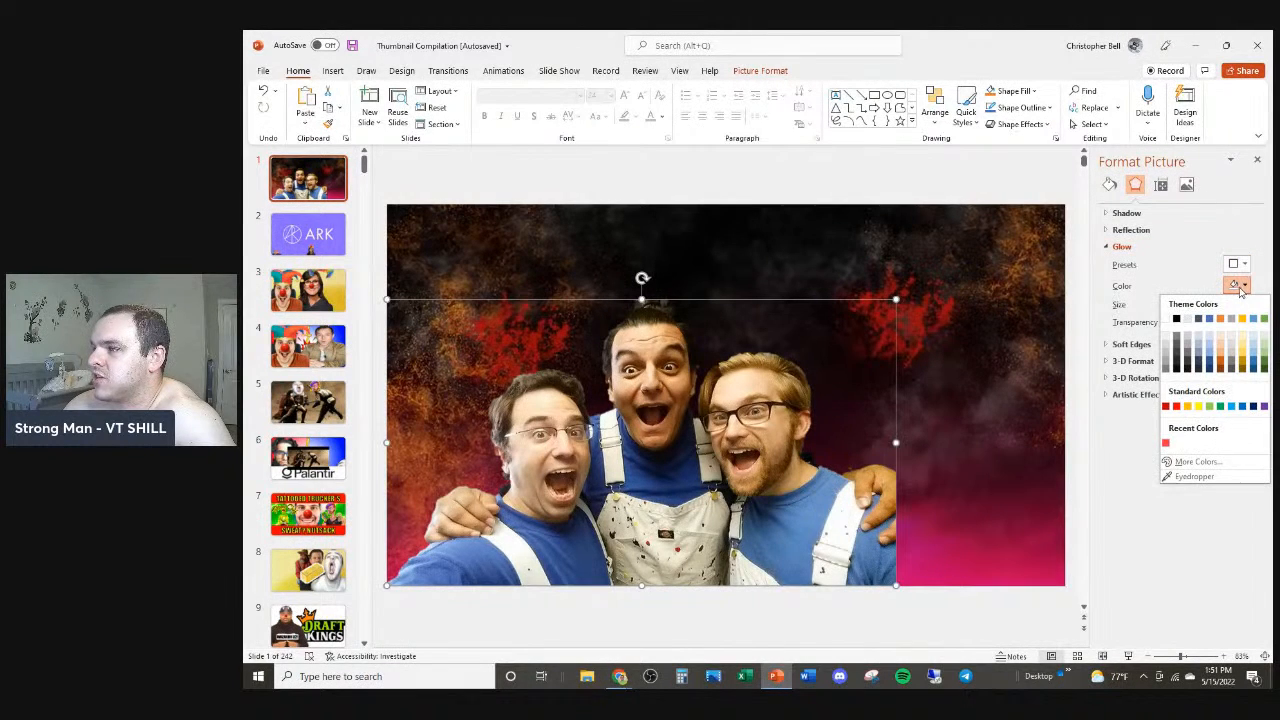
pyautogui.click(1173, 320)
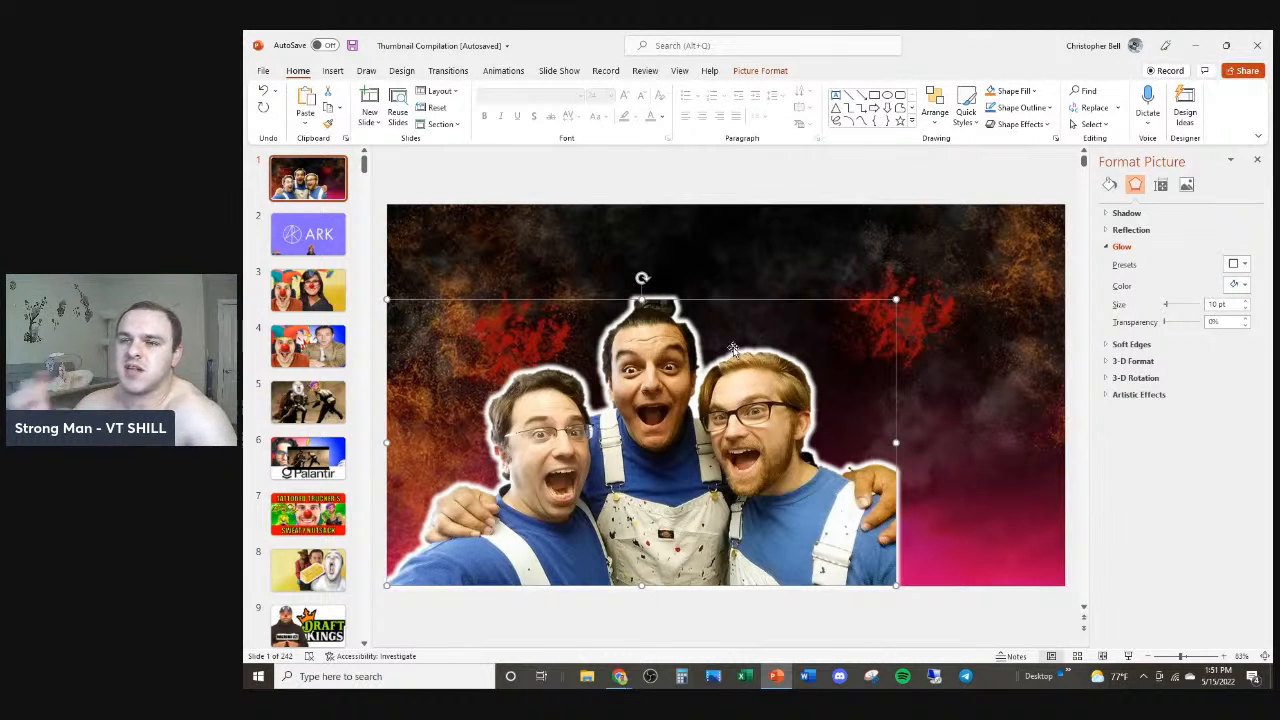
# Step: Decrease the glow size to 3 pt
pyautogui.click(1246, 309)
pyautogui.click(1246, 309)
pyautogui.click(1246, 309)
pyautogui.click(1246, 309)
pyautogui.click(1246, 309)
pyautogui.click(1246, 309)
pyautogui.click(1246, 309)
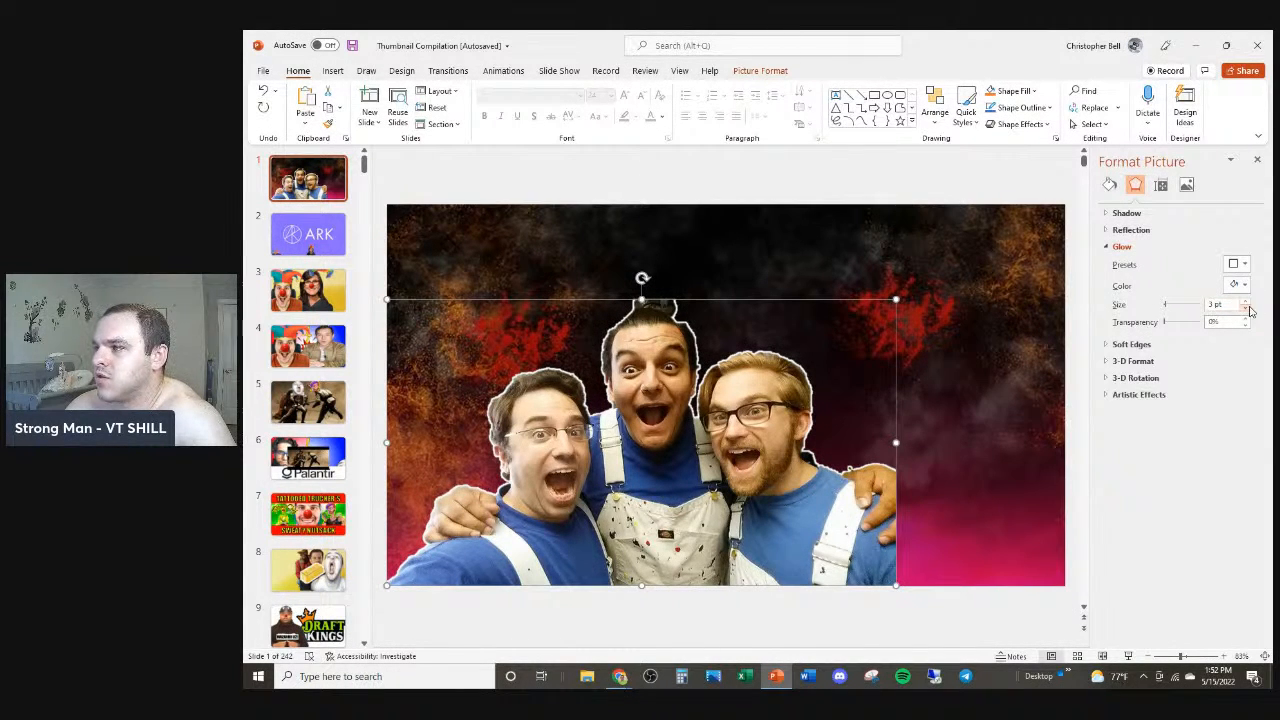
# Step: Increase the glow size with the spinner and slider, then set it to 5 pt
pyautogui.click(1246, 302)
pyautogui.click(1246, 302)
pyautogui.click(1246, 302)
pyautogui.click(1246, 302)
pyautogui.click(1246, 302)
pyautogui.click(1246, 302)
pyautogui.click(1246, 302)
pyautogui.click(1246, 302)
pyautogui.moveTo(1228, 305); pyautogui.dragTo(1196, 306)
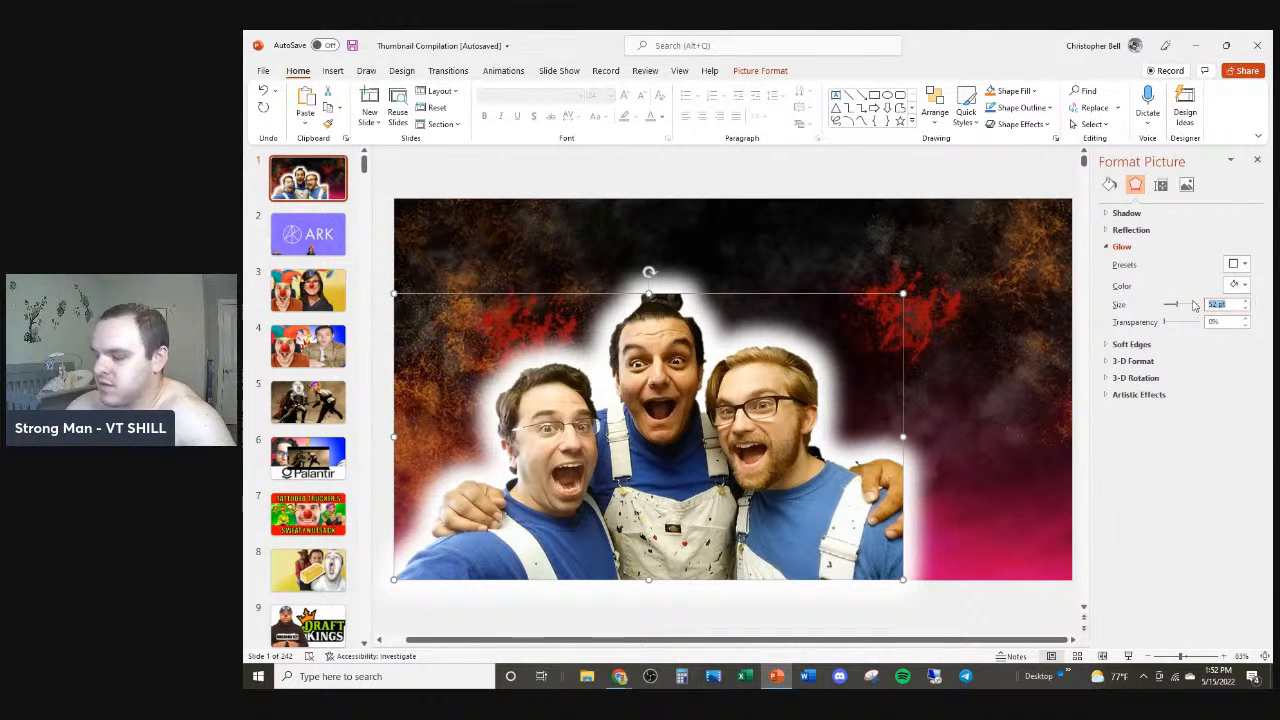
pyautogui.write('5')
pyautogui.press('Return')
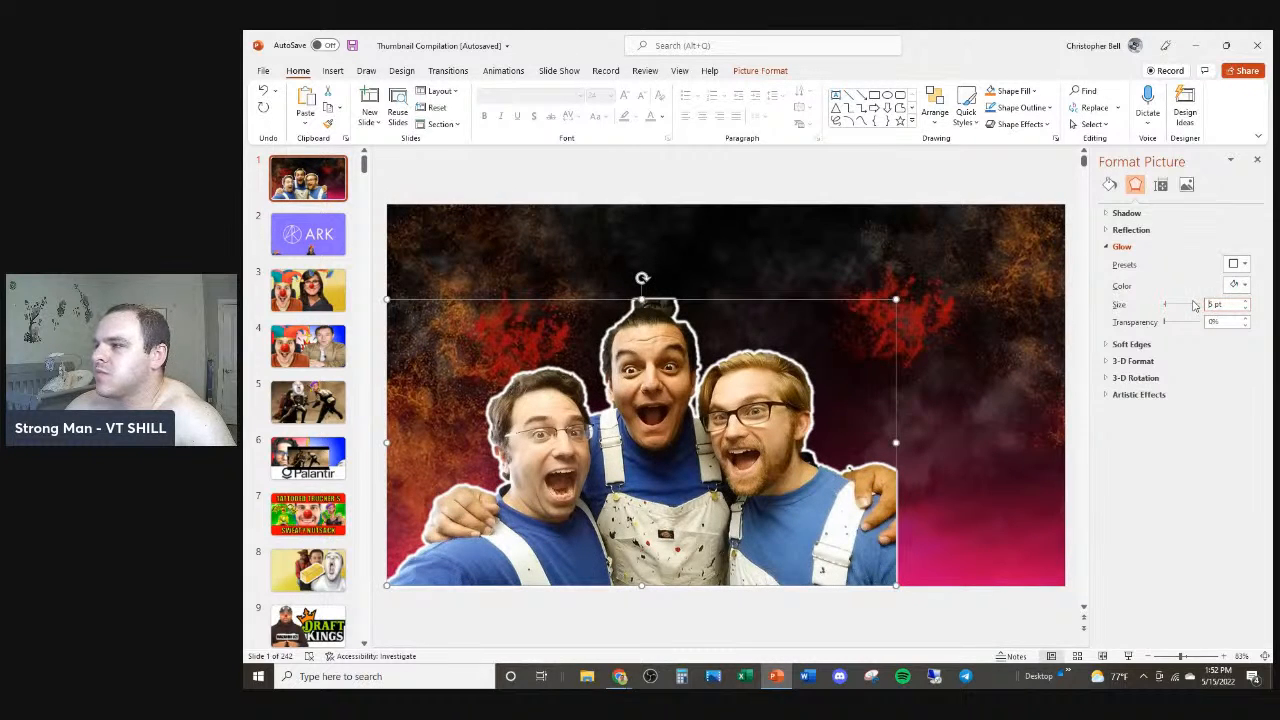
# Step: Reduce the glow size to 3 pt and review the outline with the photo deselected and reselected
pyautogui.click(1245, 308)
pyautogui.click(1245, 308)
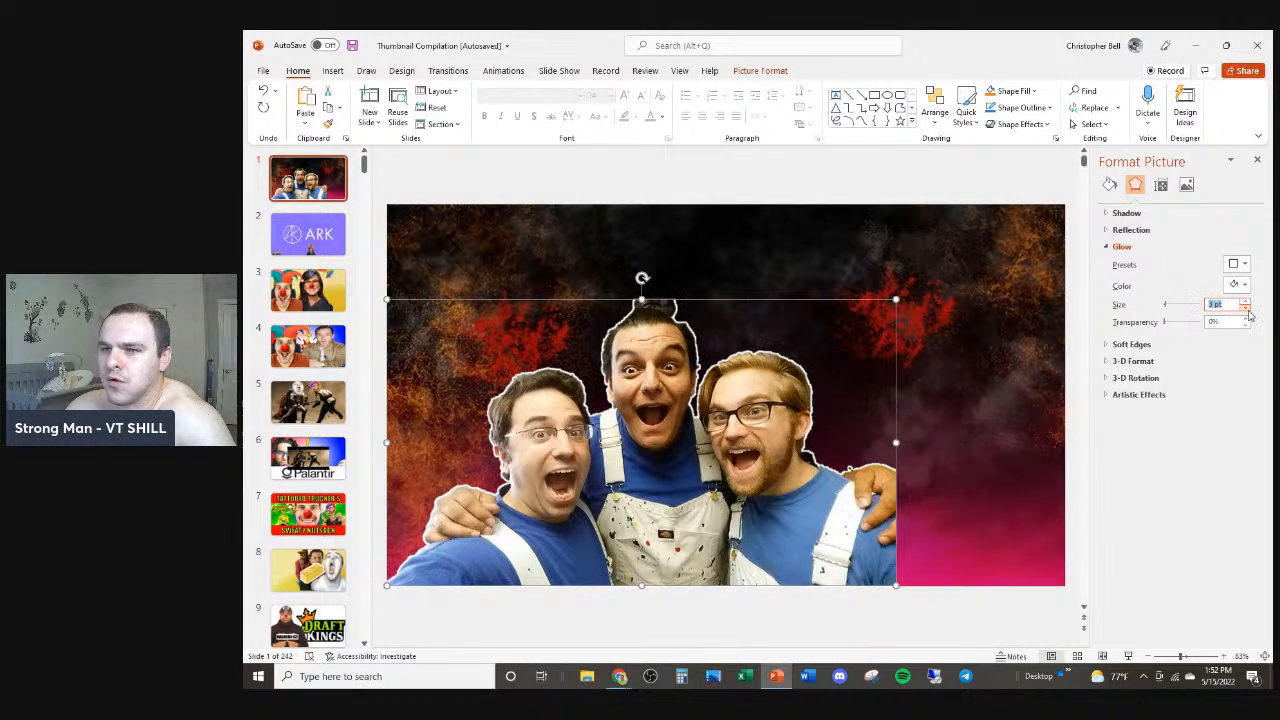
pyautogui.click(957, 344)
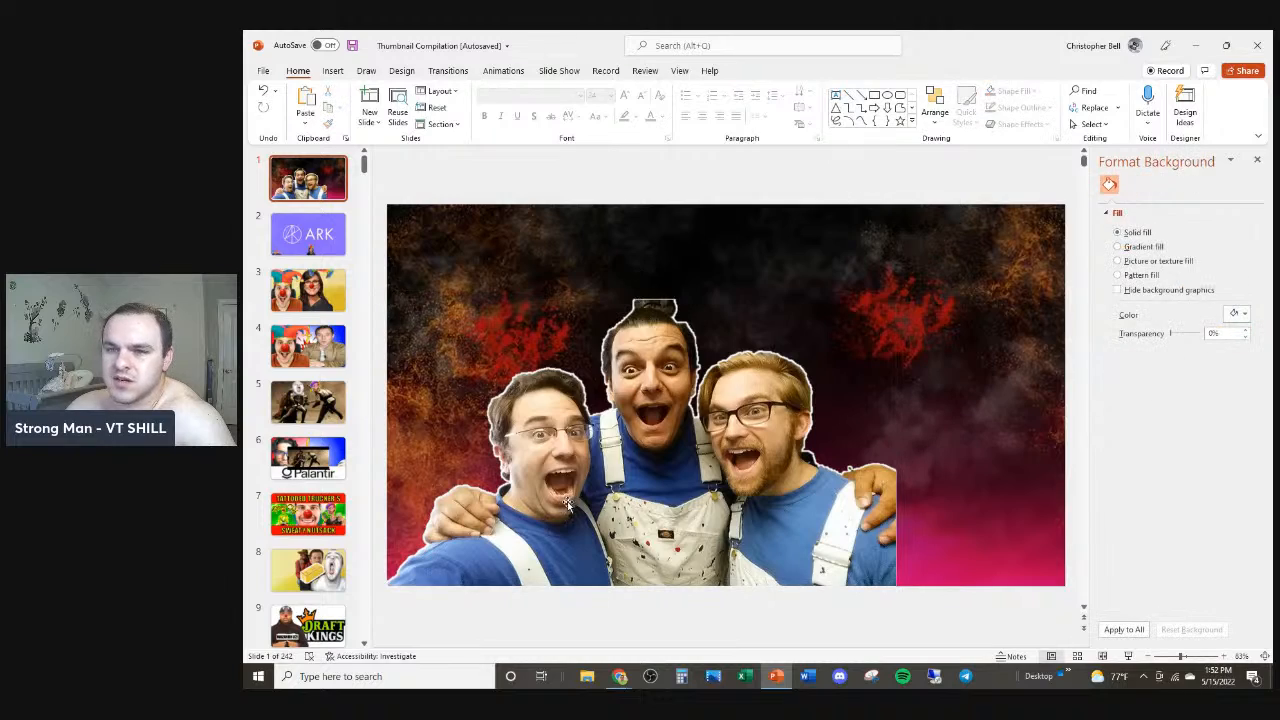
pyautogui.click(635, 442)
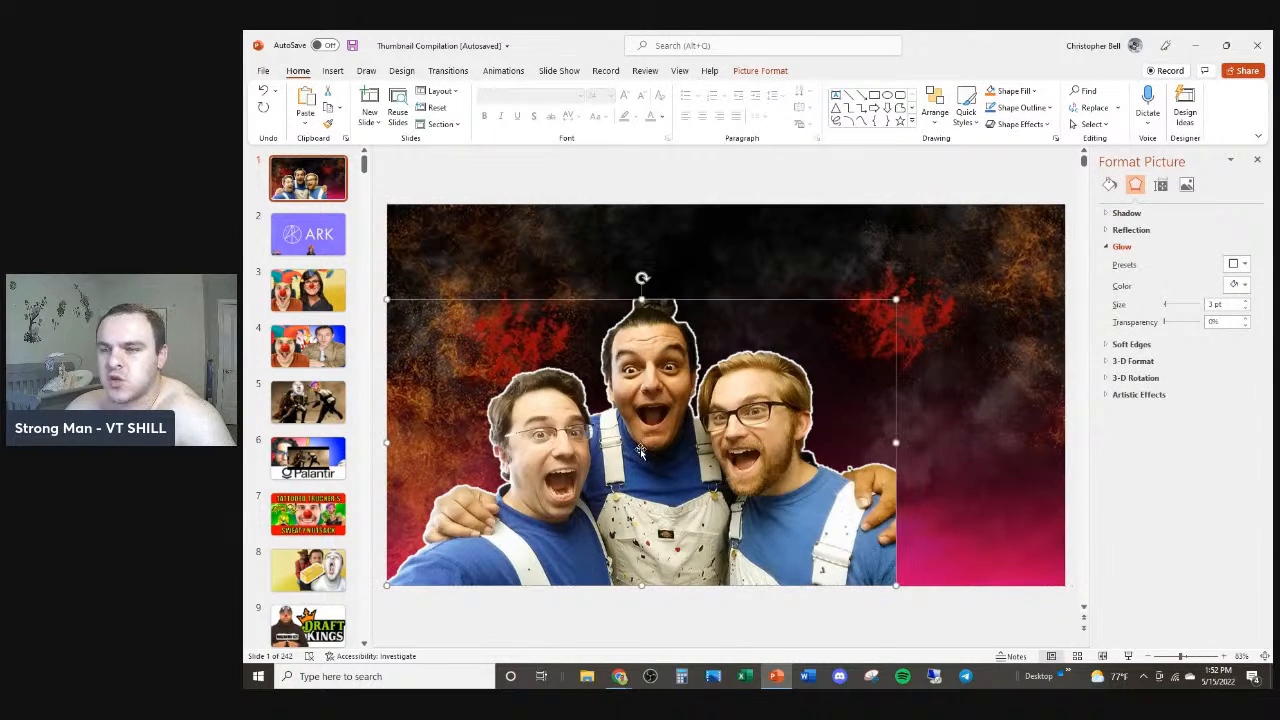
# Step: Switch to the browser and search Google Images for "tattooed chef"
pyautogui.hotkey('alt', 'Tab')
pyautogui.doubleClick(452, 95)
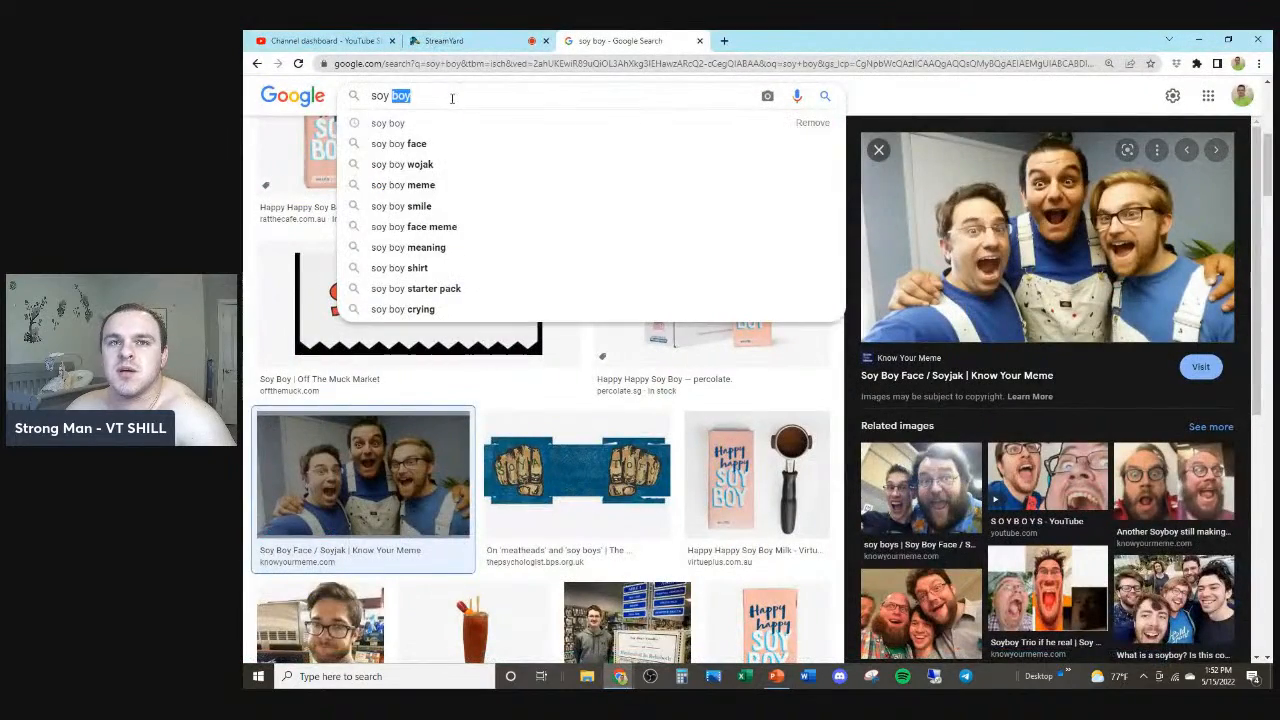
pyautogui.tripleClick(452, 95)
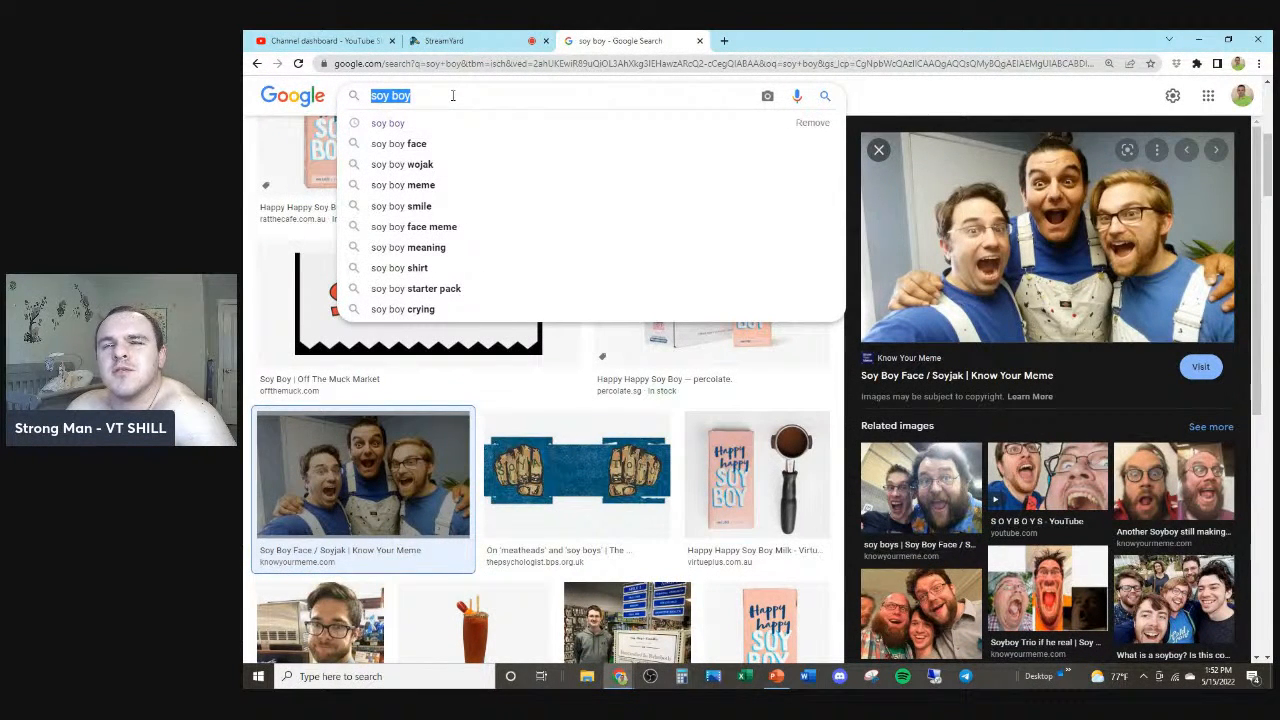
pyautogui.write('tattooe')
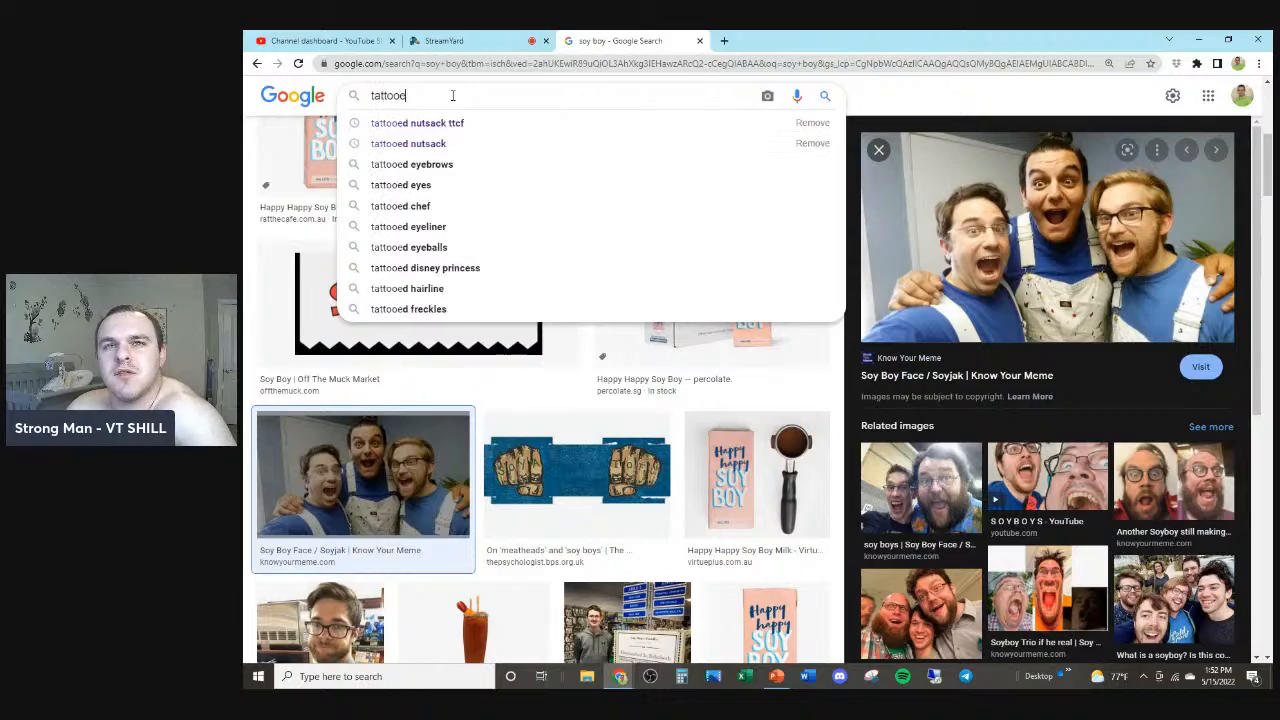
pyautogui.write('d dhef')
pyautogui.press('Return')
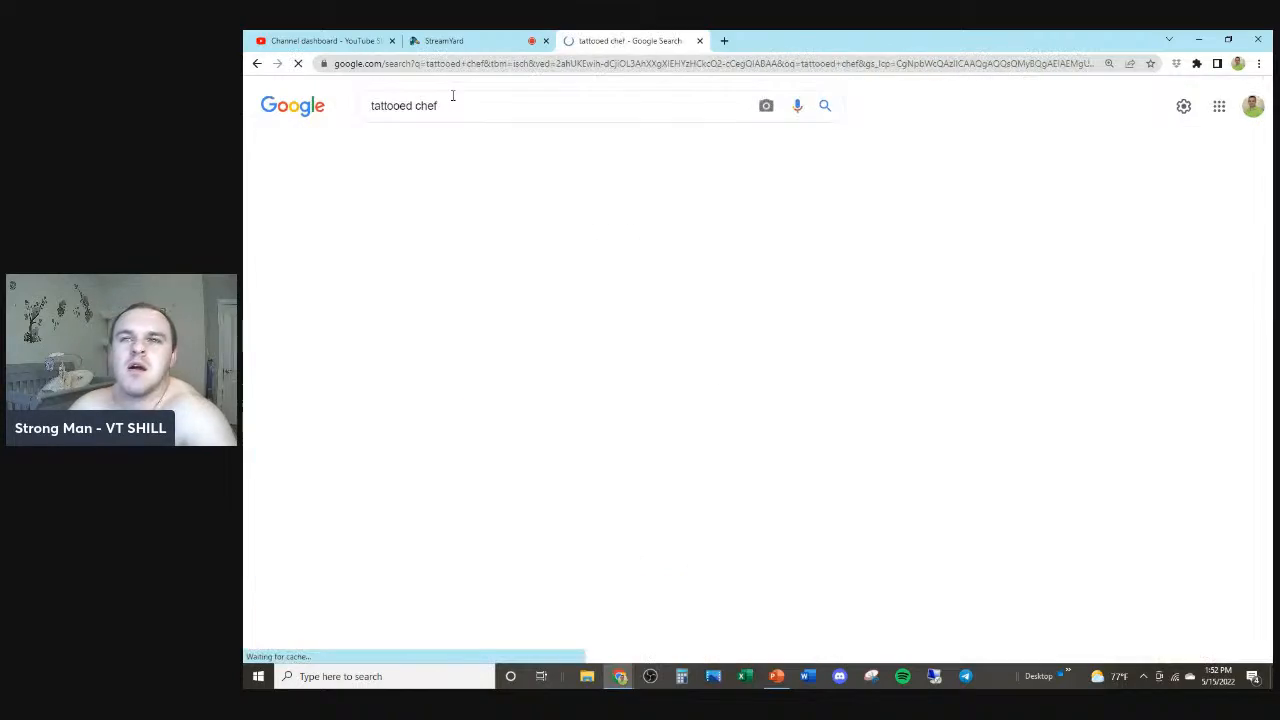
# Step: Copy the Tattooed Chef frozen meals product image from the results and paste it onto the thumbnail slide
pyautogui.scroll(-4, 643, 330)
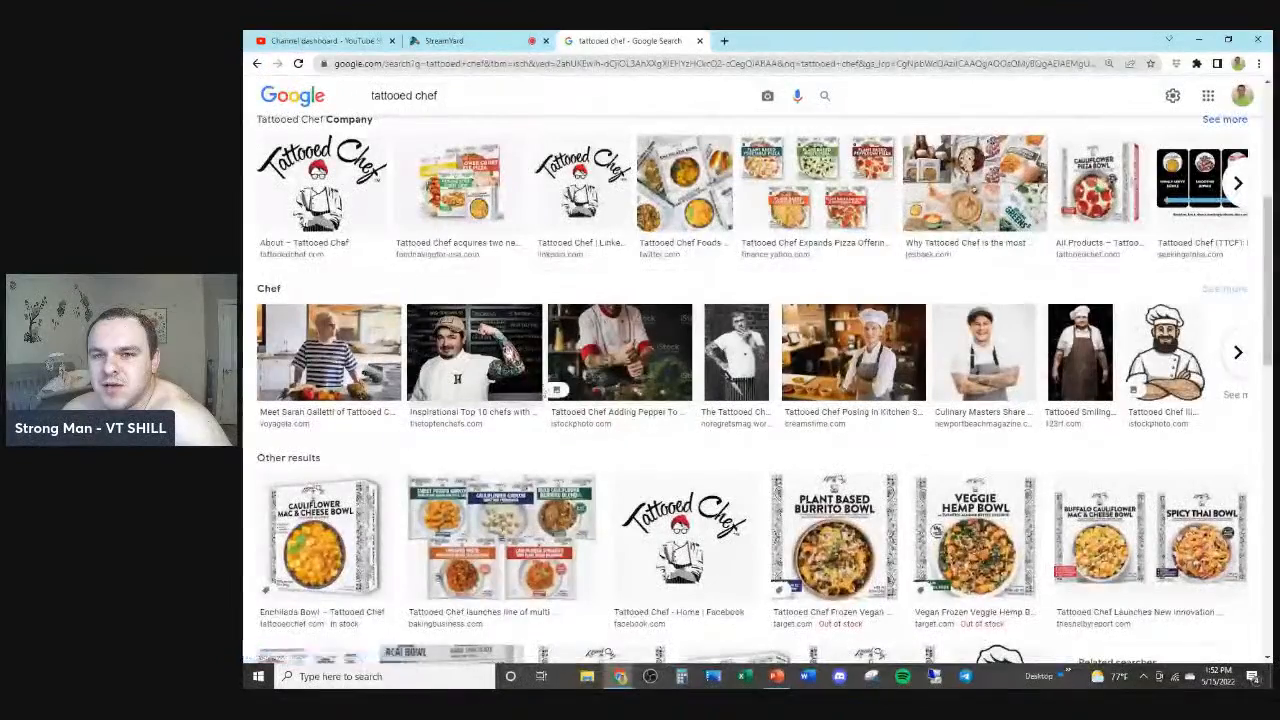
pyautogui.scroll(1, 460, 300)
pyautogui.click(460, 312)
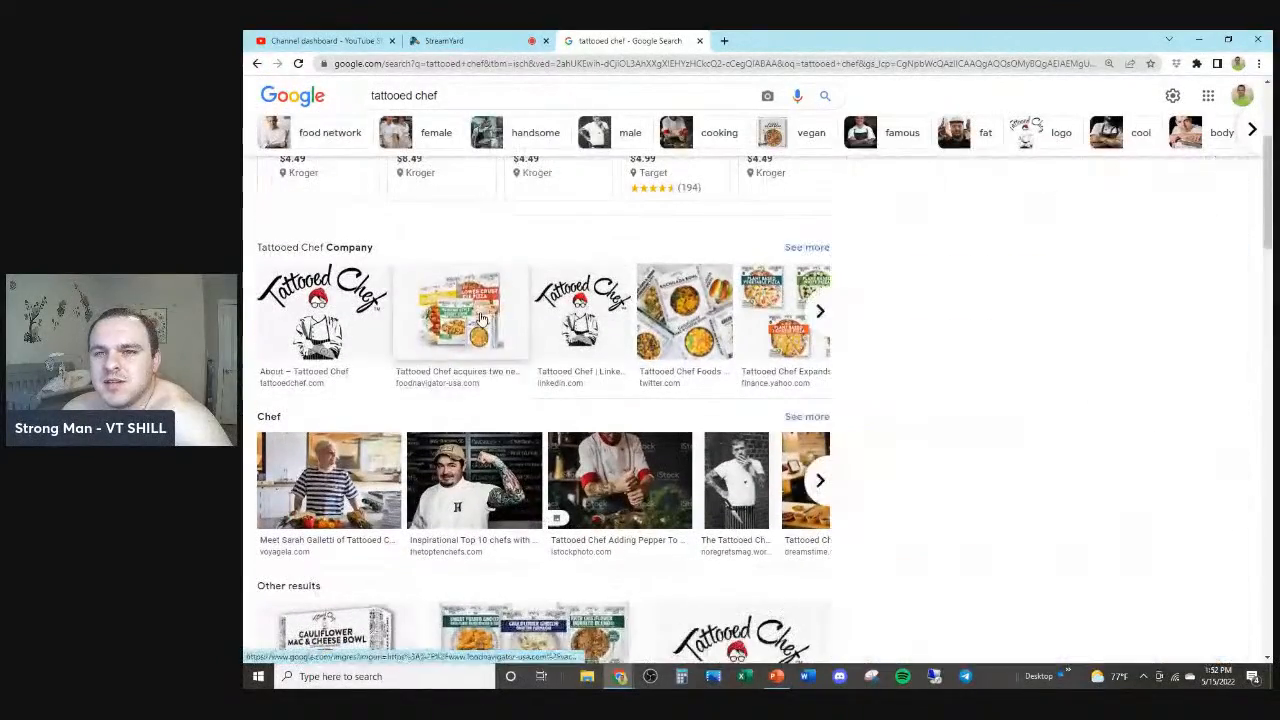
pyautogui.scroll(-3, 1043, 335)
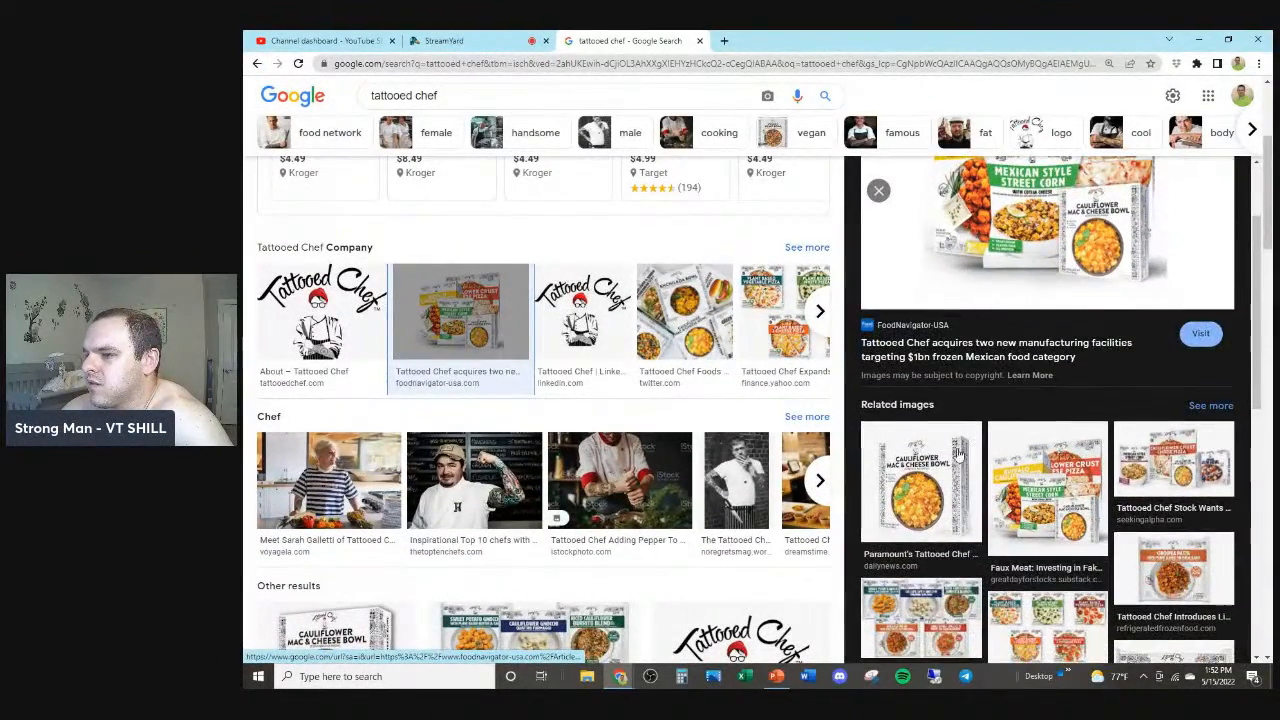
pyautogui.scroll(-3, 940, 478)
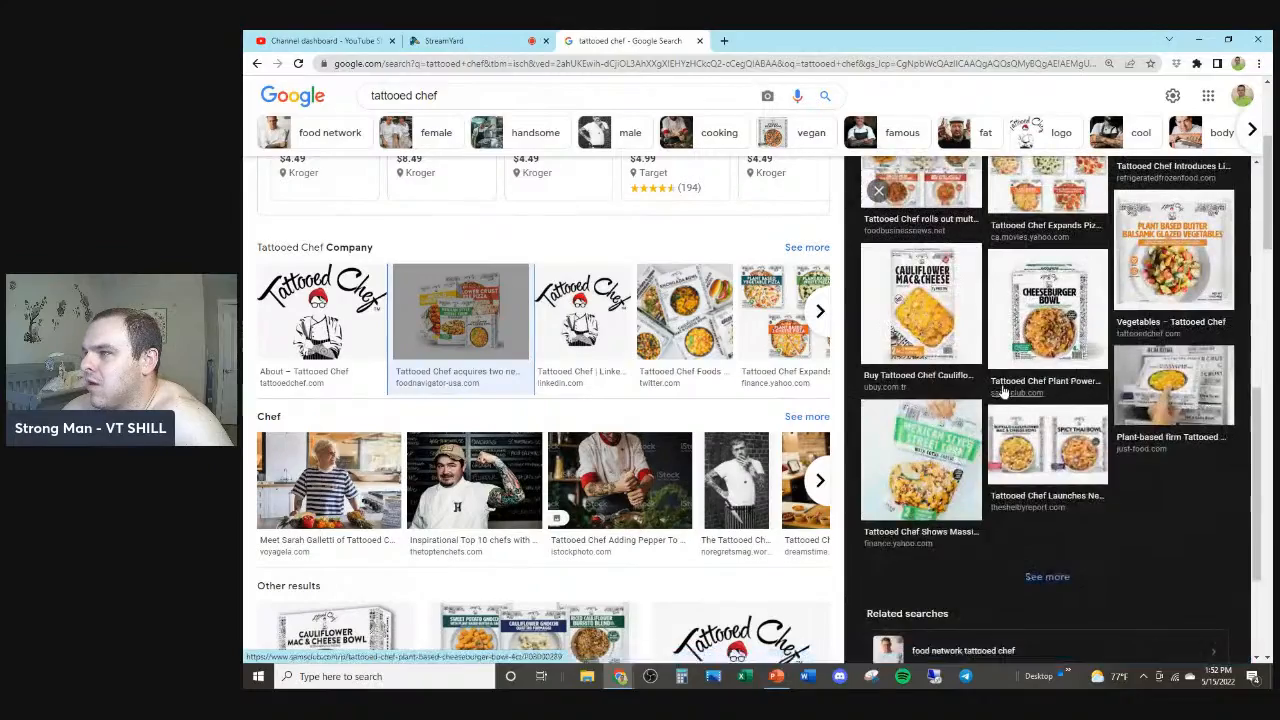
pyautogui.scroll(7, 1012, 397)
pyautogui.rightClick(1044, 302)
pyautogui.click(1100, 455)
pyautogui.hotkey('alt', 'Tab')
pyautogui.click(917, 366)
pyautogui.hotkey('ctrl', 'v')
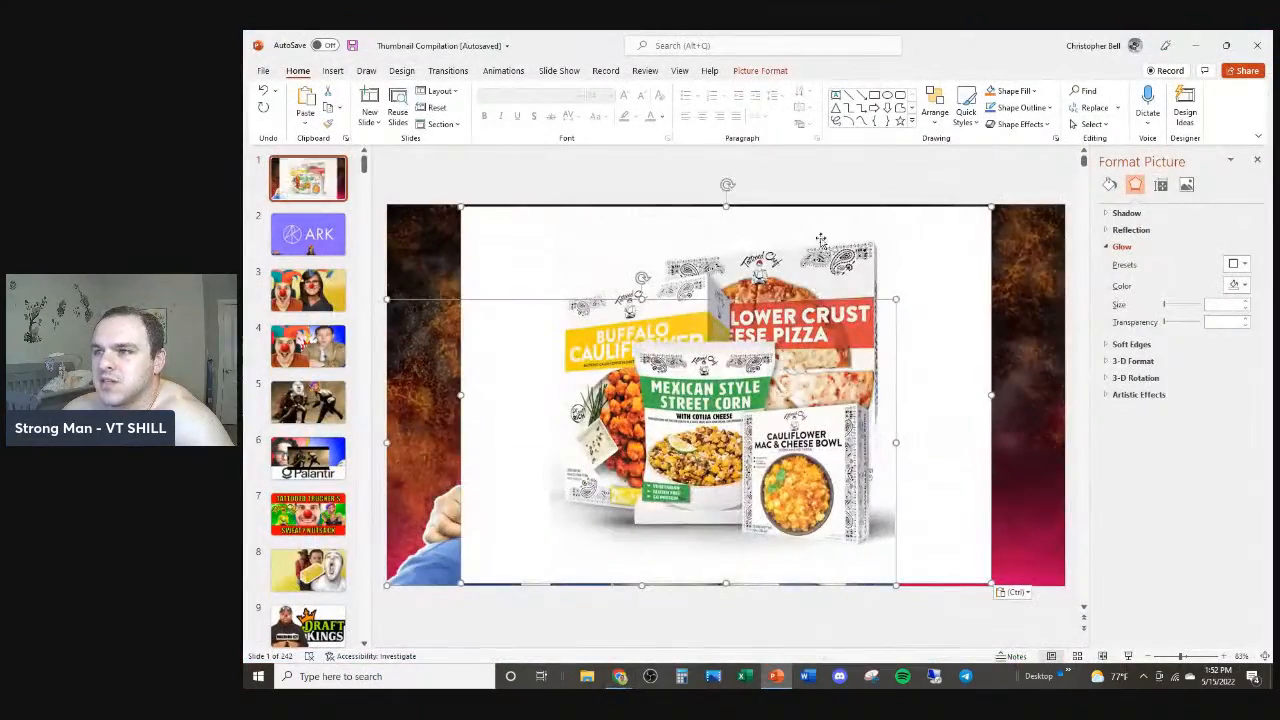
# Step: Start Remove Background on the pasted product image and mark the meal packages as areas to keep
pyautogui.doubleClick(716, 55)
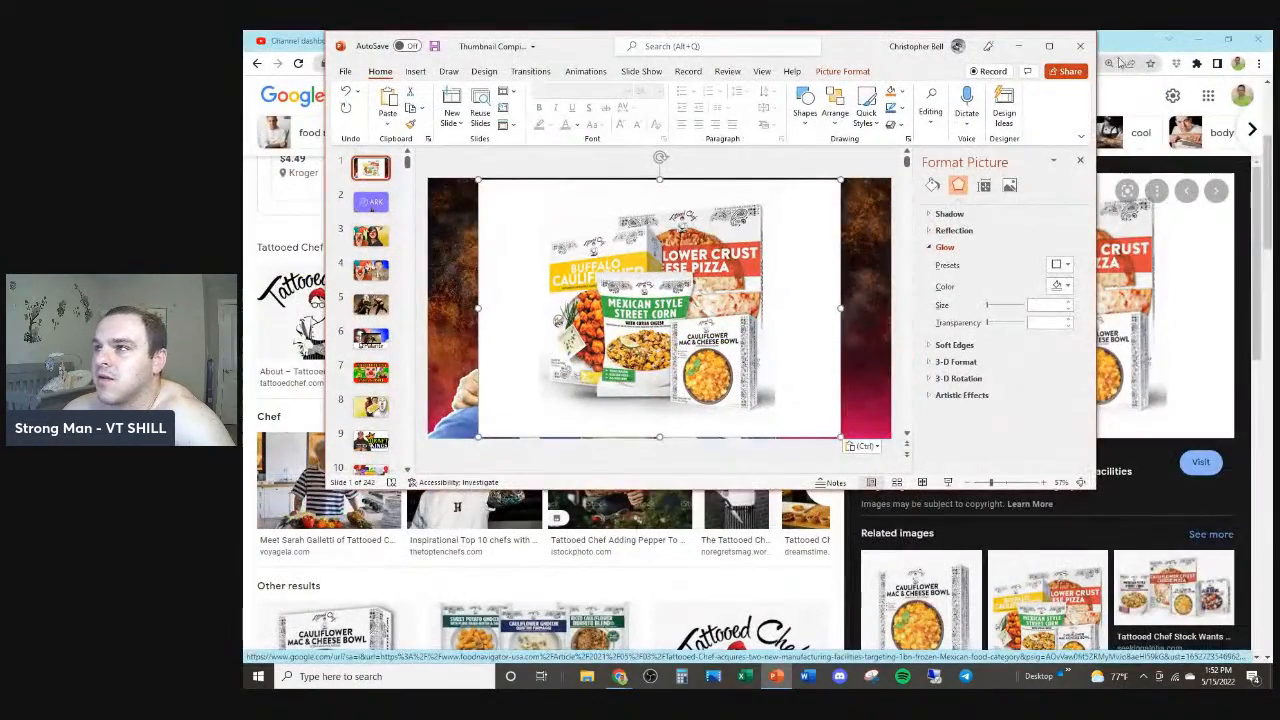
pyautogui.click(1049, 46)
pyautogui.click(753, 46)
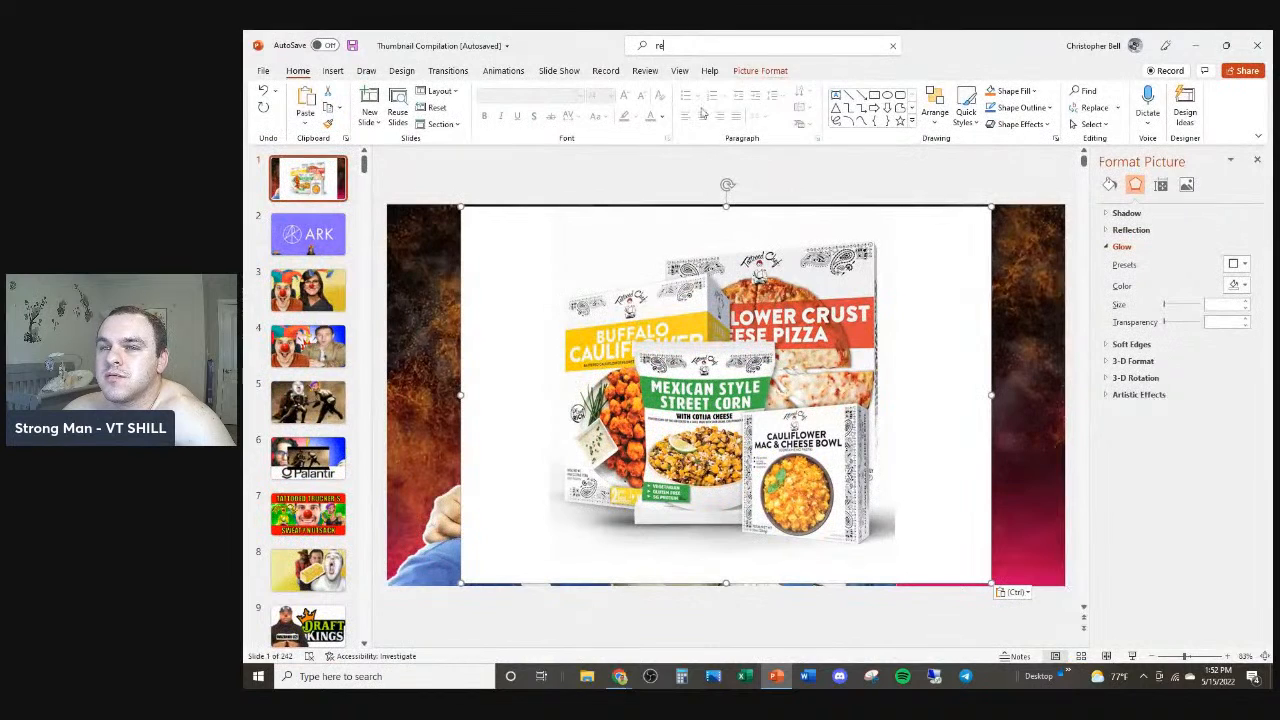
pyautogui.click(723, 130)
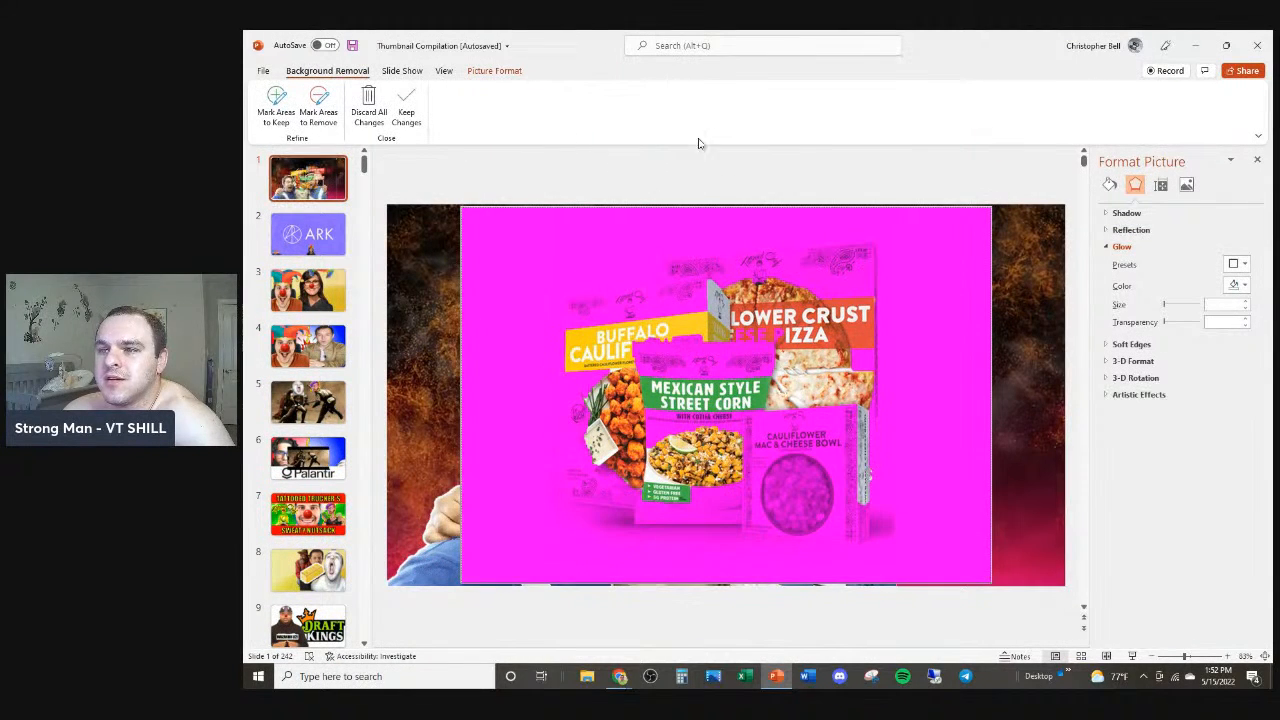
pyautogui.click(289, 116)
pyautogui.moveTo(681, 356)
pyautogui.mouseDown()
pyautogui.moveTo(681, 484)
pyautogui.moveTo(806, 486)
pyautogui.mouseUp()
pyautogui.moveTo(813, 442); pyautogui.dragTo(776, 488)
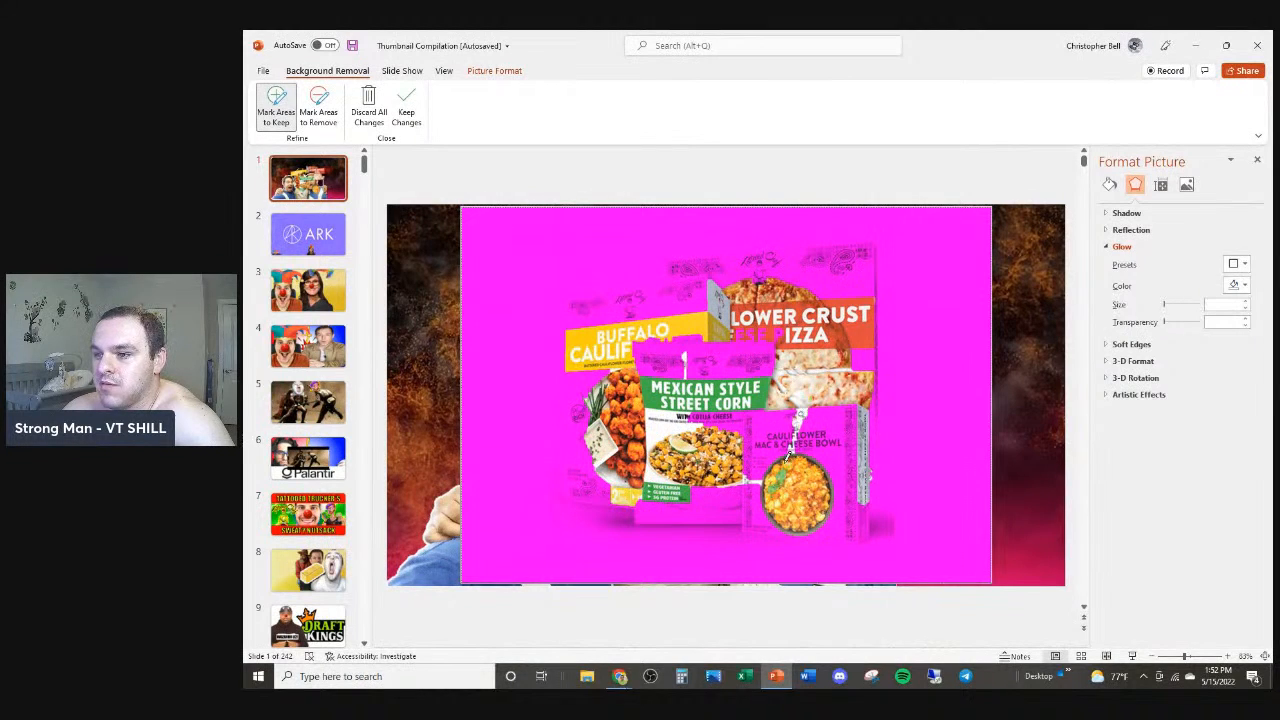
pyautogui.moveTo(850, 430)
pyautogui.mouseDown()
pyautogui.moveTo(820, 514)
pyautogui.moveTo(662, 488)
pyautogui.mouseUp()
pyautogui.moveTo(585, 500); pyautogui.dragTo(595, 369)
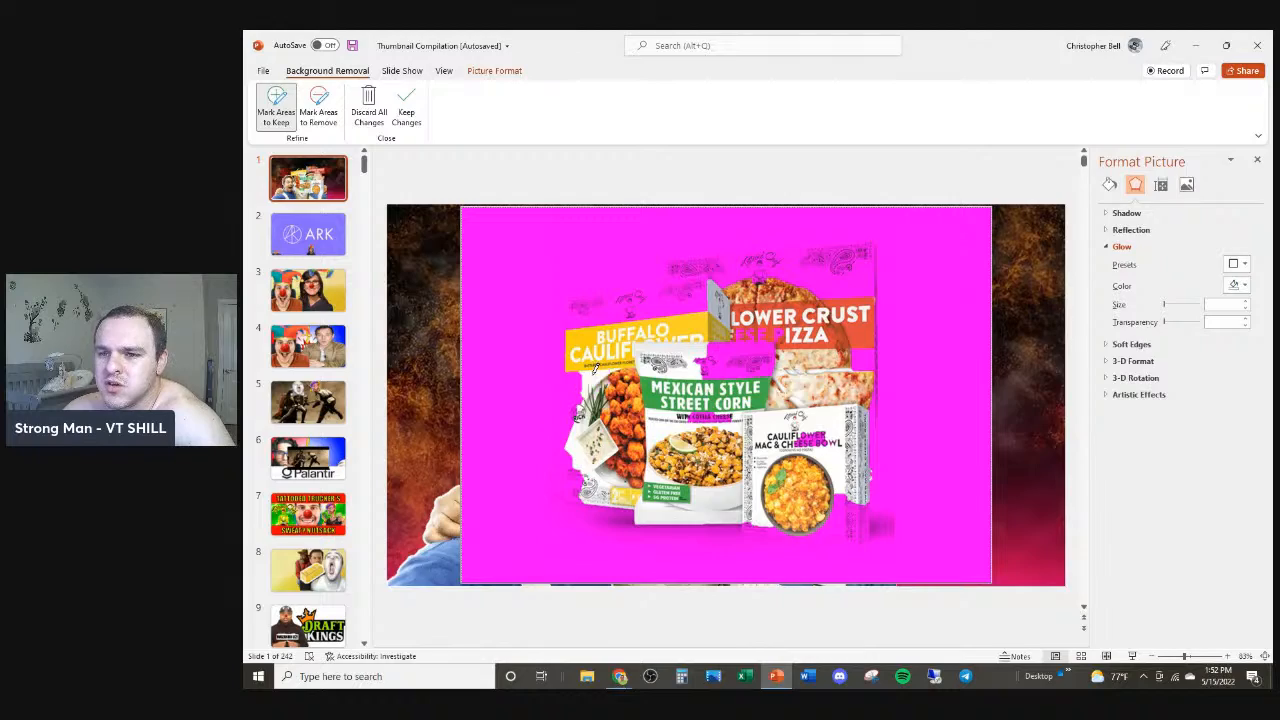
# Step: Search Google Images for "tattooed chef logo no background", preview the first logos, and return to the slide
pyautogui.hotkey('alt', 'Tab')
pyautogui.click(520, 88)
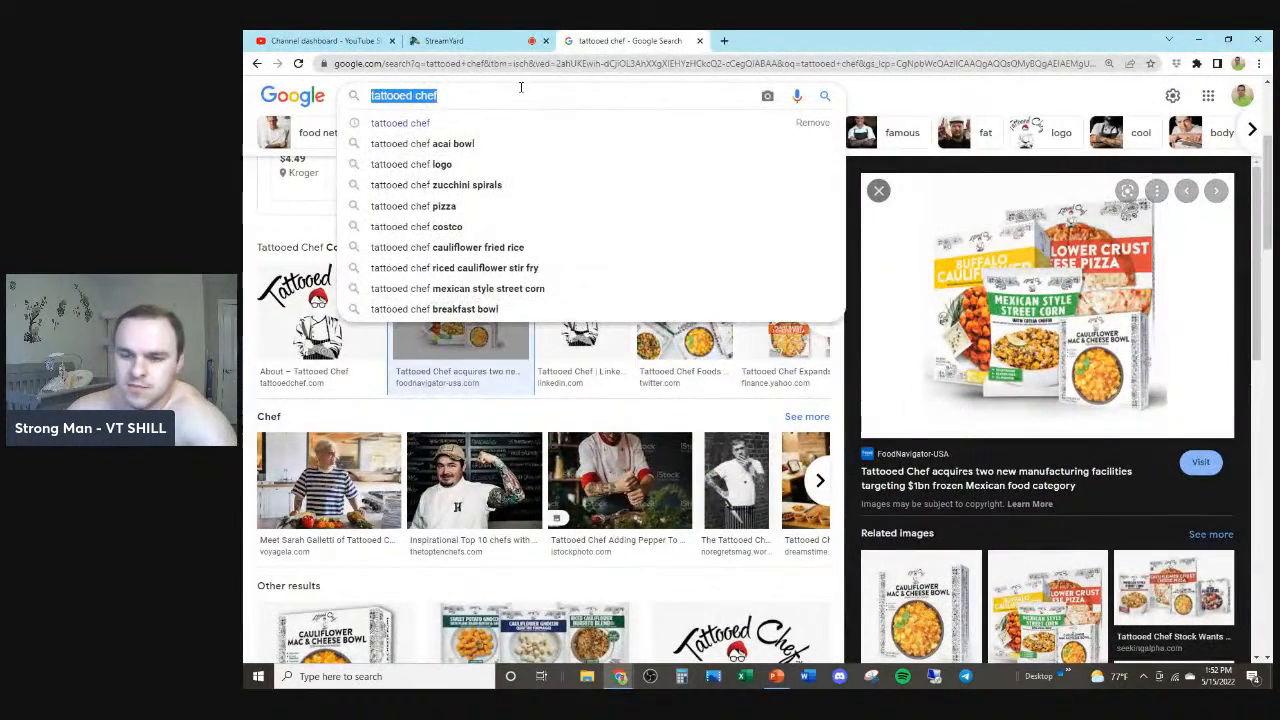
pyautogui.write('tattooed chef logo ')
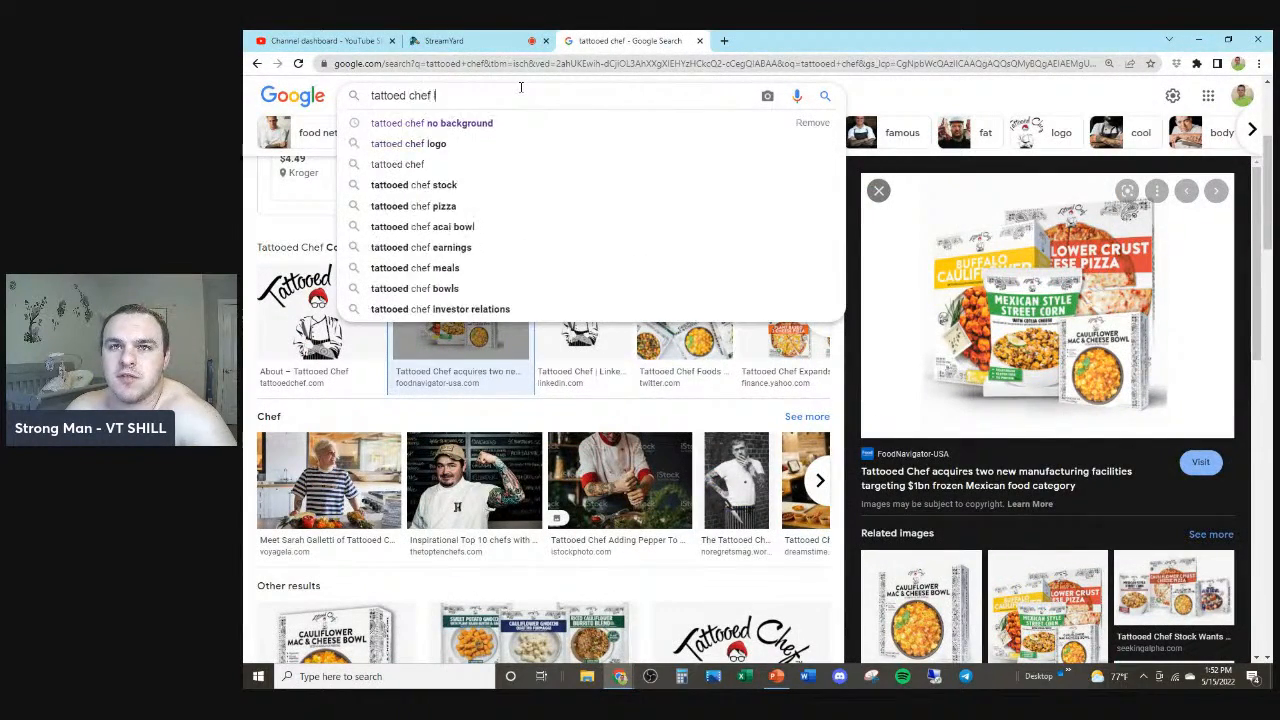
pyautogui.write('no background')
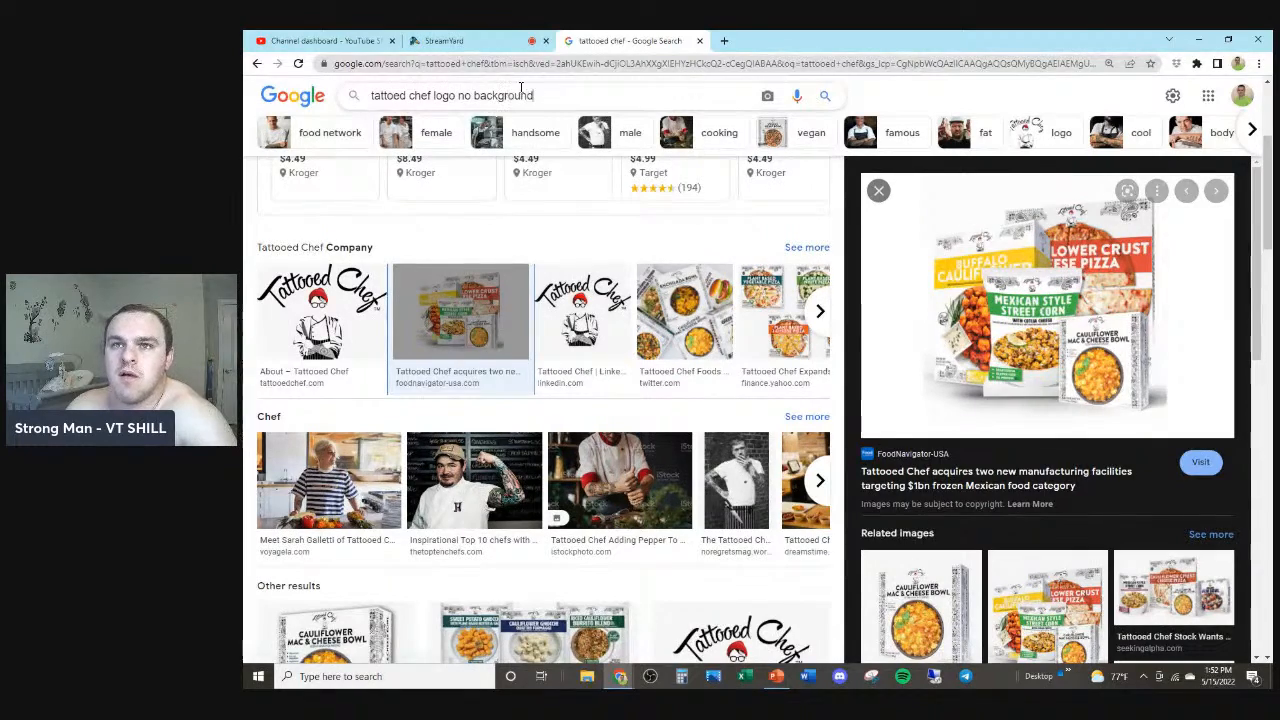
pyautogui.press('Return')
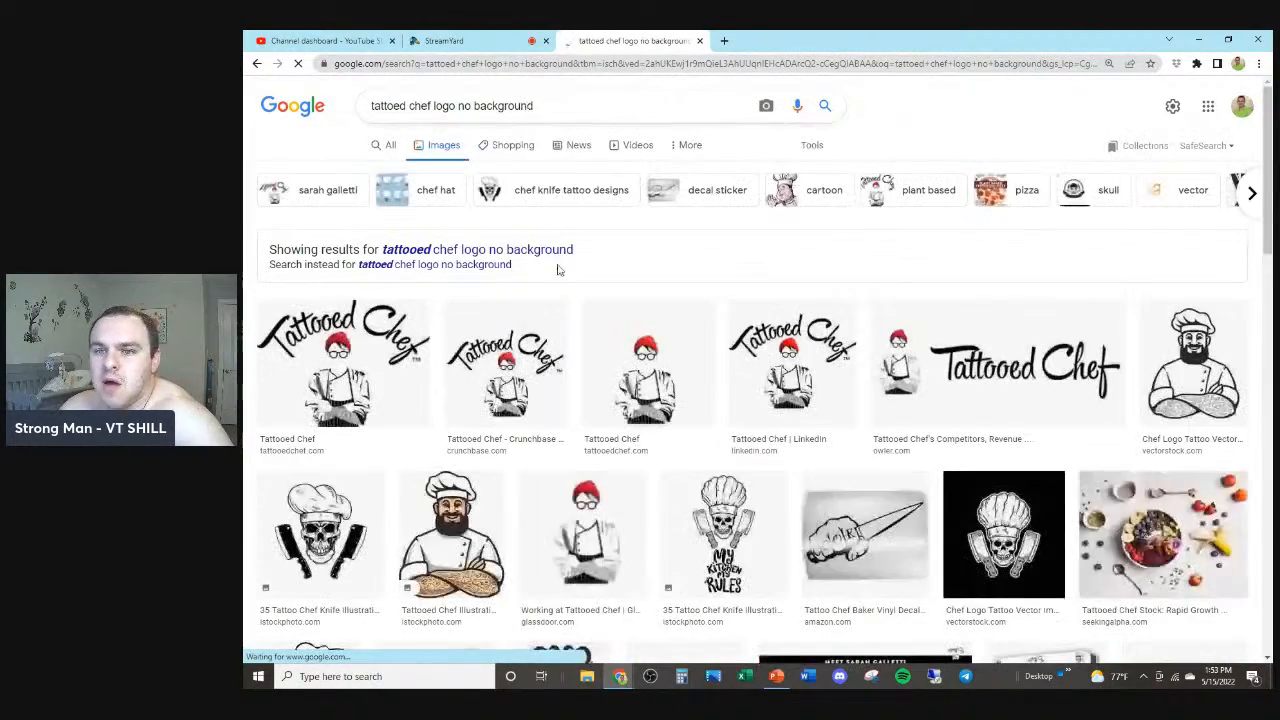
pyautogui.click(528, 440)
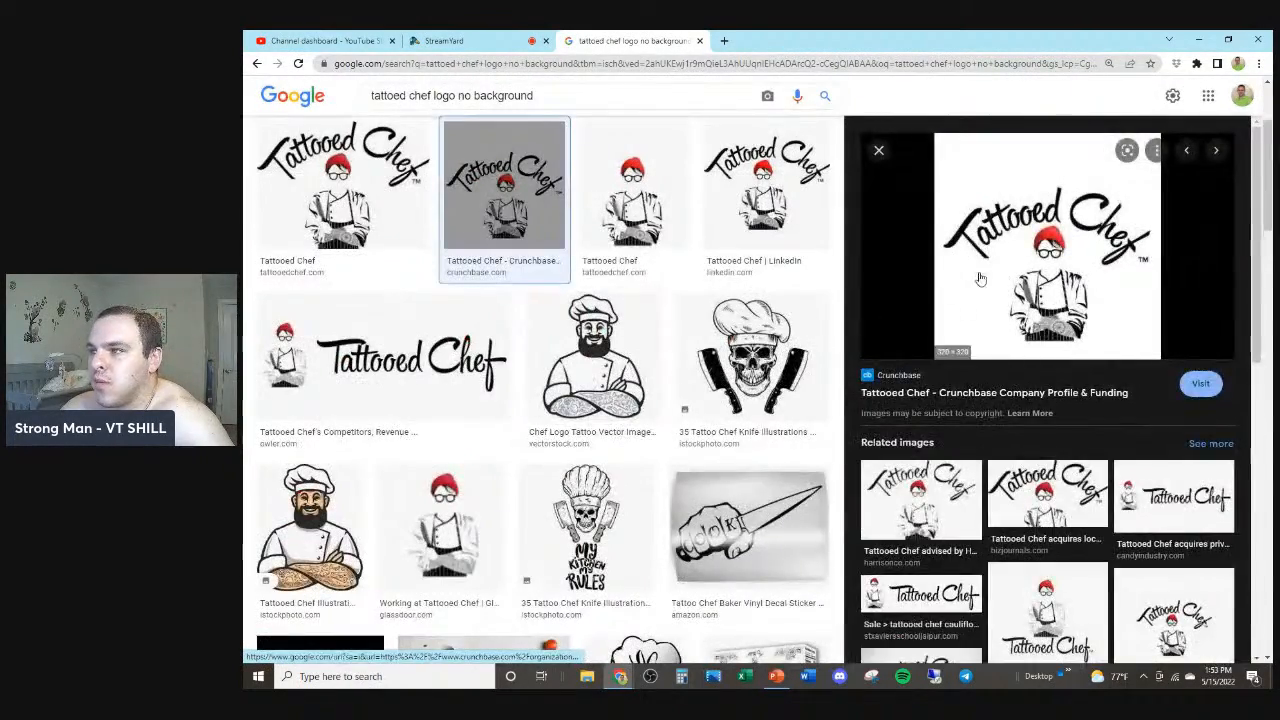
pyautogui.click(340, 190)
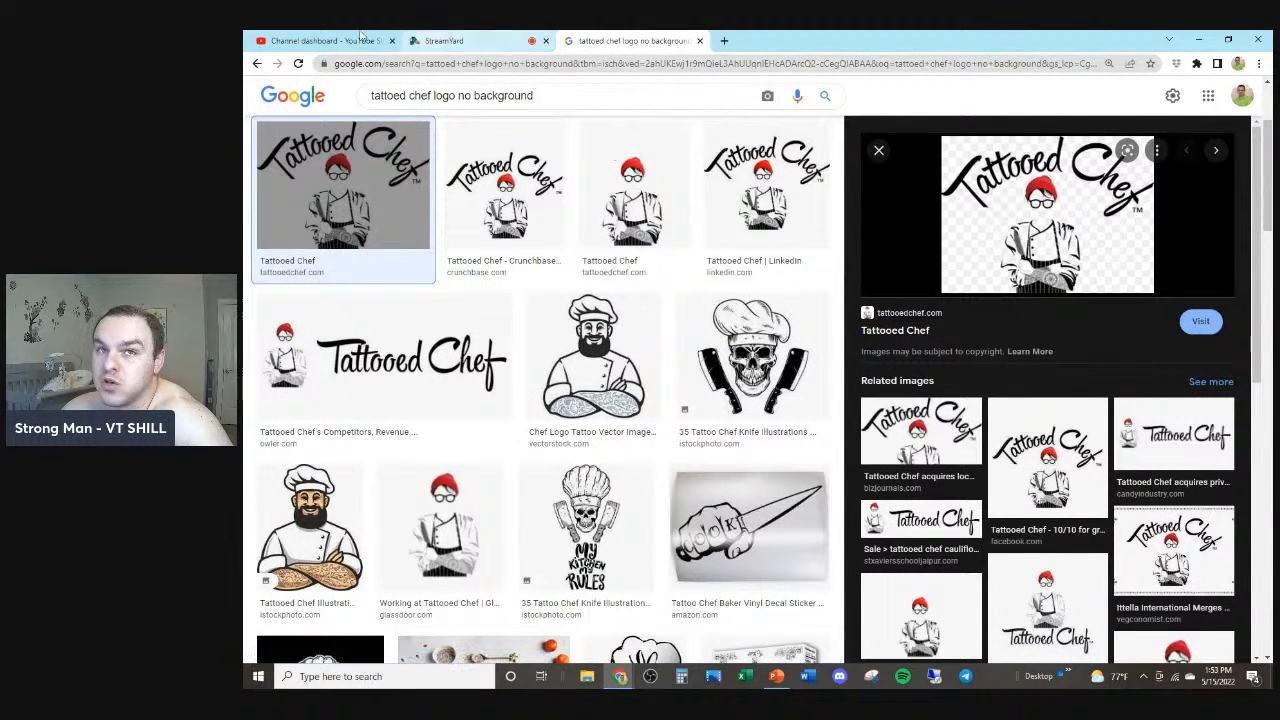
pyautogui.click(778, 677)
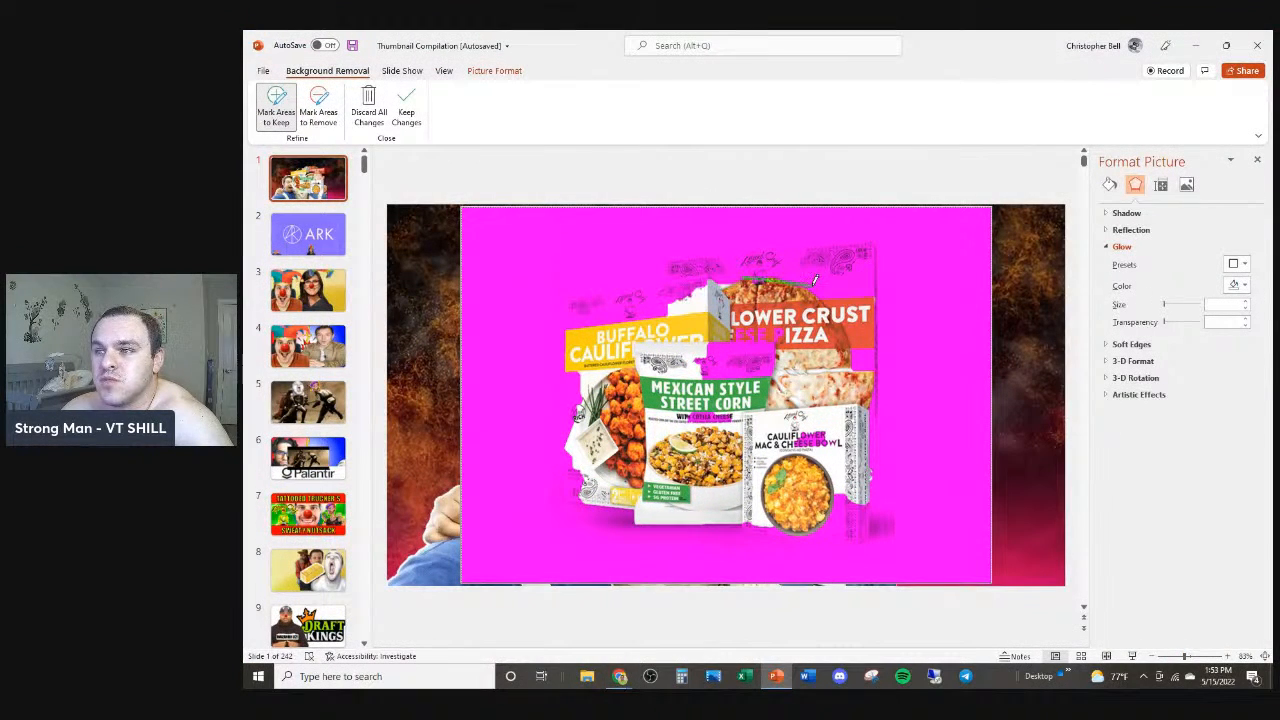
# Step: Mark more of the packaging along the top and right edges as areas to keep
pyautogui.moveTo(830, 336); pyautogui.dragTo(718, 358)
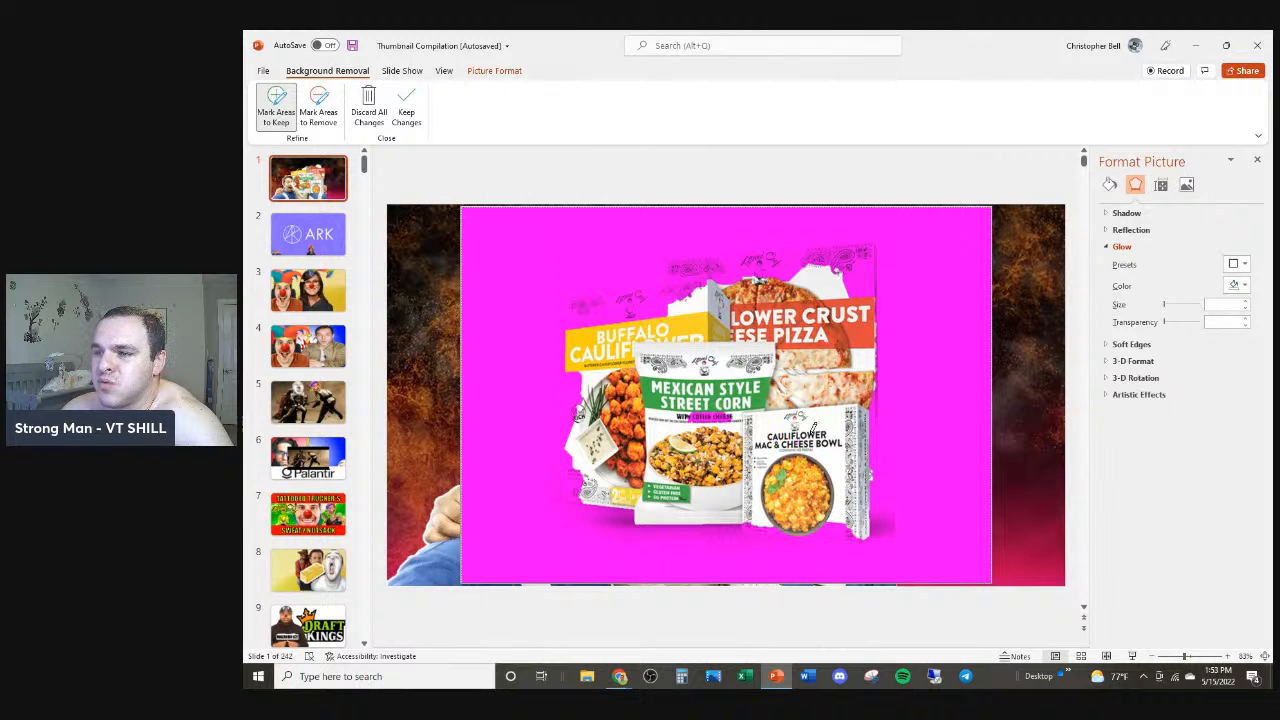
pyautogui.moveTo(612, 314); pyautogui.dragTo(866, 243)
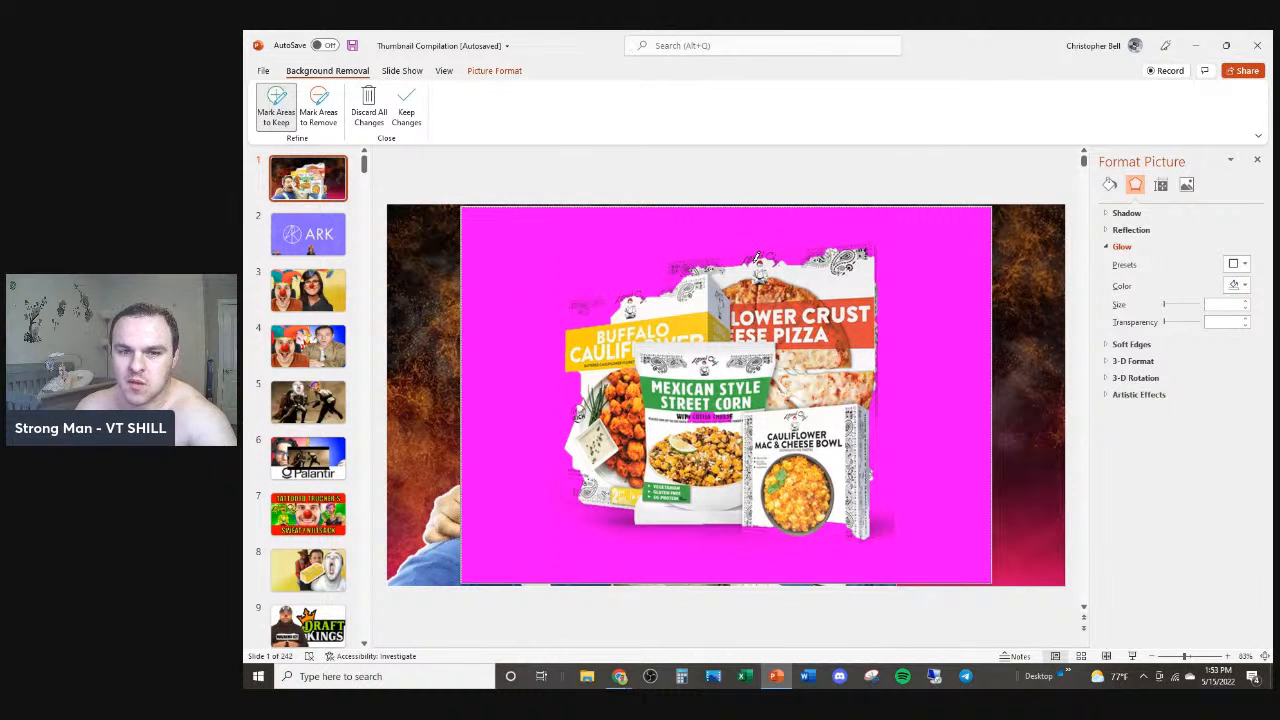
pyautogui.click(598, 307)
pyautogui.click(587, 310)
pyautogui.click(655, 289)
pyautogui.click(683, 267)
pyautogui.click(690, 257)
pyautogui.moveTo(733, 257); pyautogui.dragTo(875, 243)
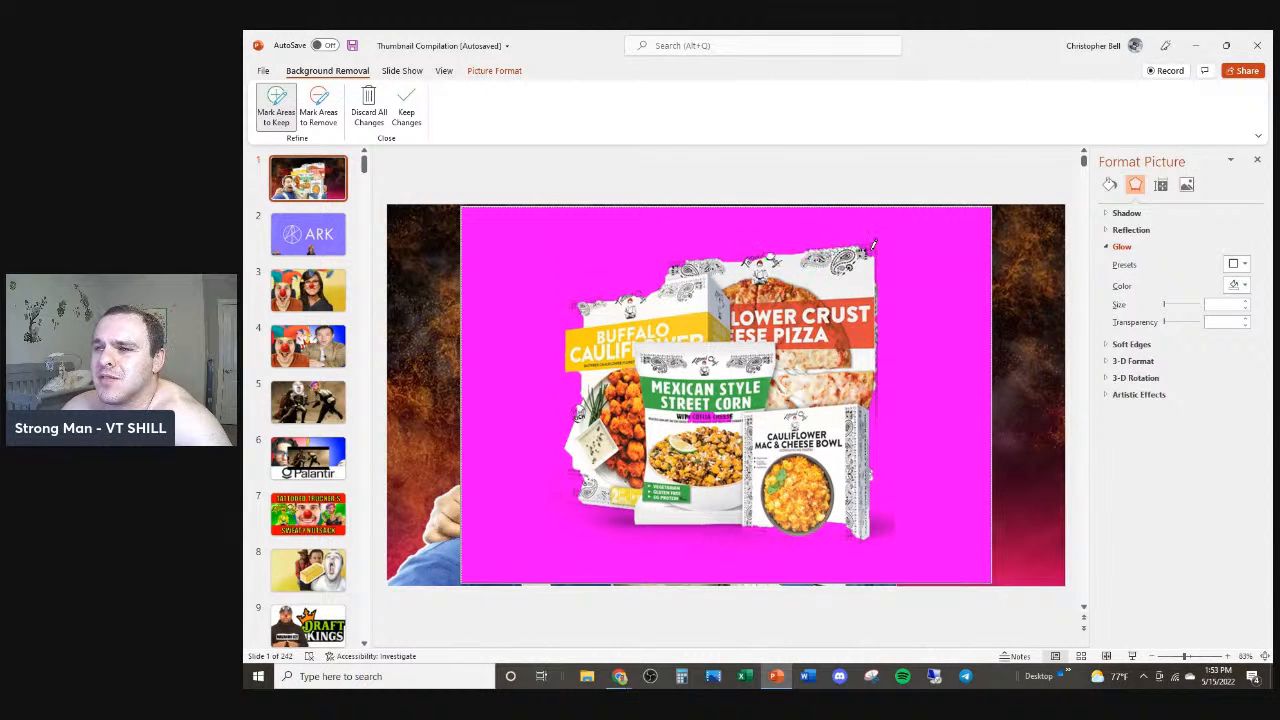
pyautogui.moveTo(867, 427); pyautogui.dragTo(859, 520)
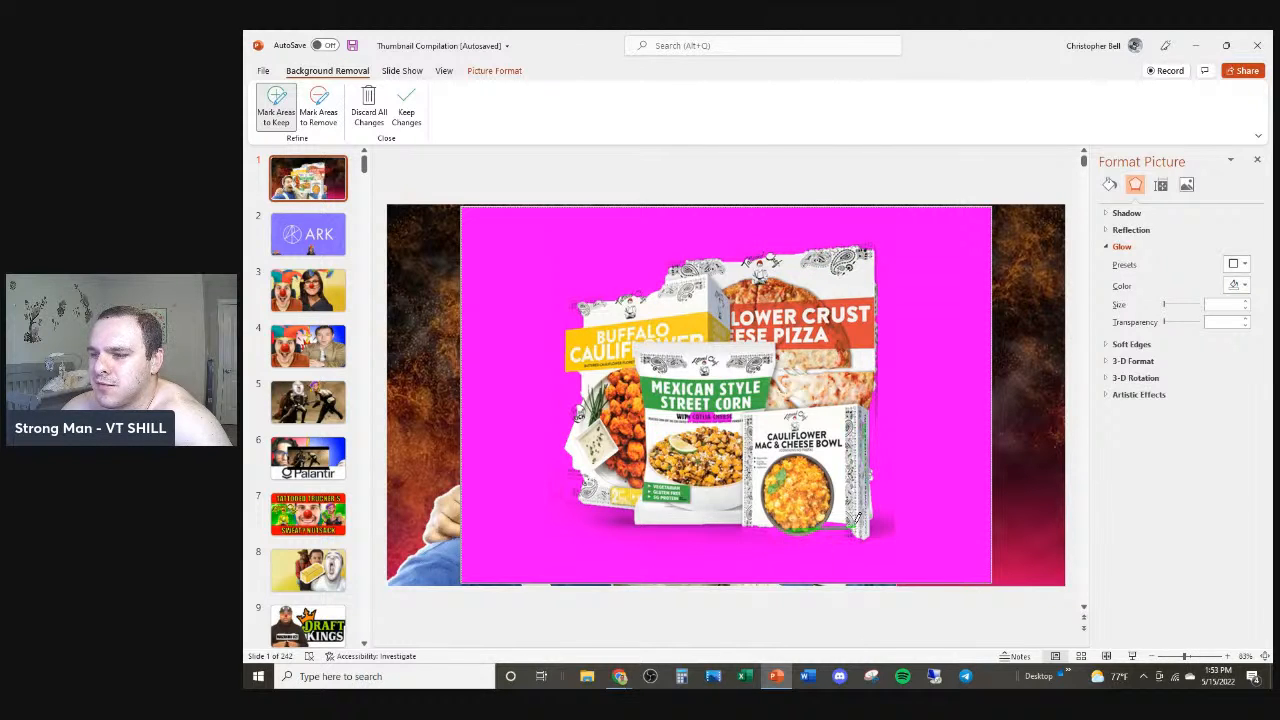
# Step: Mark the remaining packaging along the left and bottom edges as areas to keep
pyautogui.moveTo(590, 510)
pyautogui.mouseDown()
pyautogui.moveTo(632, 490)
pyautogui.moveTo(568, 503)
pyautogui.mouseUp()
pyautogui.moveTo(573, 371); pyautogui.dragTo(579, 446)
pyautogui.moveTo(576, 308)
pyautogui.mouseDown()
pyautogui.moveTo(560, 434)
pyautogui.moveTo(589, 493)
pyautogui.mouseUp()
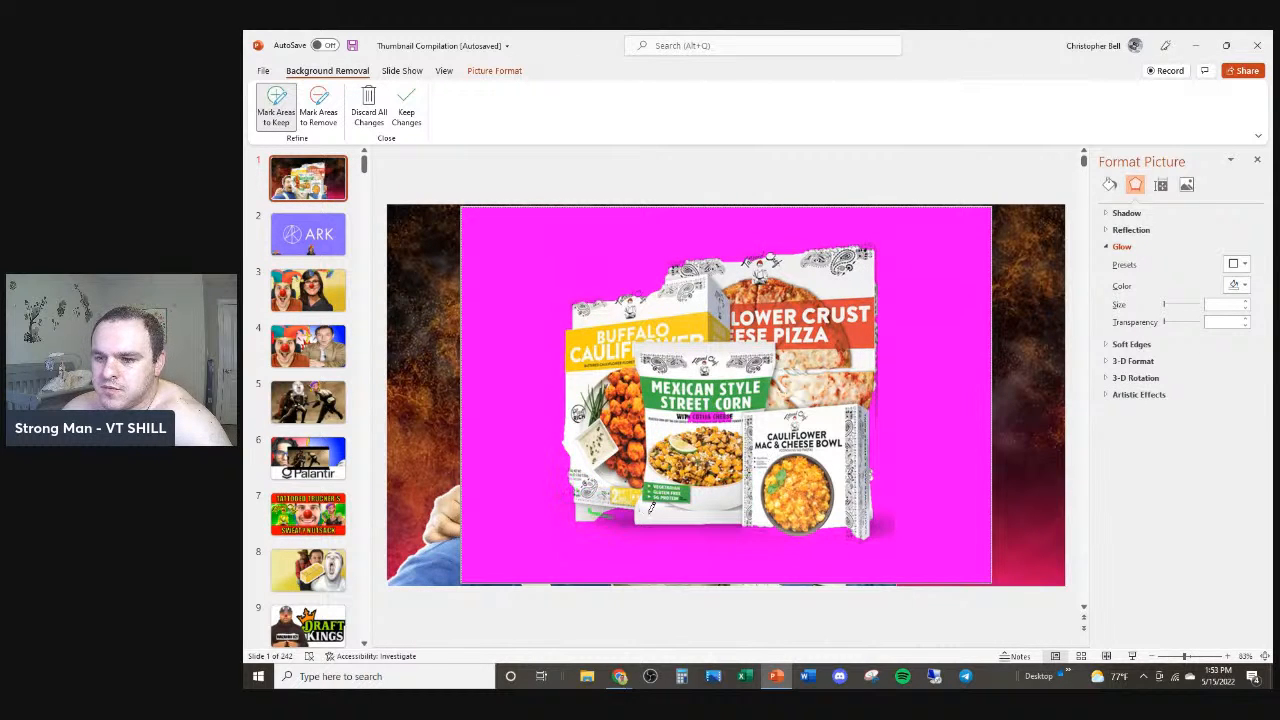
pyautogui.moveTo(891, 291)
pyautogui.mouseDown()
pyautogui.moveTo(884, 455)
pyautogui.moveTo(868, 487)
pyautogui.mouseUp()
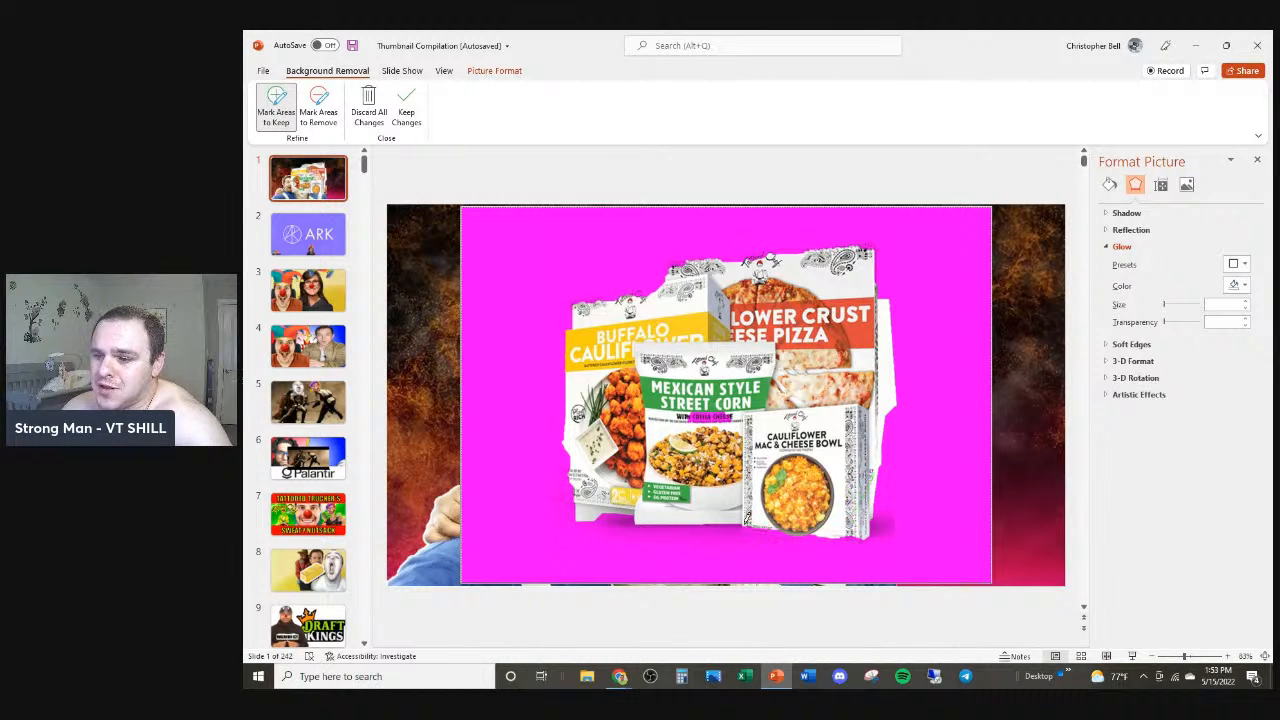
pyautogui.moveTo(740, 503); pyautogui.dragTo(708, 412)
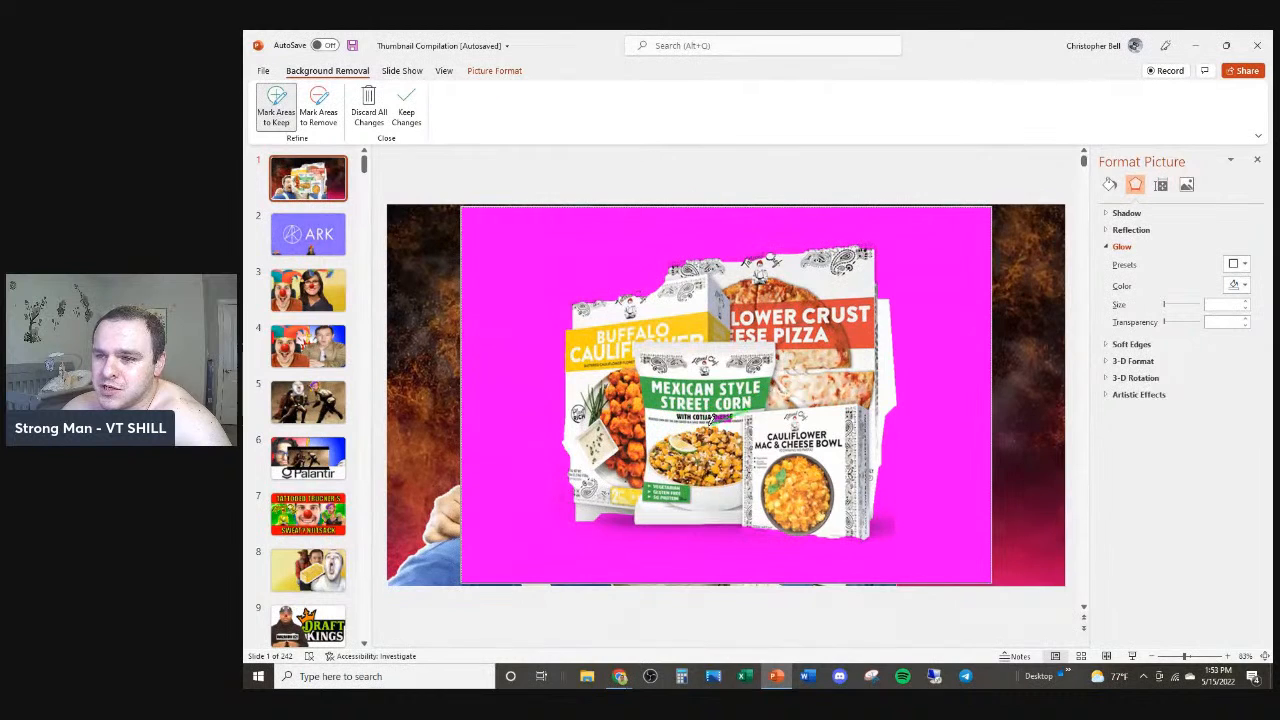
pyautogui.moveTo(627, 283); pyautogui.dragTo(605, 280)
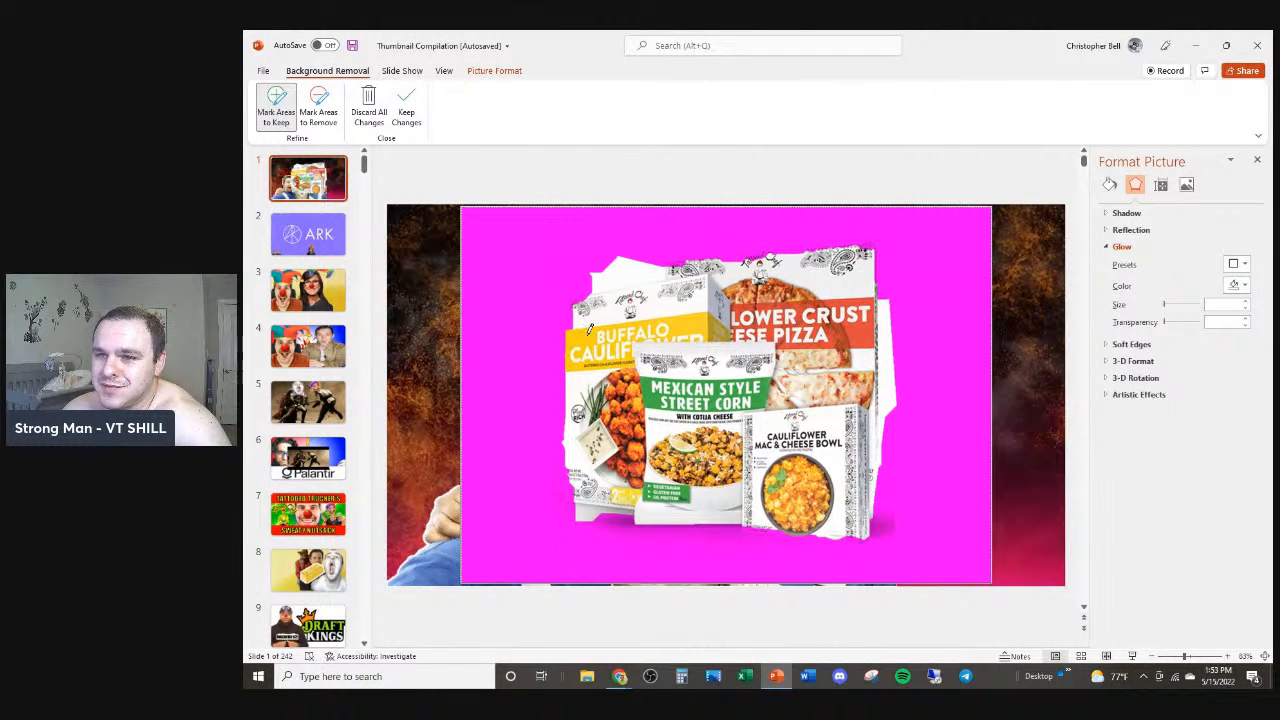
pyautogui.moveTo(563, 418); pyautogui.dragTo(581, 470)
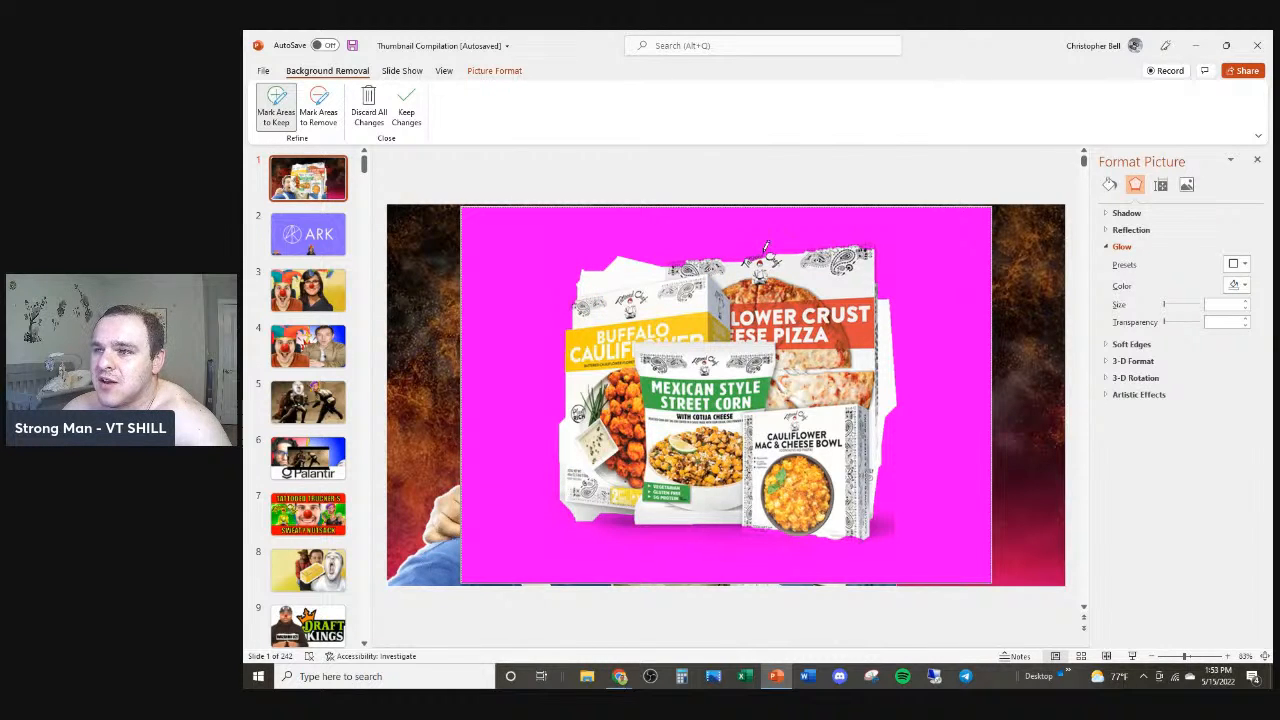
pyautogui.moveTo(706, 256)
pyautogui.mouseDown()
pyautogui.moveTo(858, 241)
pyautogui.moveTo(664, 258)
pyautogui.mouseUp()
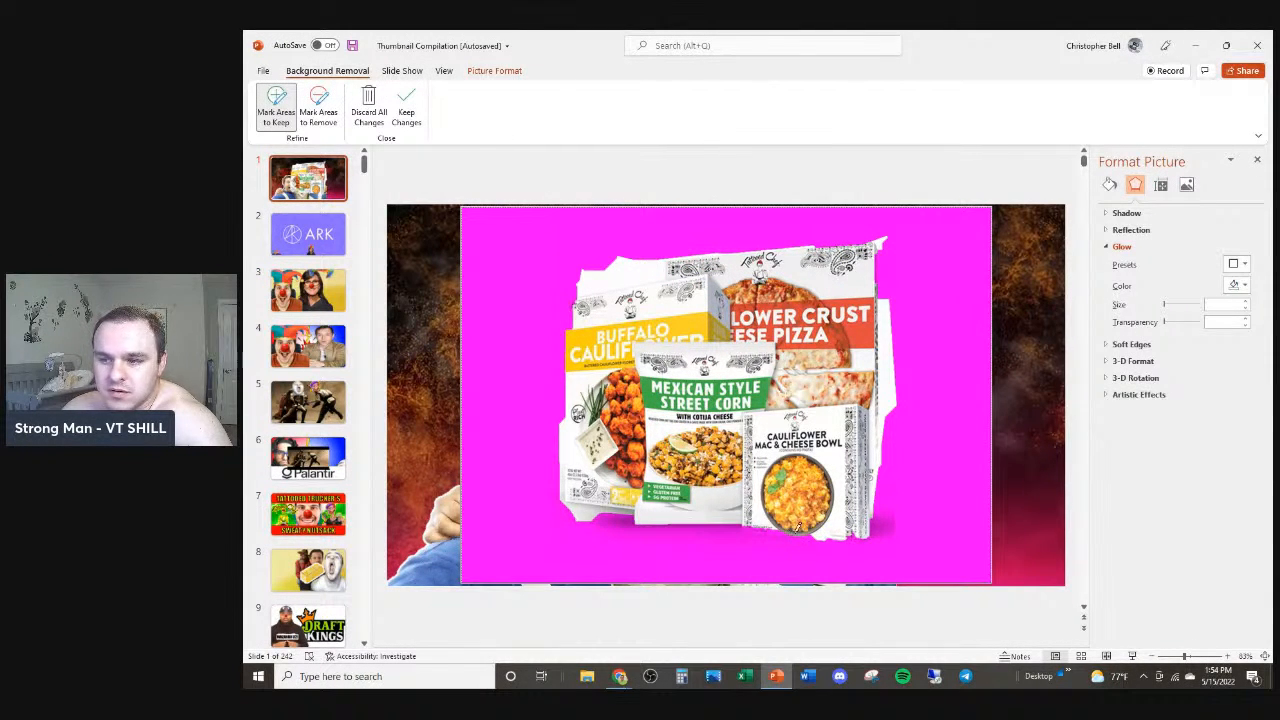
pyautogui.moveTo(748, 518); pyautogui.dragTo(797, 522)
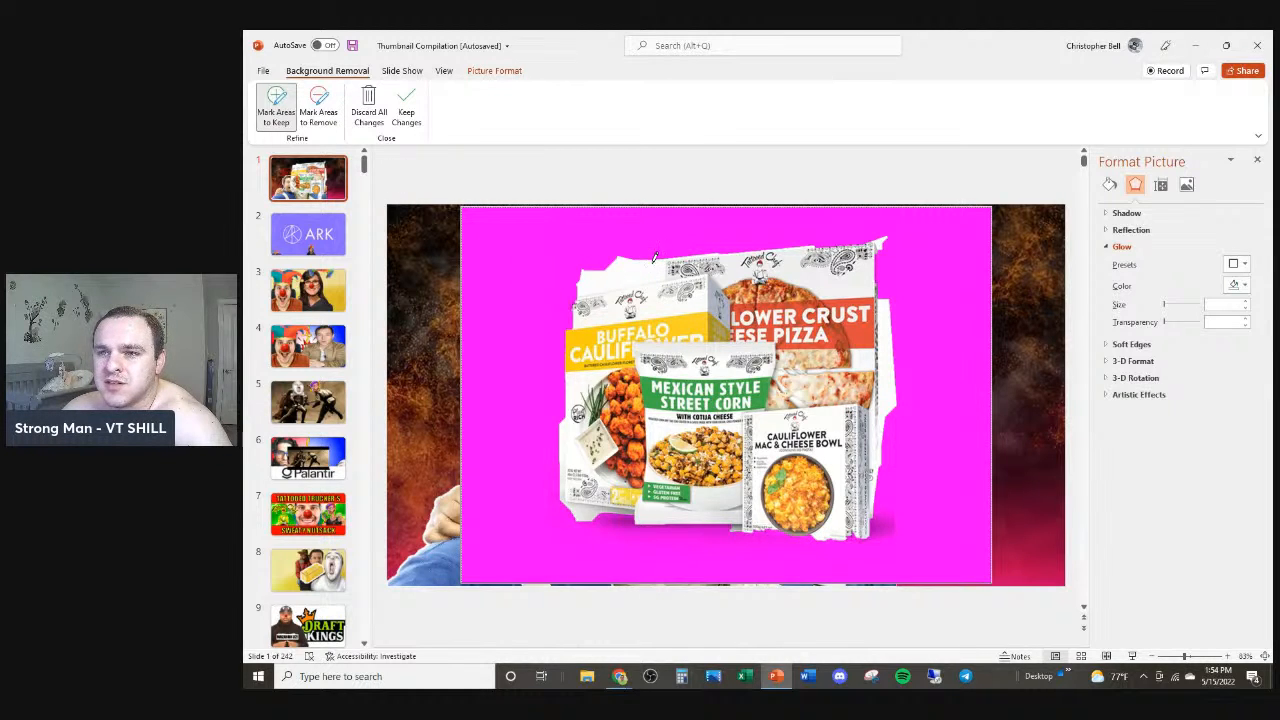
# Step: Mark the stray background at the top-left of the packages for removal and keep the changes
pyautogui.click(318, 100)
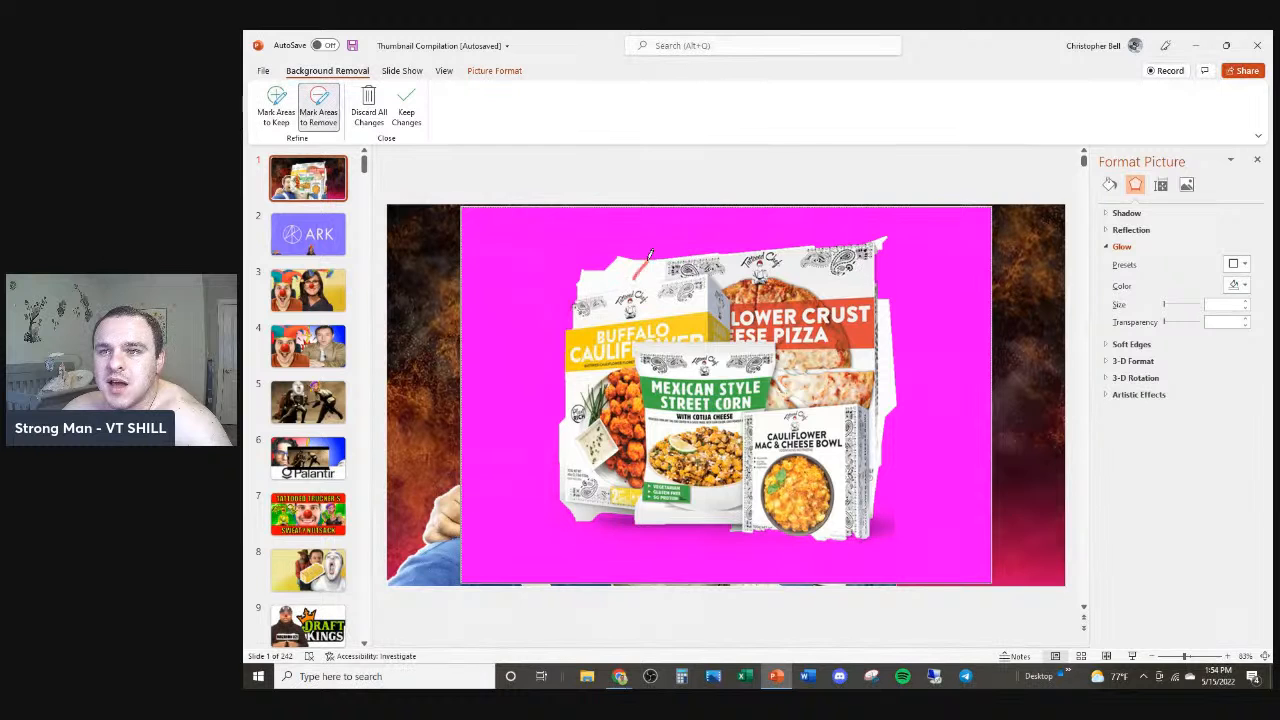
pyautogui.moveTo(617, 284); pyautogui.dragTo(553, 278)
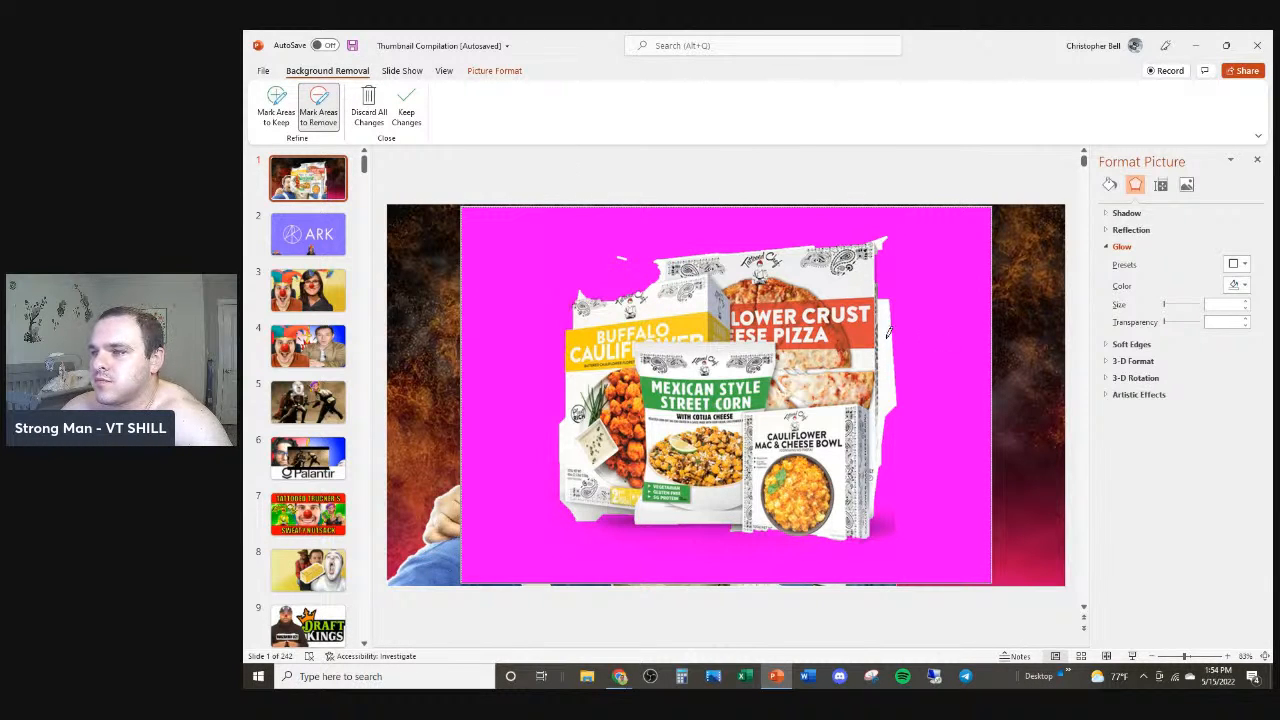
pyautogui.click(400, 112)
# Step: Shrink the cut-out product image and move it into the slide's upper-right corner
pyautogui.moveTo(752, 313); pyautogui.dragTo(859, 332)
pyautogui.moveTo(566, 229); pyautogui.dragTo(834, 420)
pyautogui.moveTo(972, 515); pyautogui.dragTo(955, 345)
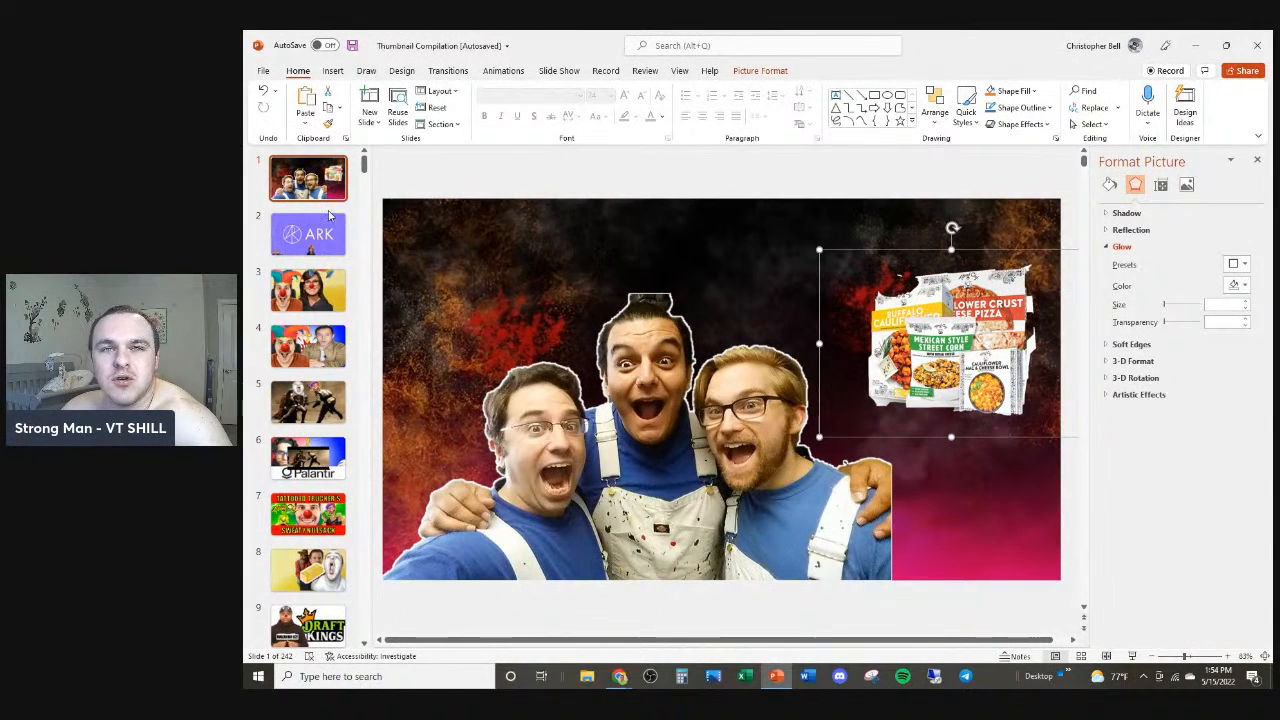
# Step: Leaf through slides 3 to 7 of the thumbnail deck
pyautogui.click(337, 290)
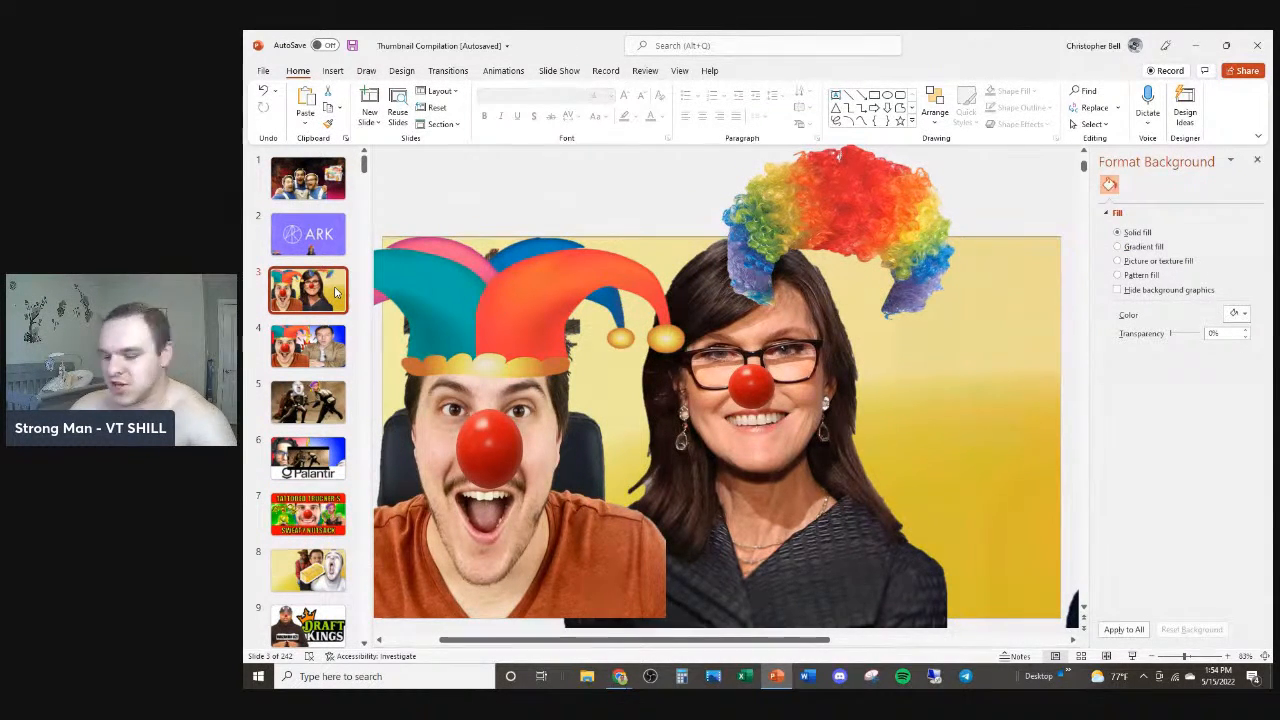
pyautogui.press('Down')
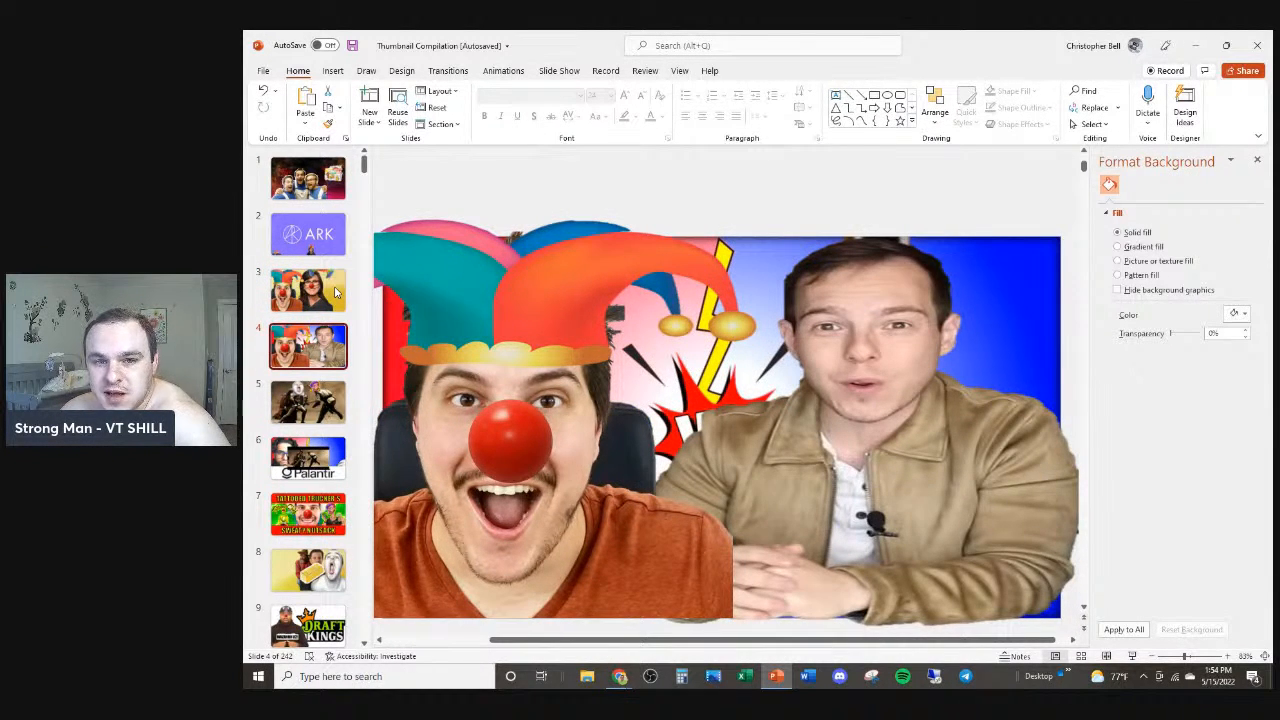
pyautogui.press('Down')
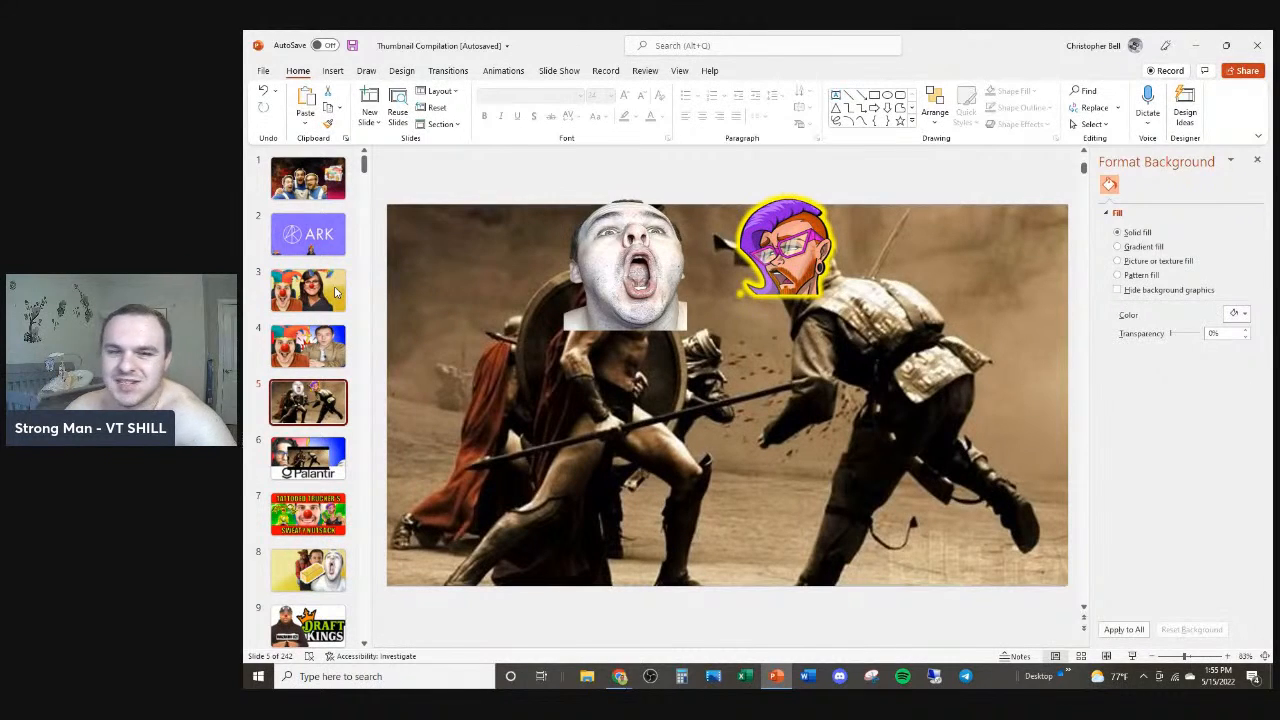
pyautogui.press('Down')
pyautogui.press('Down')
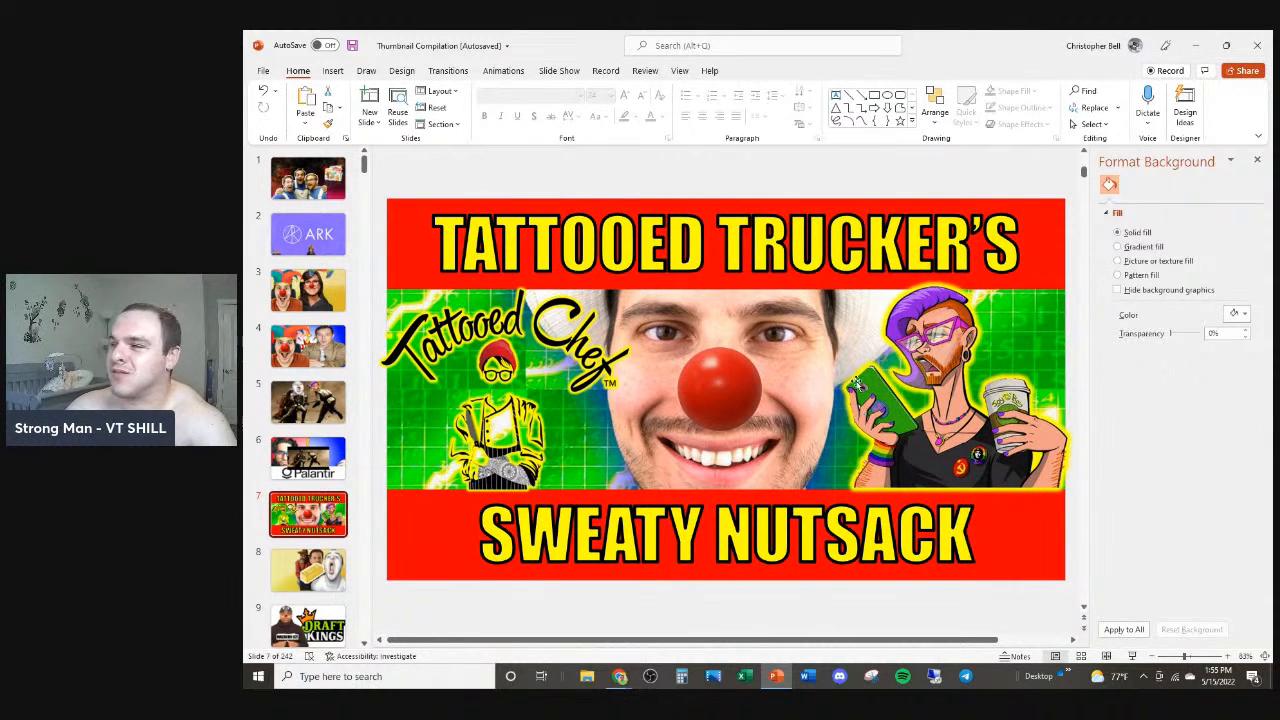
# Step: Enlarge the tattooed character illustration on slide 7 so it overlaps the title banner
pyautogui.click(710, 303)
pyautogui.moveTo(745, 278); pyautogui.dragTo(490, 180)
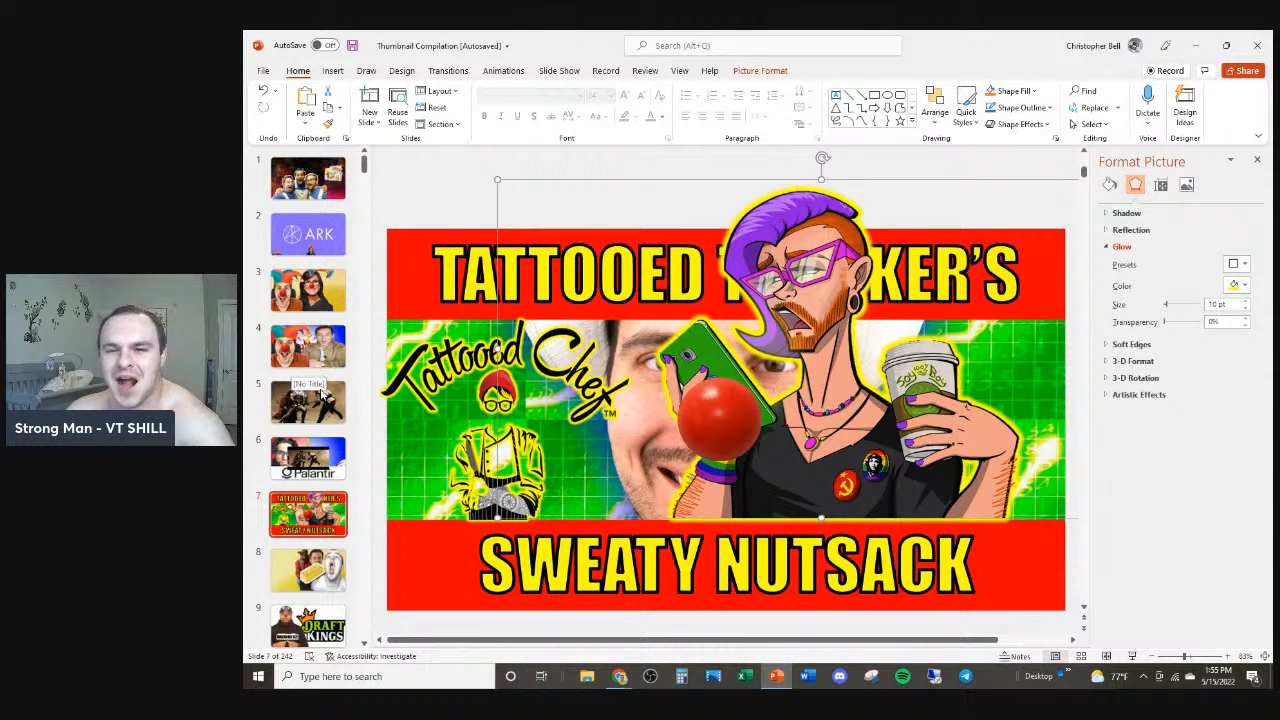
pyautogui.click(305, 484)
# Step: Scroll through the slide list and inspect the thumbnails on slides 234 and 235
pyautogui.scroll(-5, 320, 400)
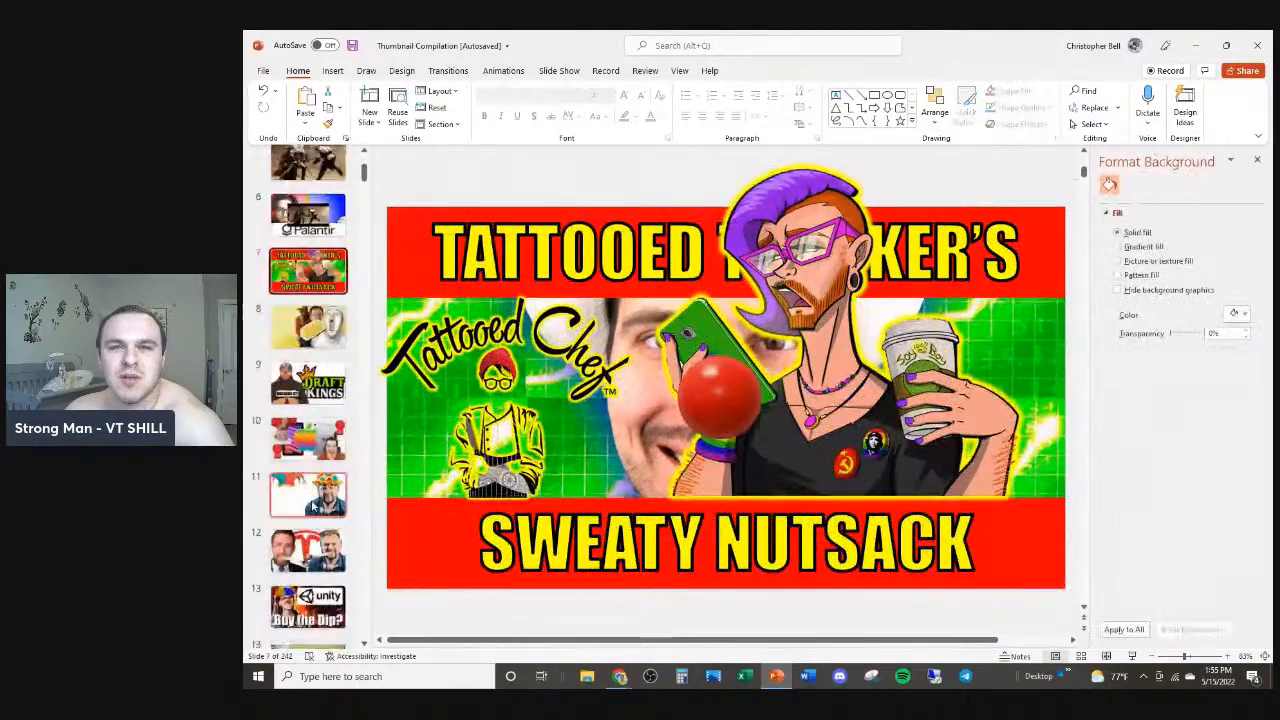
pyautogui.moveTo(365, 210); pyautogui.dragTo(387, 597)
pyautogui.scroll(-10, 350, 584)
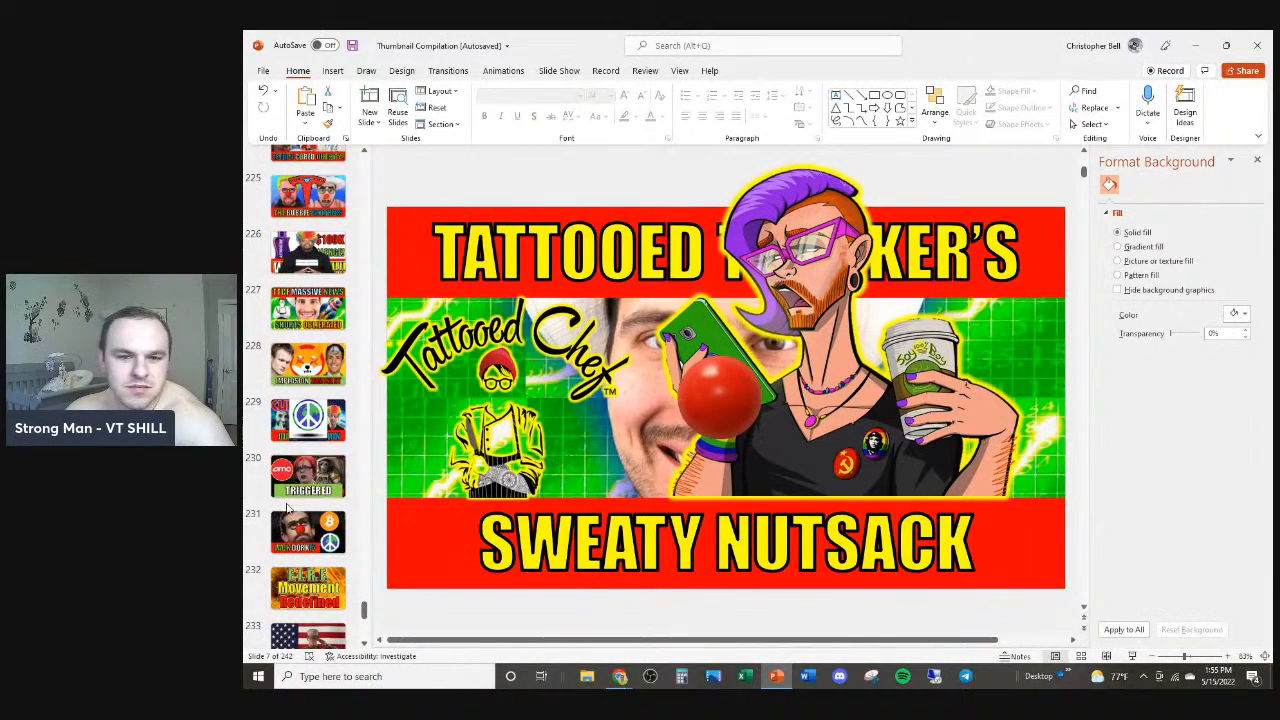
pyautogui.scroll(-2, 290, 510)
pyautogui.scroll(-3, 290, 520)
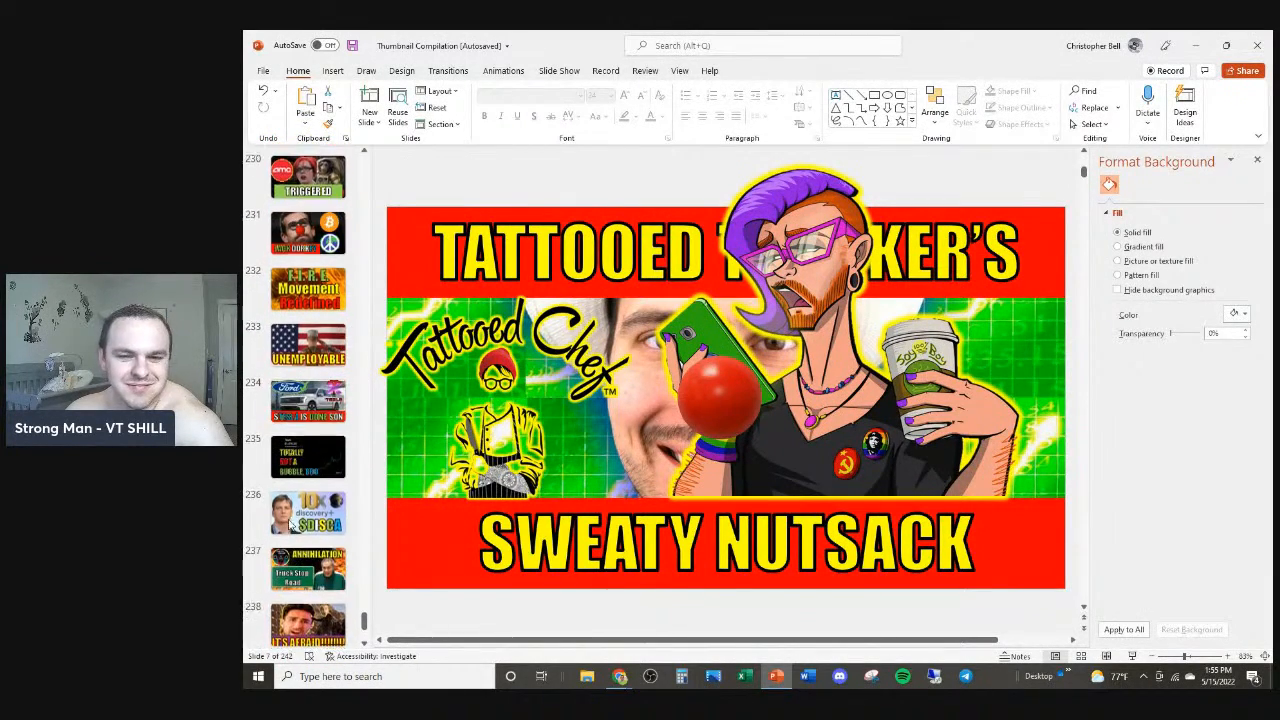
pyautogui.click(326, 410)
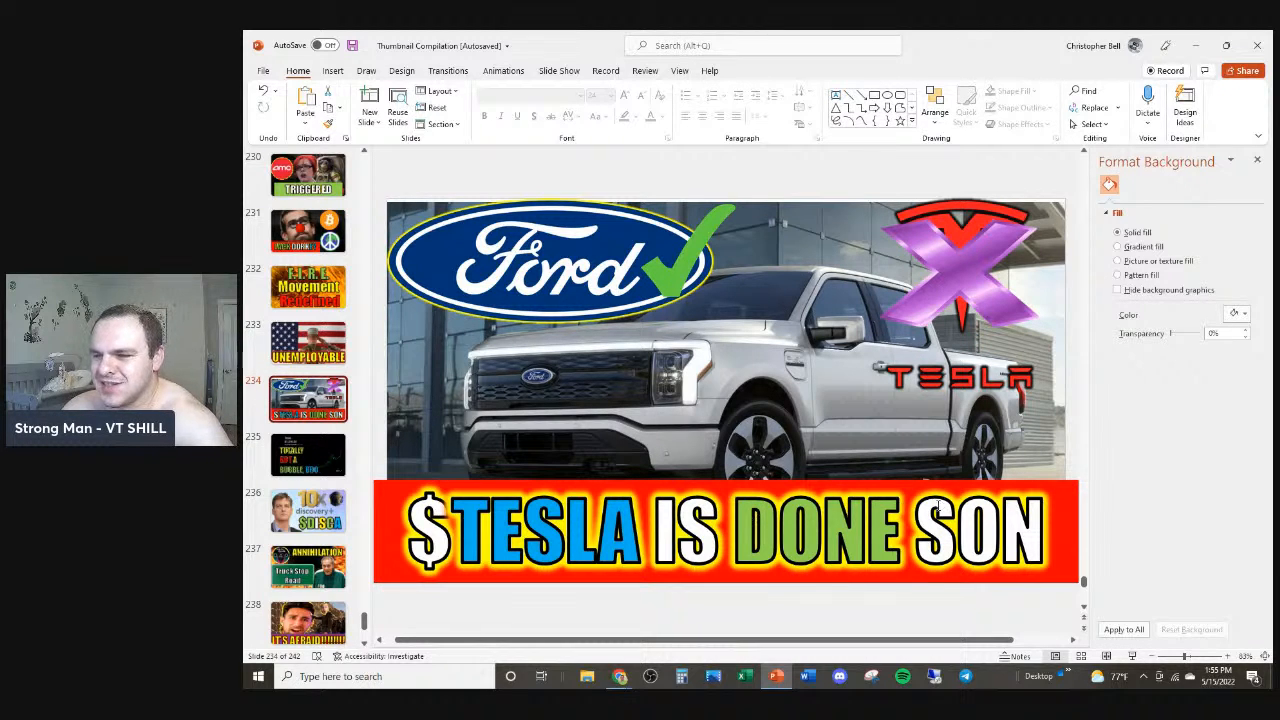
pyautogui.click(735, 537)
pyautogui.click(783, 469)
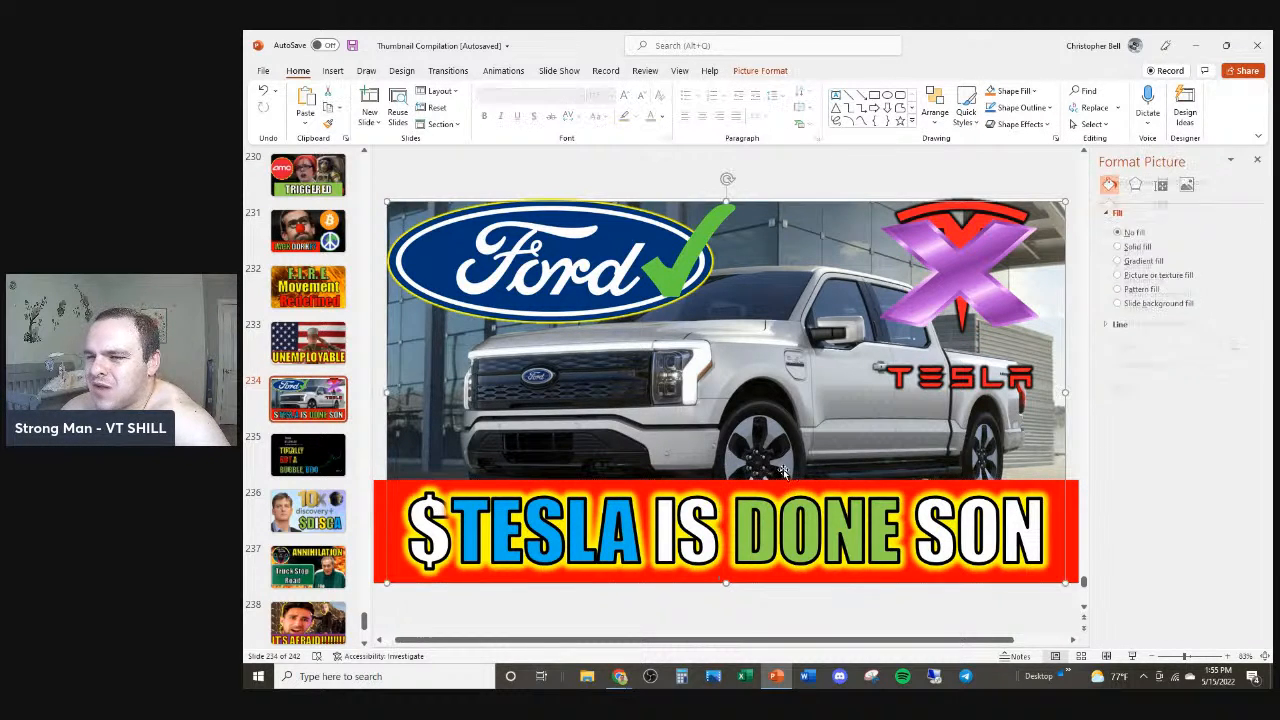
pyautogui.click(772, 481)
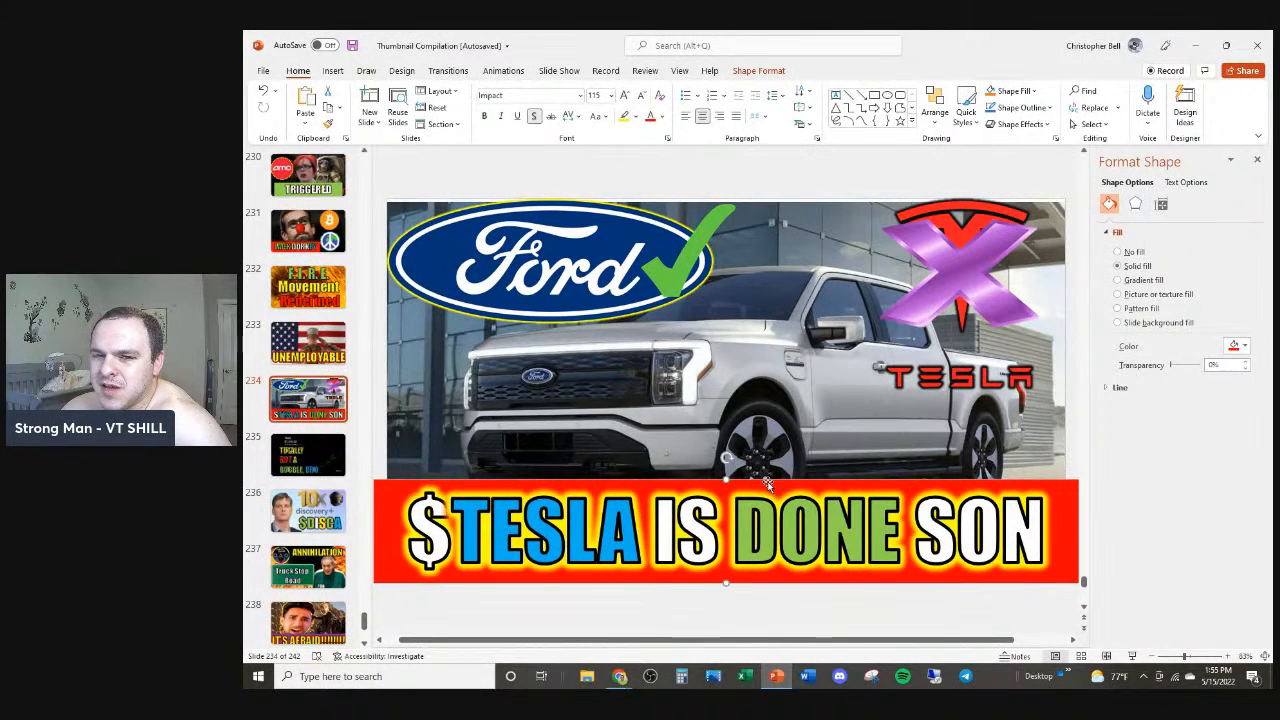
pyautogui.click(341, 457)
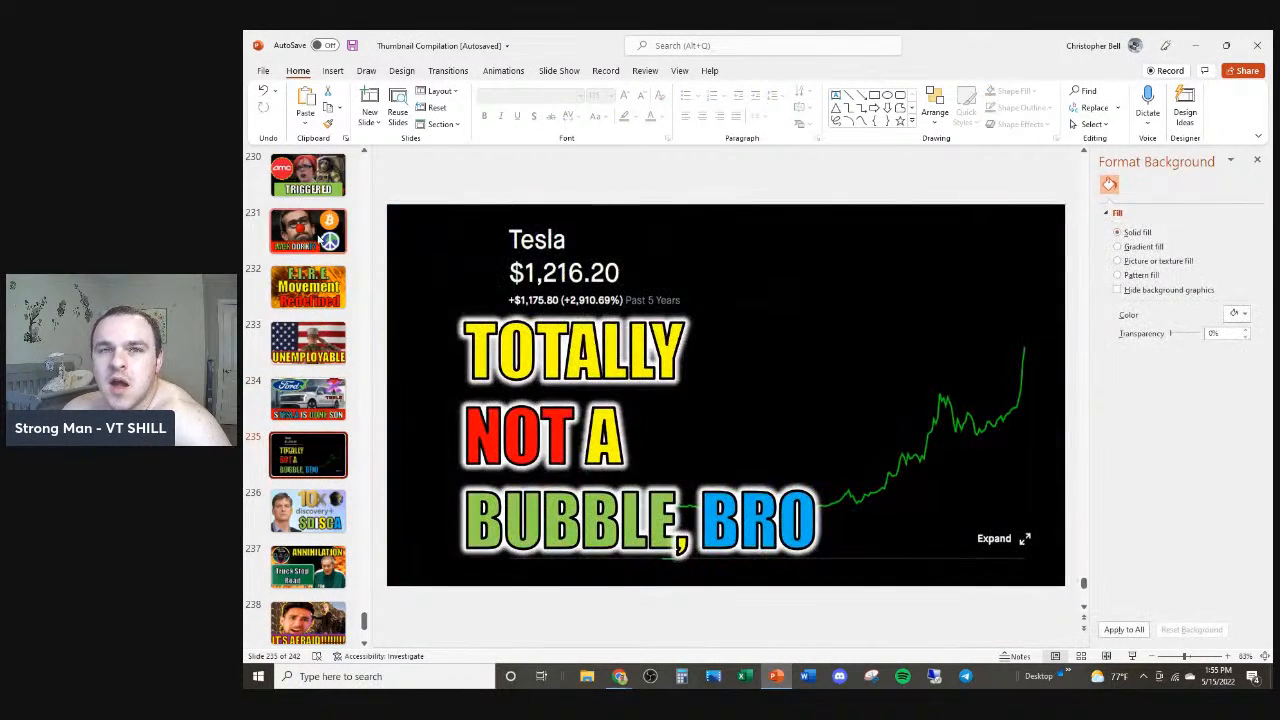
pyautogui.scroll(-3, 320, 450)
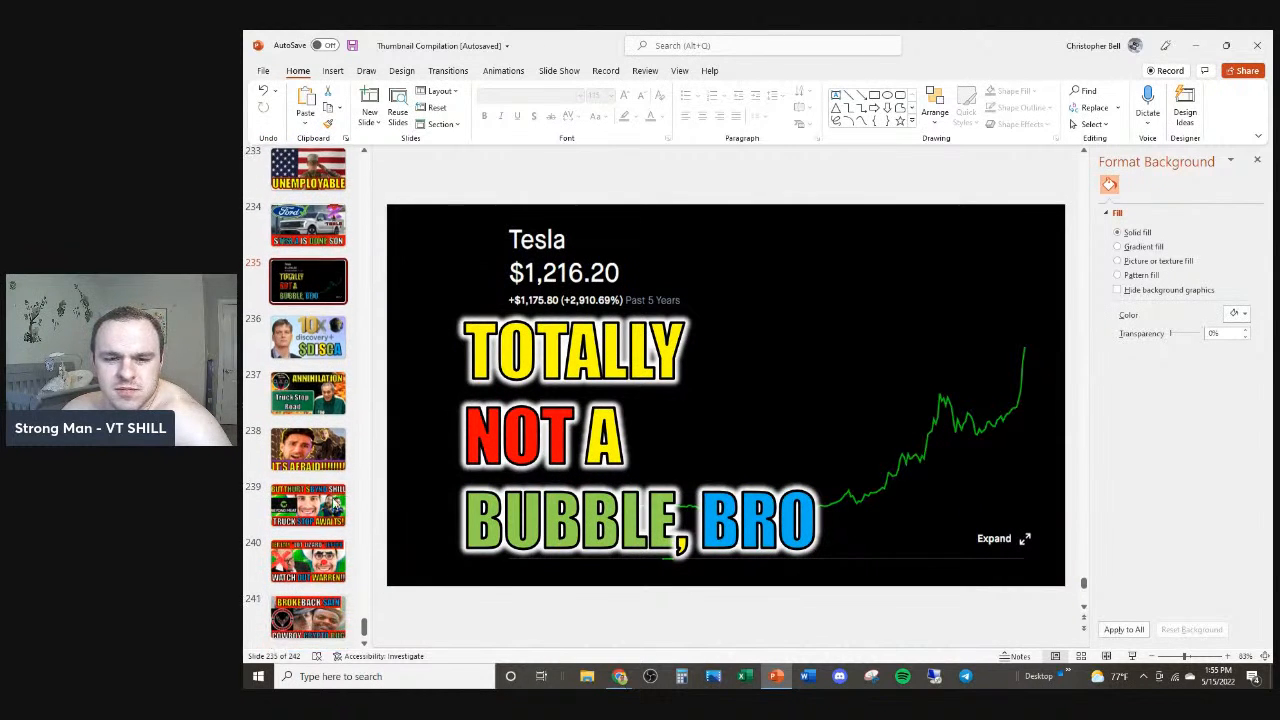
pyautogui.scroll(-1, 335, 555)
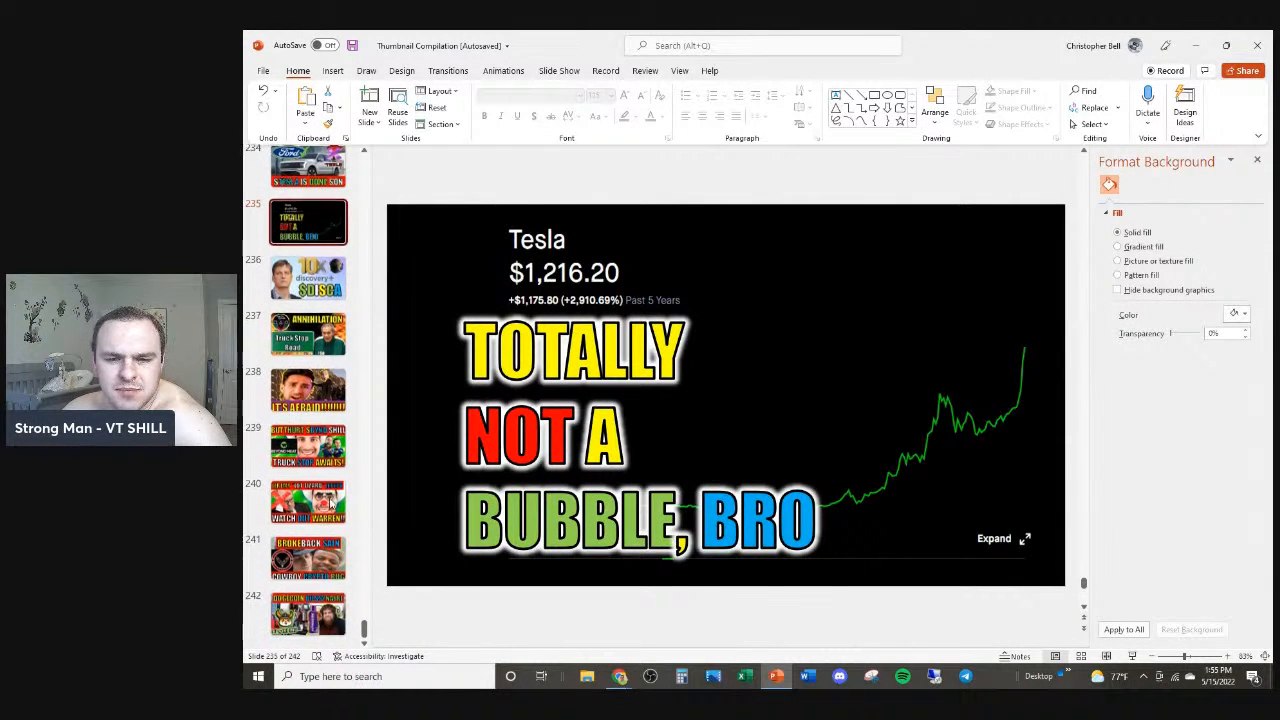
# Step: Insert a text box near the top of slide 235 with a greeting introducing the presenter by name
pyautogui.click(333, 71)
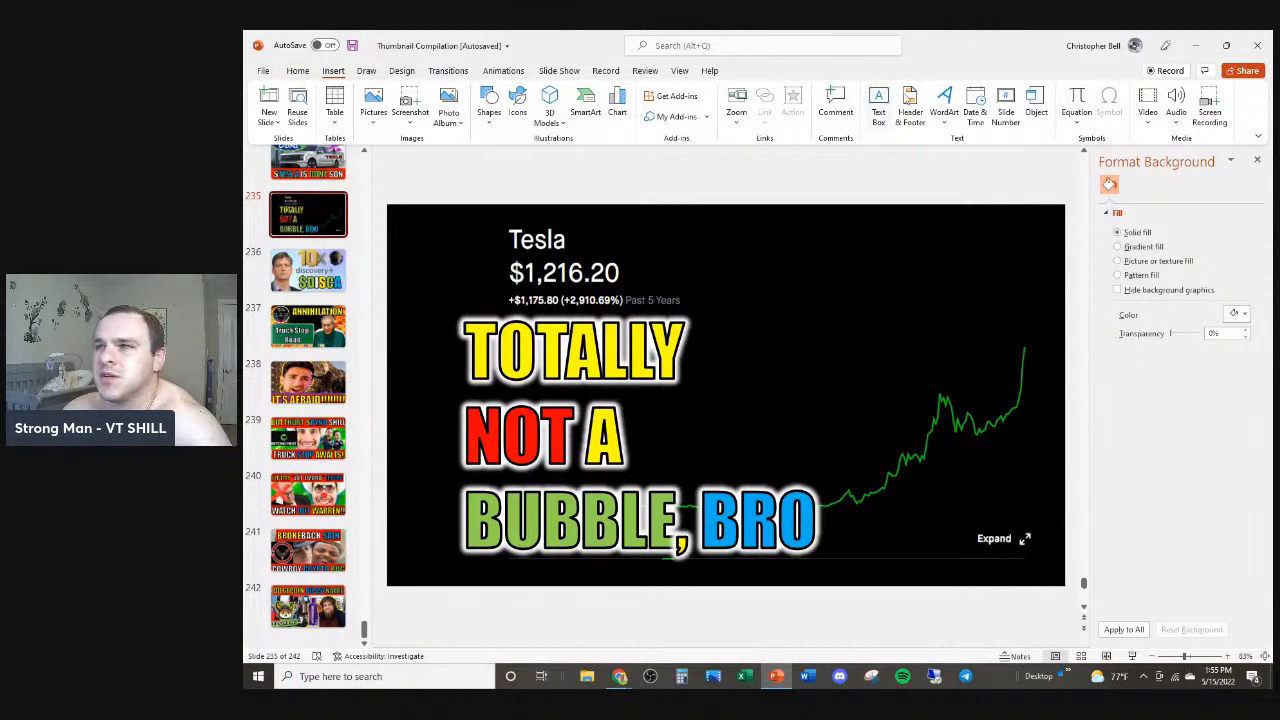
pyautogui.click(878, 113)
pyautogui.click(786, 244)
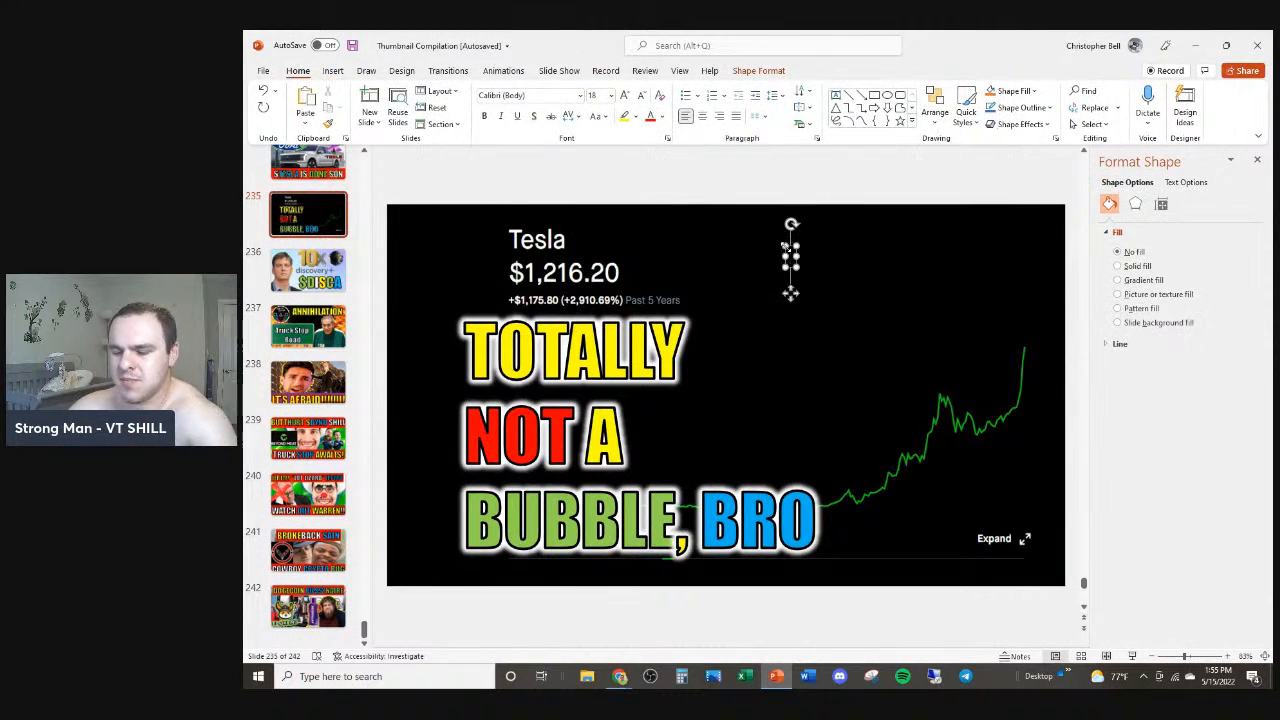
pyautogui.write('Trillion Dolla')
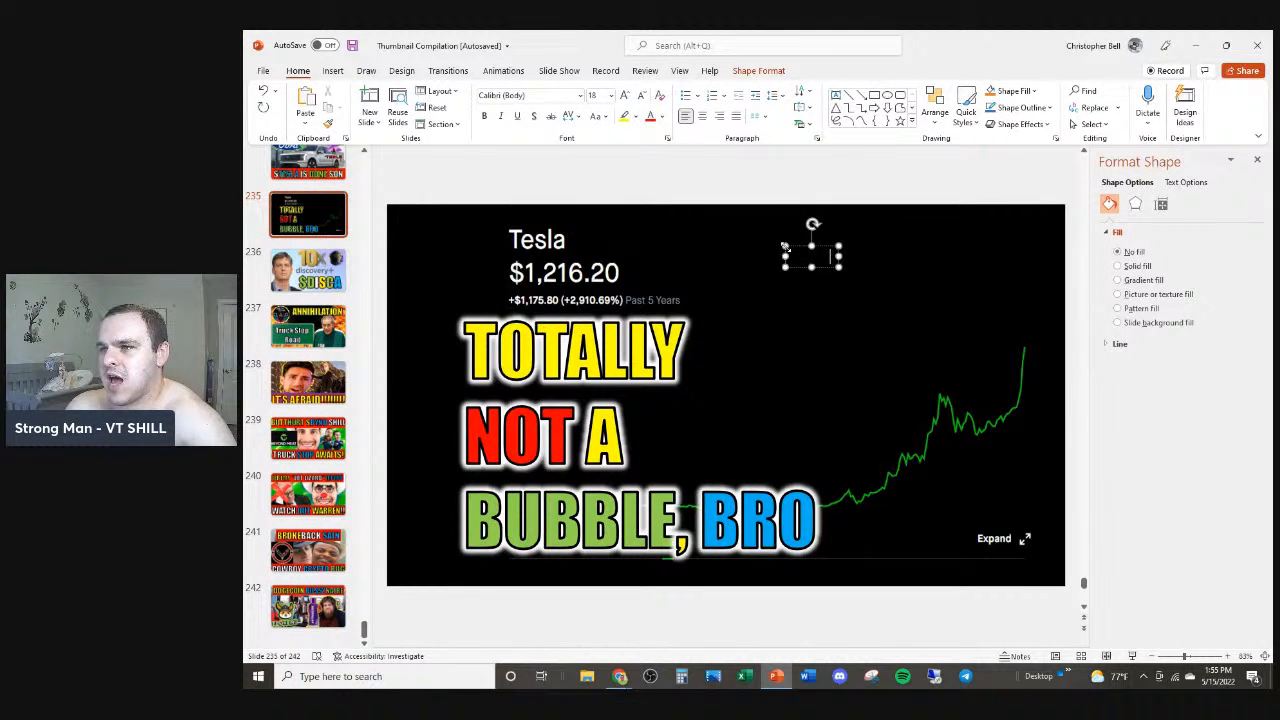
pyautogui.write('r Market Cap')
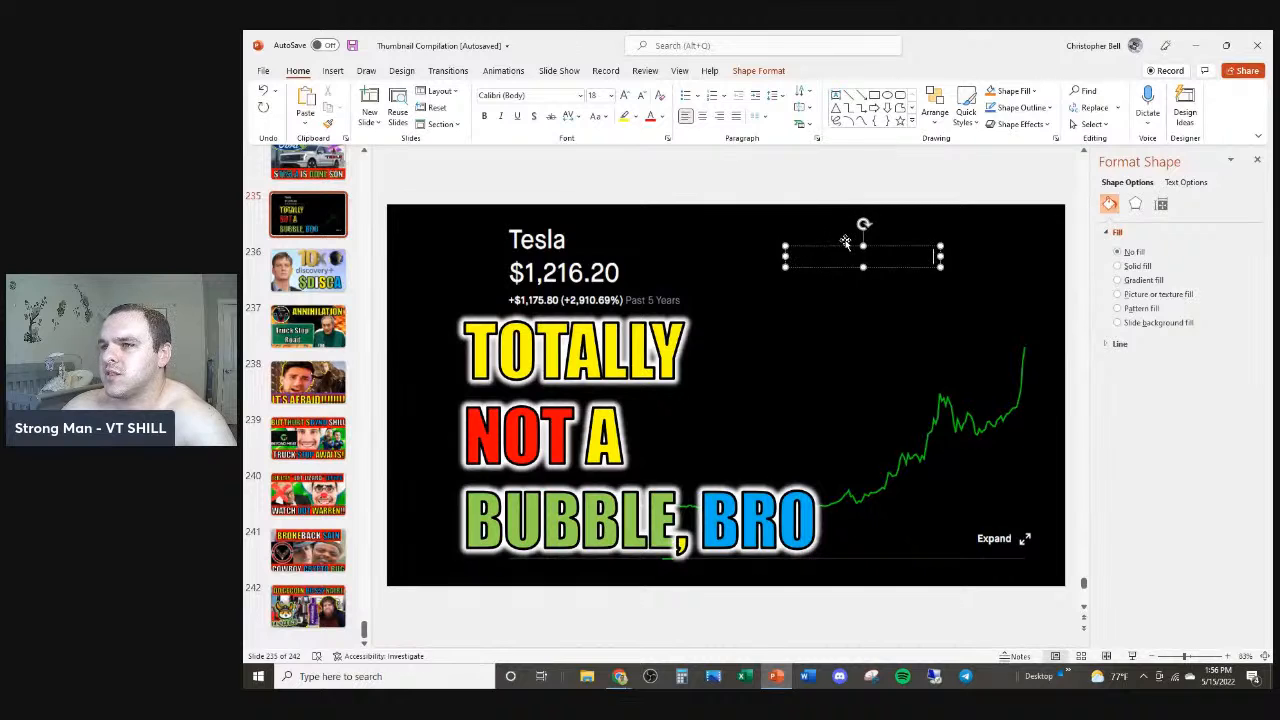
# Step: Format the greeting white in Impact at 50 pt and move it beside the Tesla price
pyautogui.click(662, 117)
pyautogui.click(648, 156)
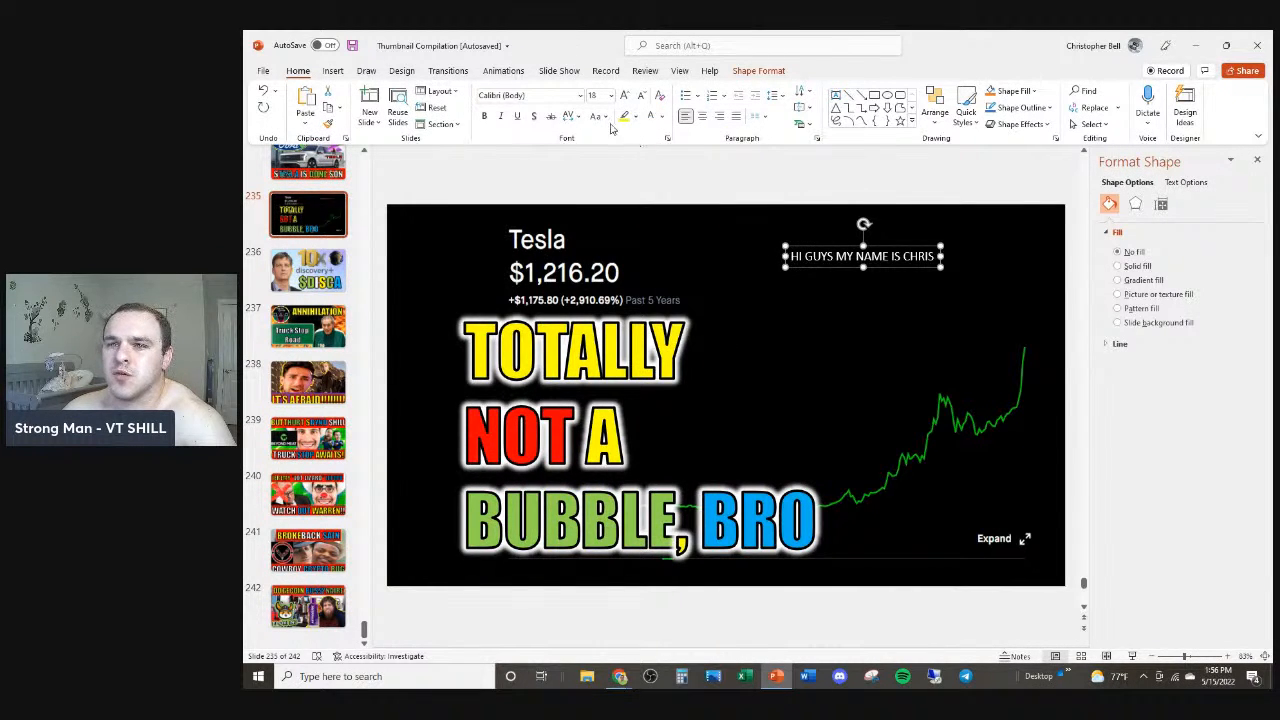
pyautogui.click(568, 97)
pyautogui.write('Impact')
pyautogui.press('Return')
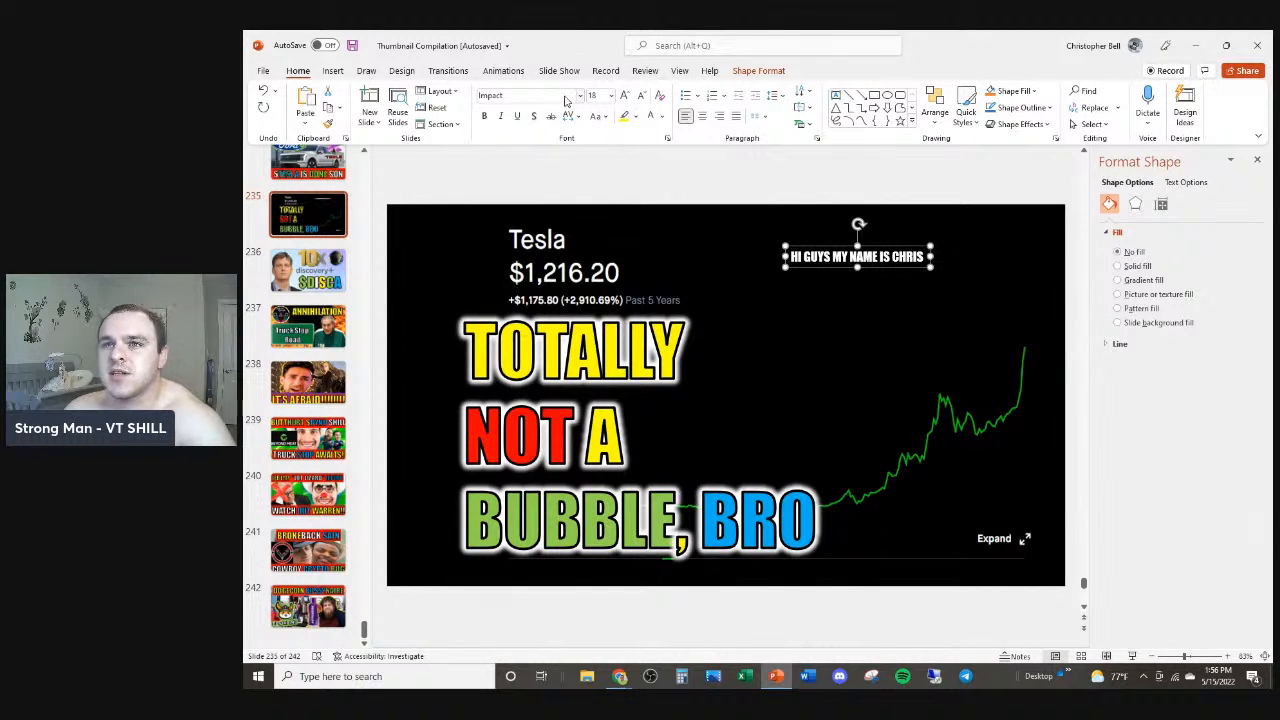
pyautogui.click(603, 94)
pyautogui.write('50')
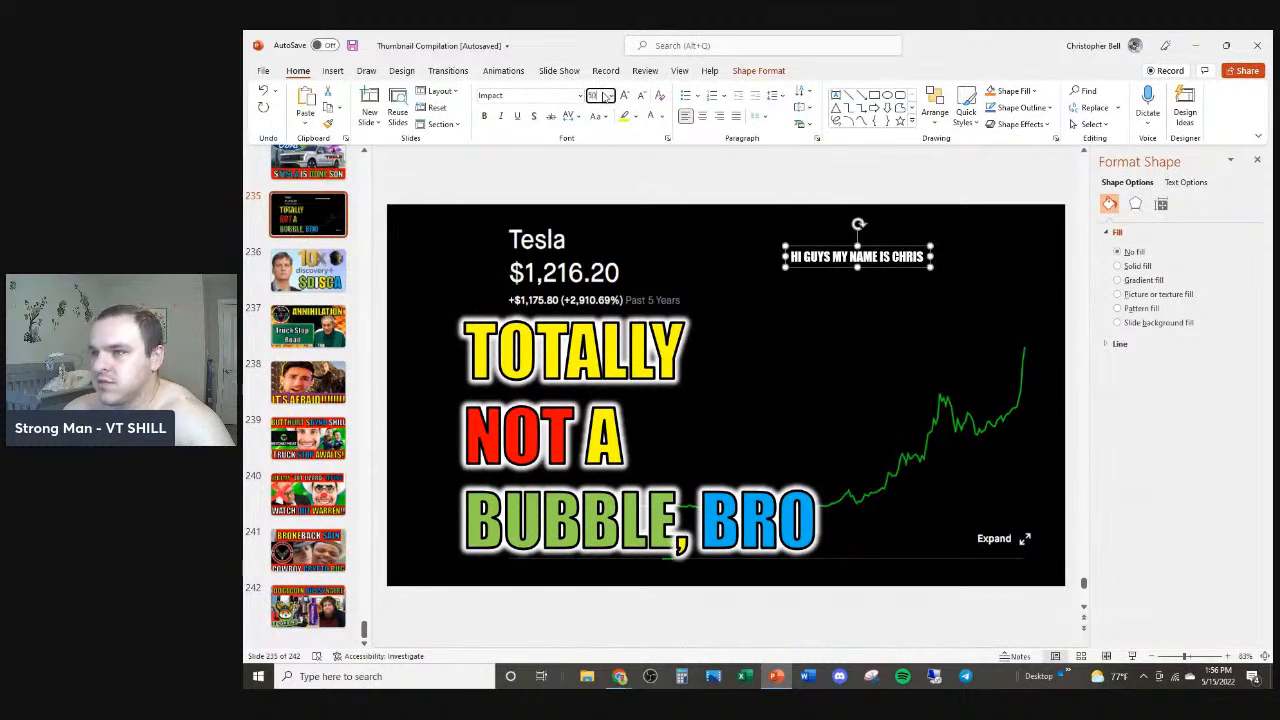
pyautogui.press('Return')
pyautogui.moveTo(868, 240); pyautogui.dragTo(709, 221)
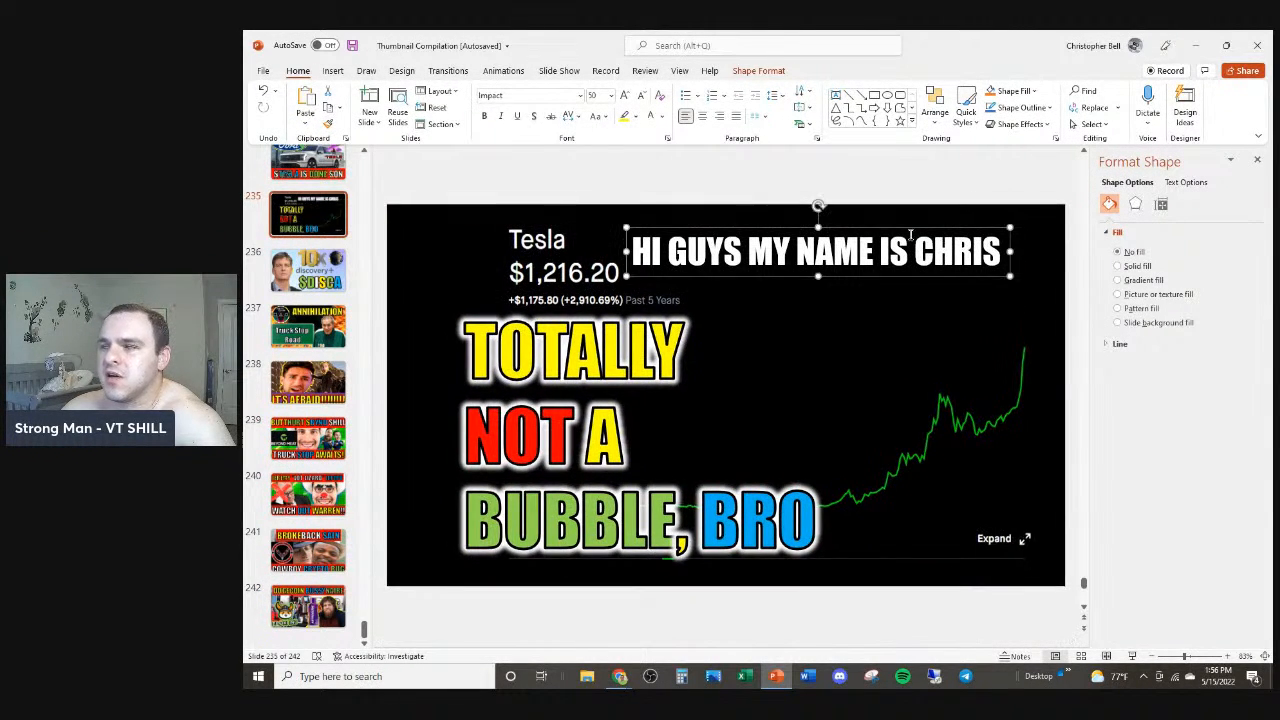
# Step: Add a red 6 pt glow to the greeting text
pyautogui.click(1187, 182)
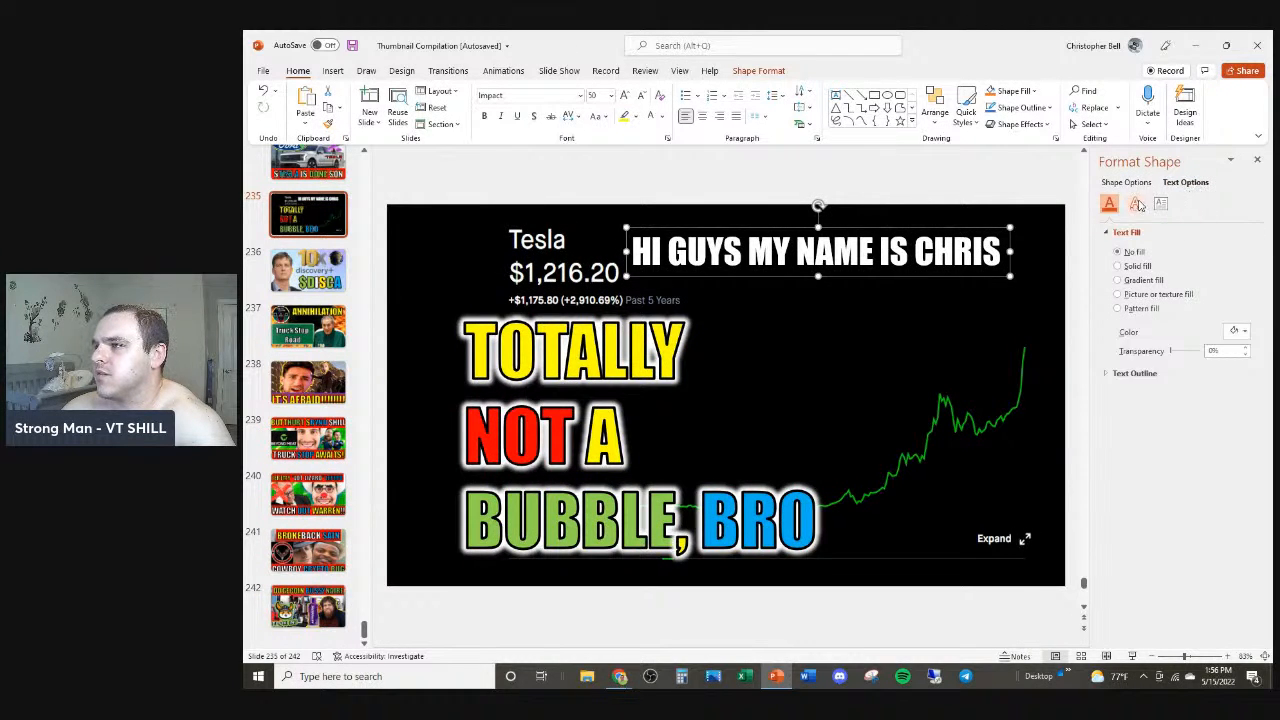
pyautogui.click(1135, 204)
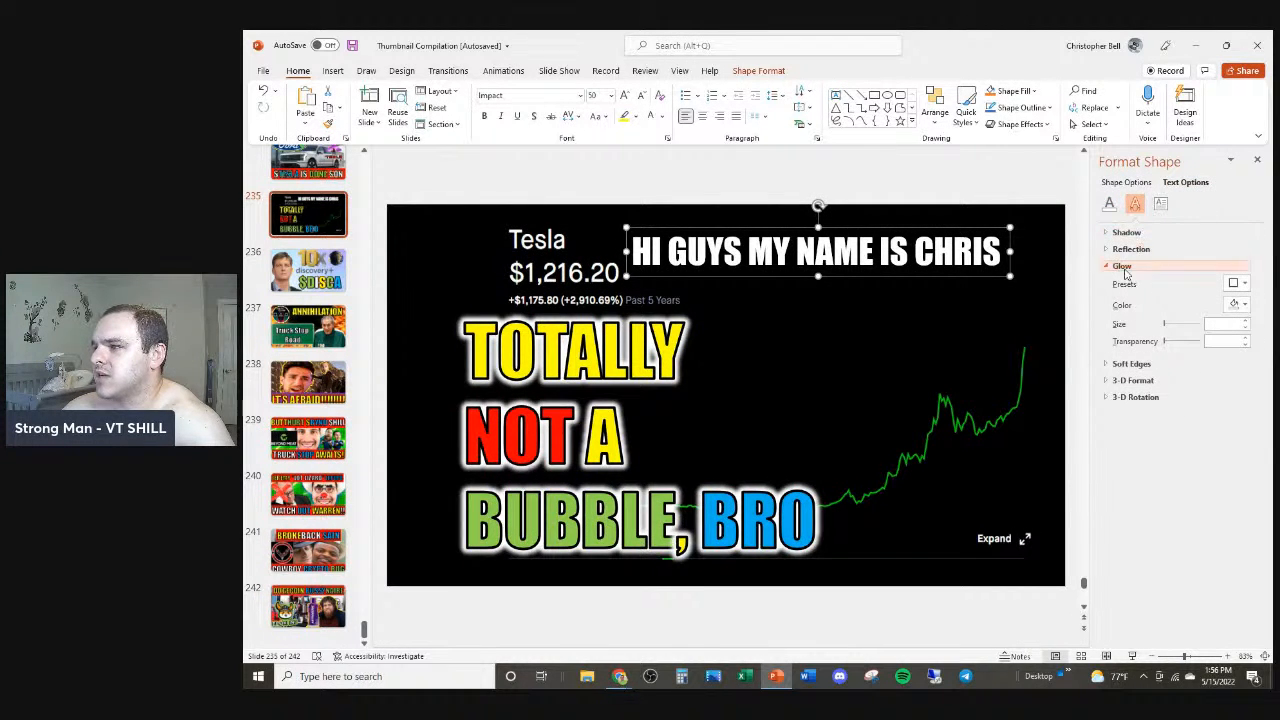
pyautogui.click(1236, 305)
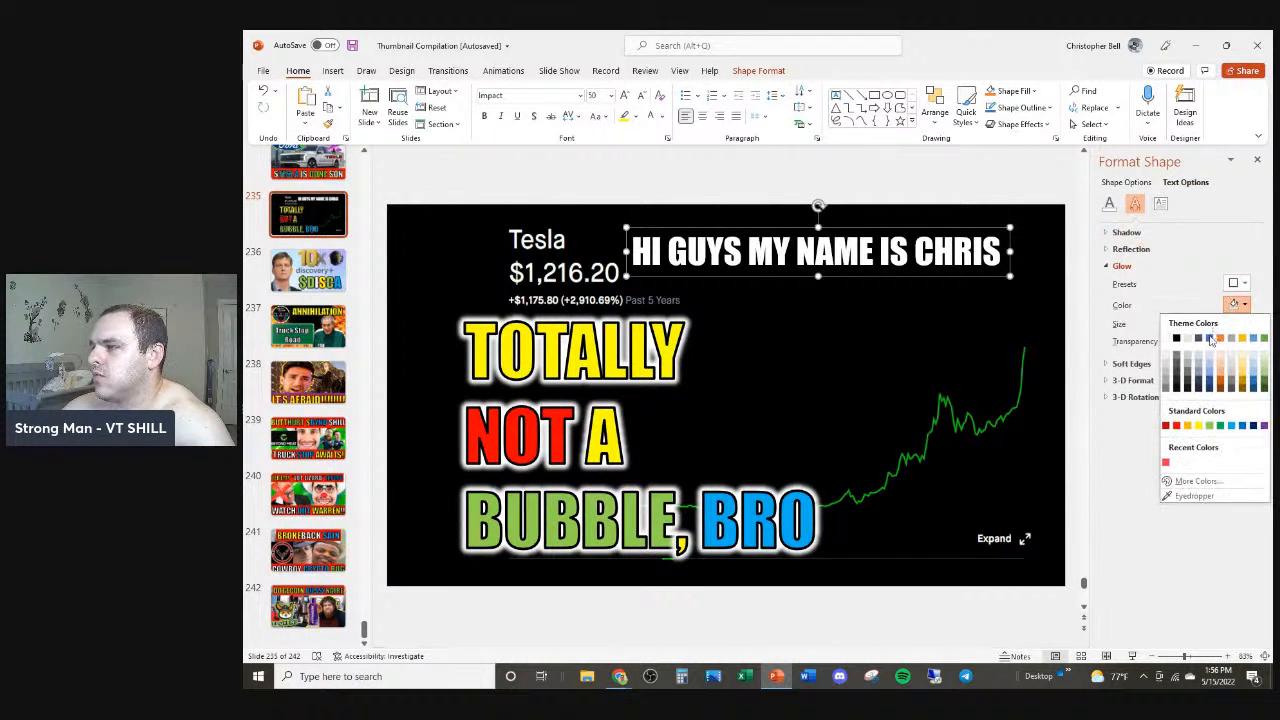
pyautogui.click(1177, 425)
pyautogui.click(1246, 328)
pyautogui.click(1246, 328)
pyautogui.click(1246, 328)
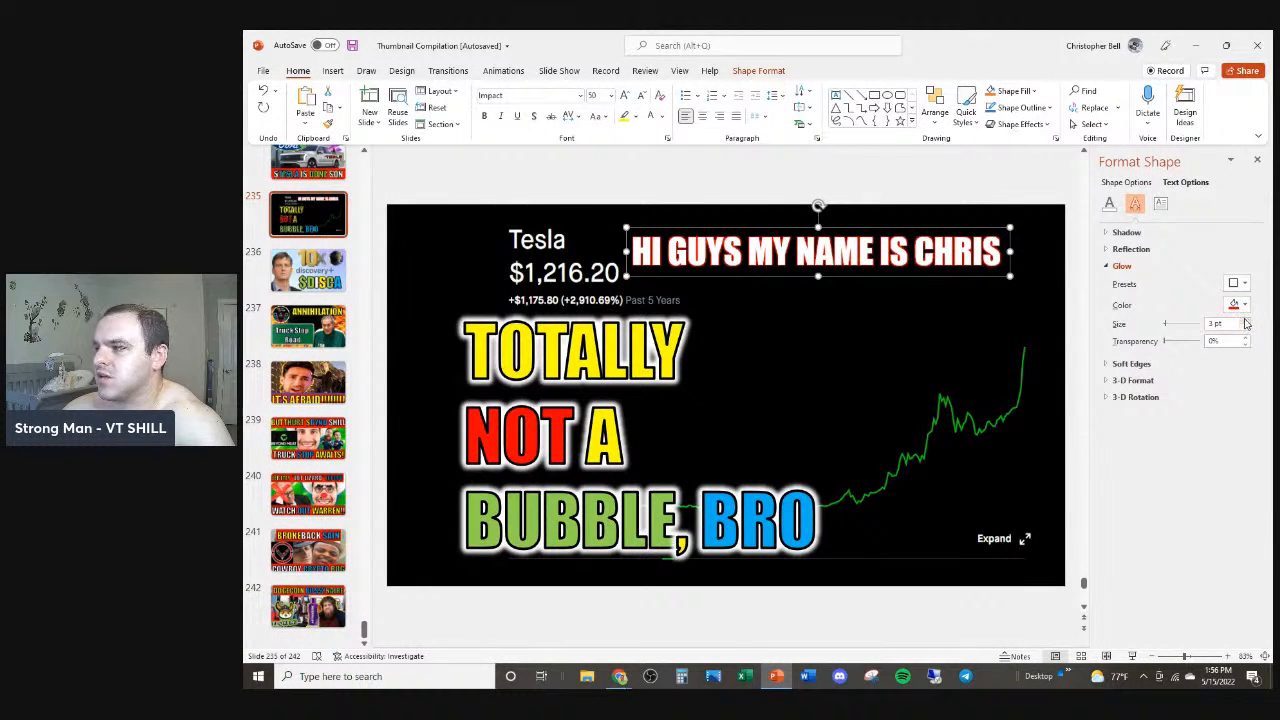
pyautogui.click(1246, 321)
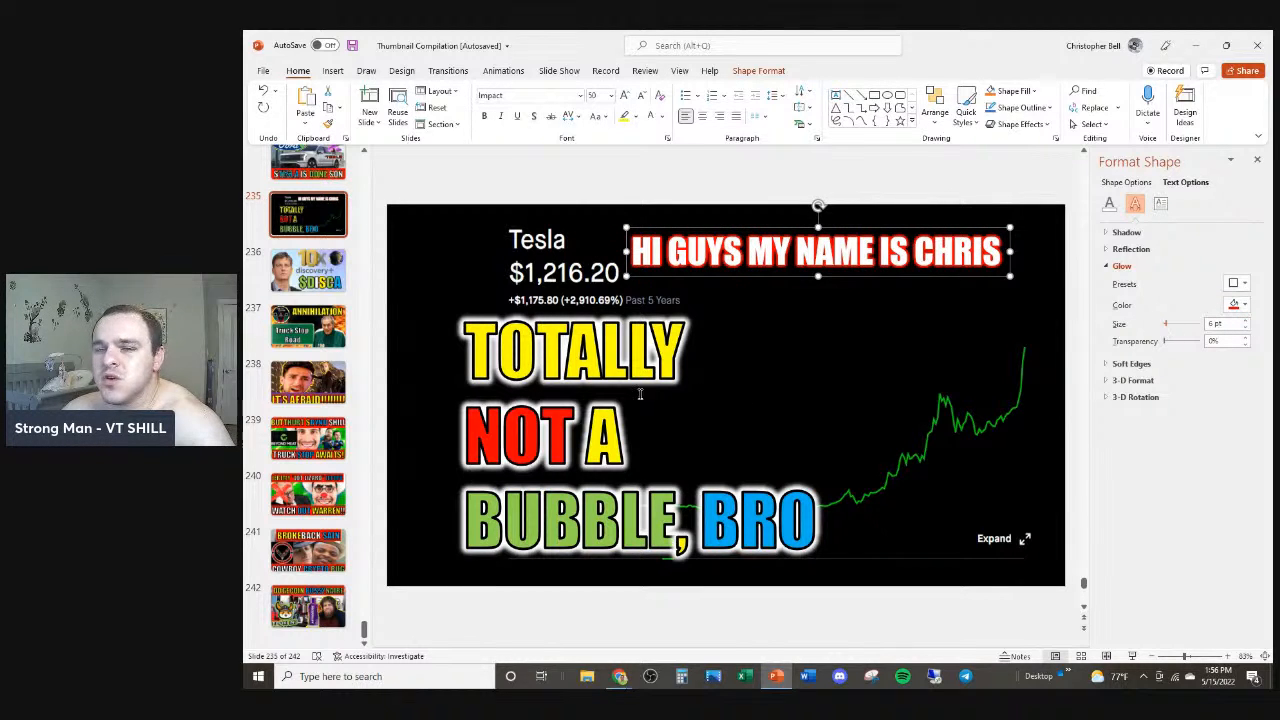
# Step: Return to slide 1 and delete the cut-out Tattooed Chef product image
pyautogui.click(322, 258)
pyautogui.scroll(5, 322, 258)
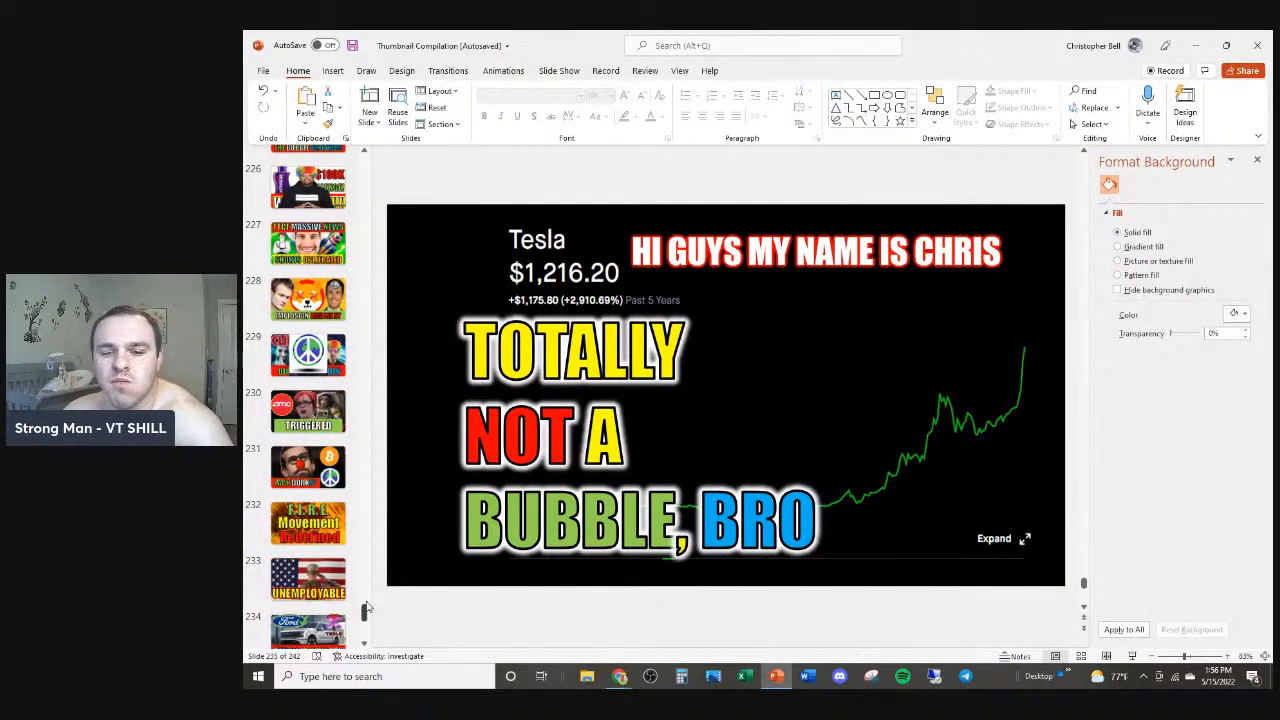
pyautogui.moveTo(365, 613); pyautogui.dragTo(375, 153)
pyautogui.click(308, 178)
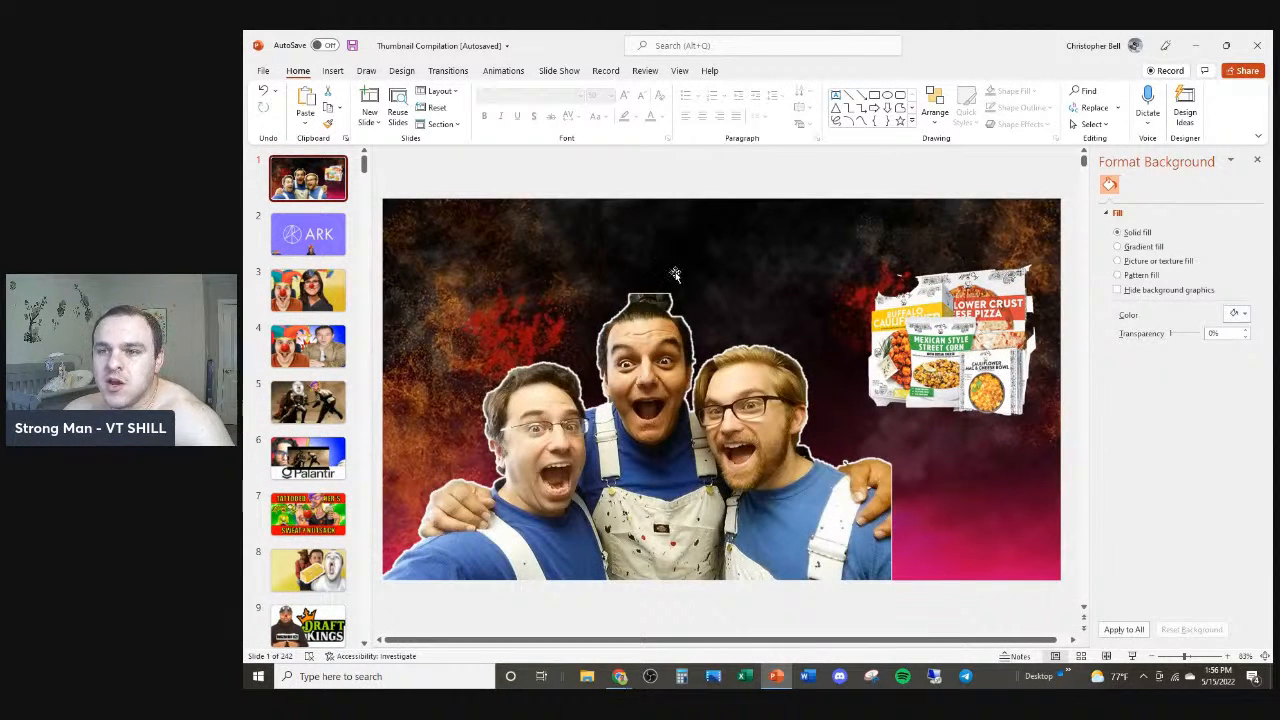
pyautogui.moveTo(915, 357); pyautogui.dragTo(900, 323)
pyautogui.press('Delete')
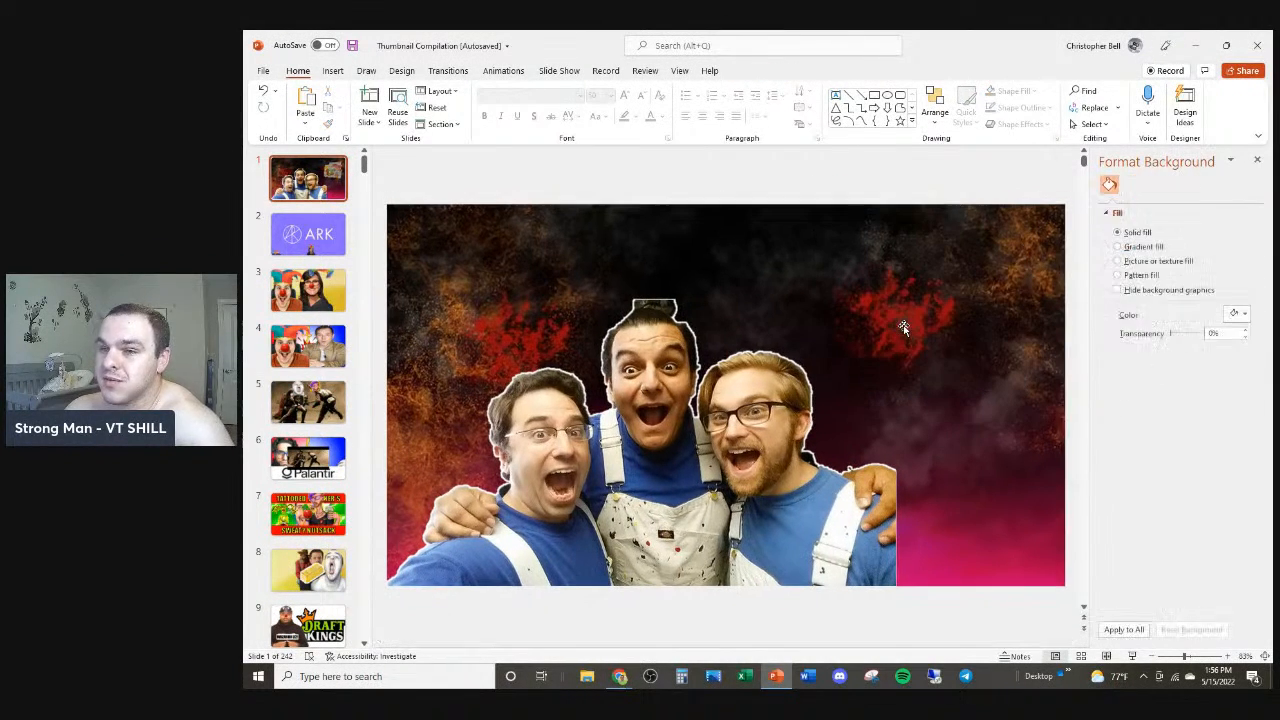
pyautogui.click(880, 385)
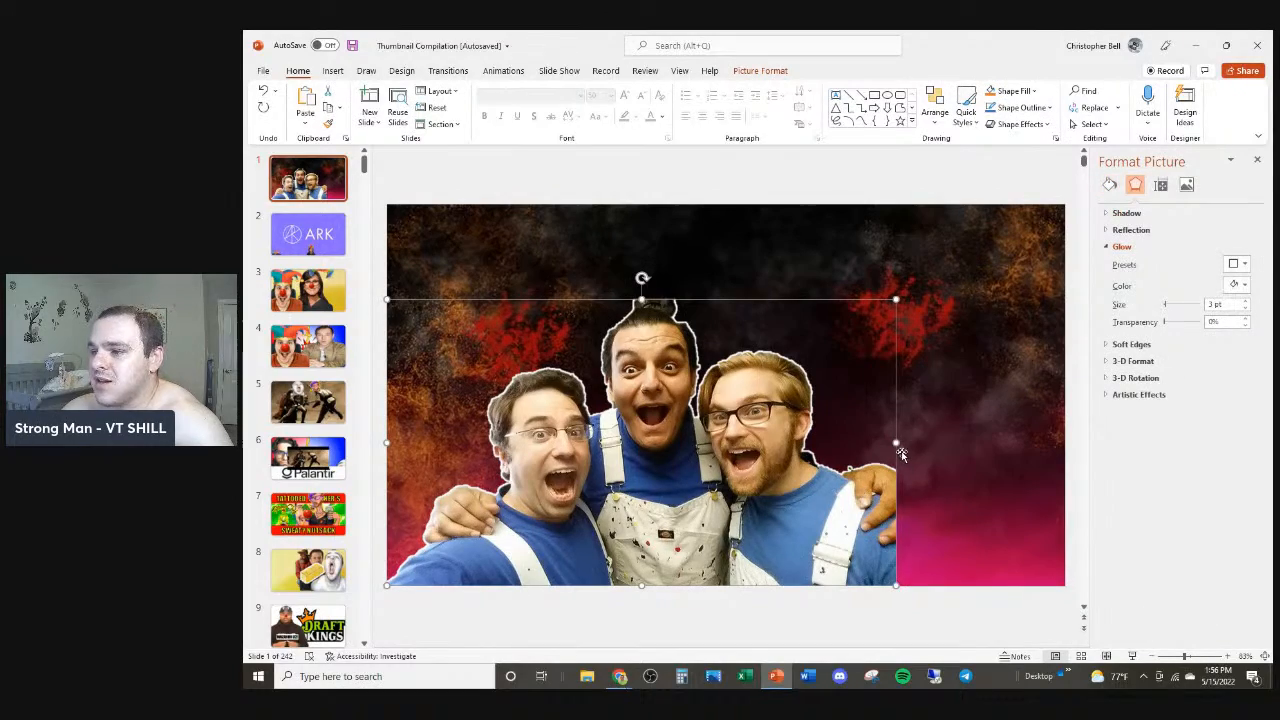
pyautogui.moveTo(896, 443); pyautogui.dragTo(898, 443)
pyautogui.hotkey('alt', 'Tab')
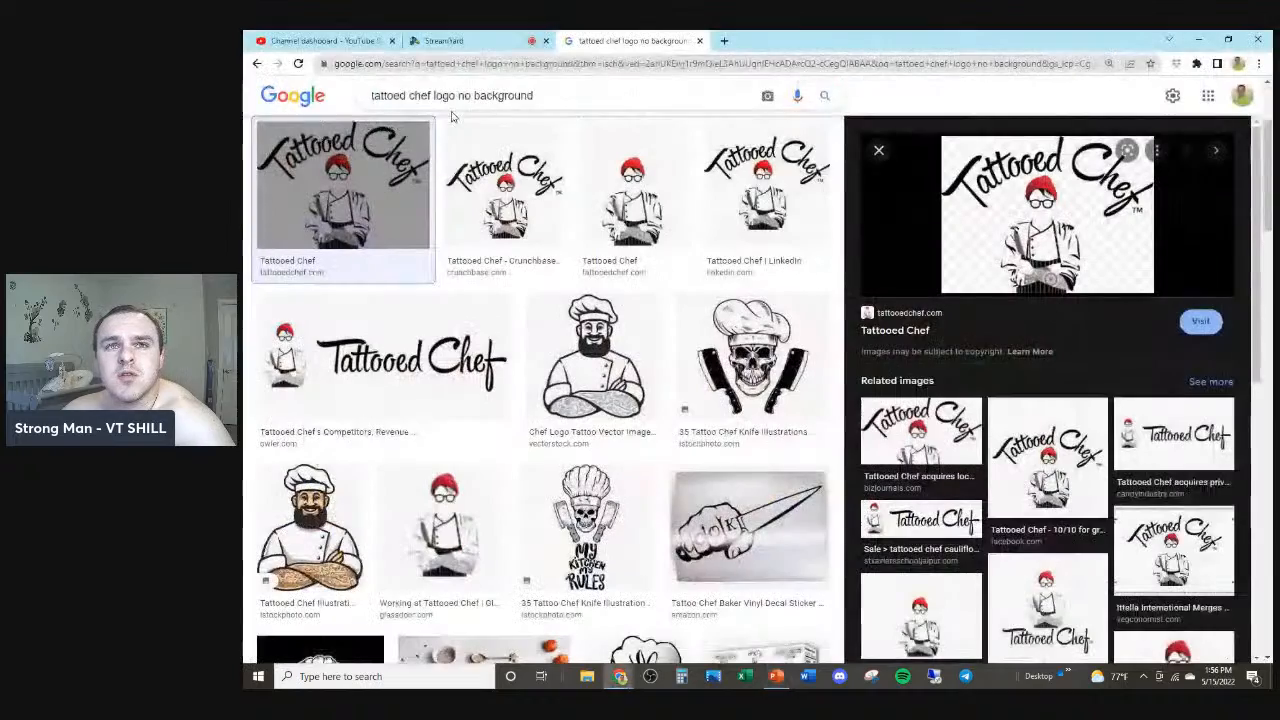
pyautogui.click(457, 41)
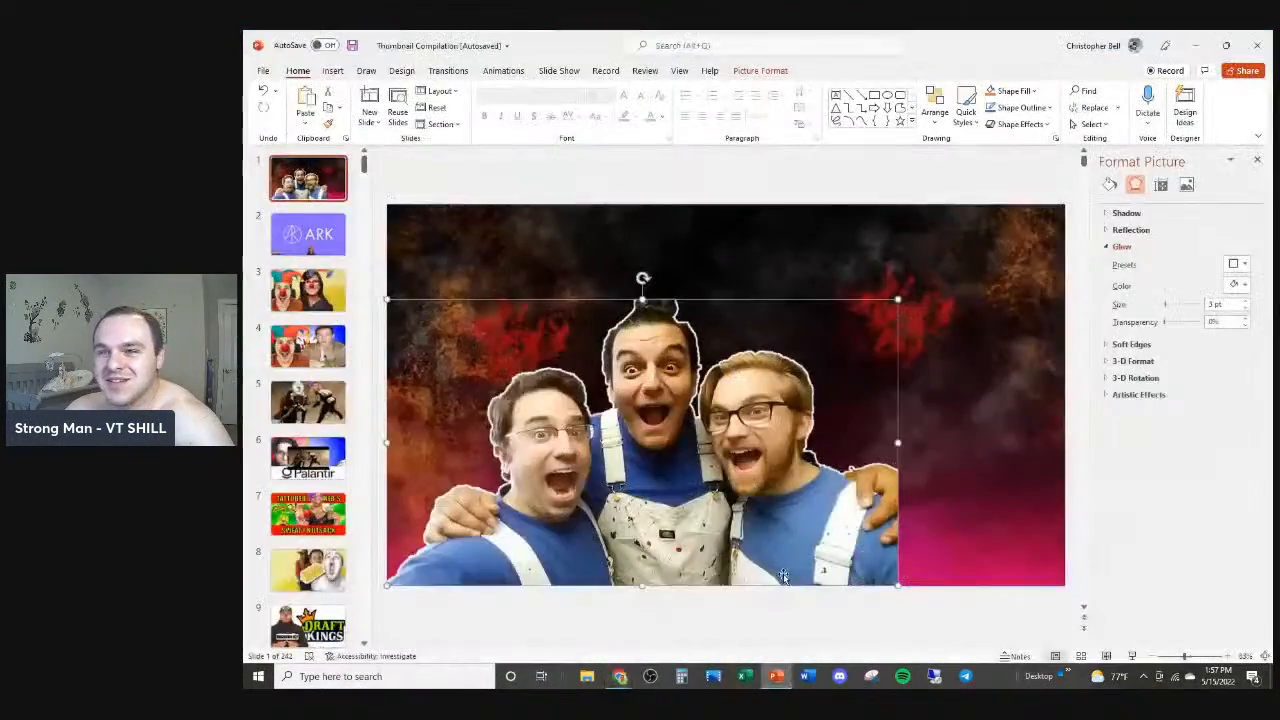
# Step: Start the slide show from slide 1 and advance to the next slide
pyautogui.press('F5')
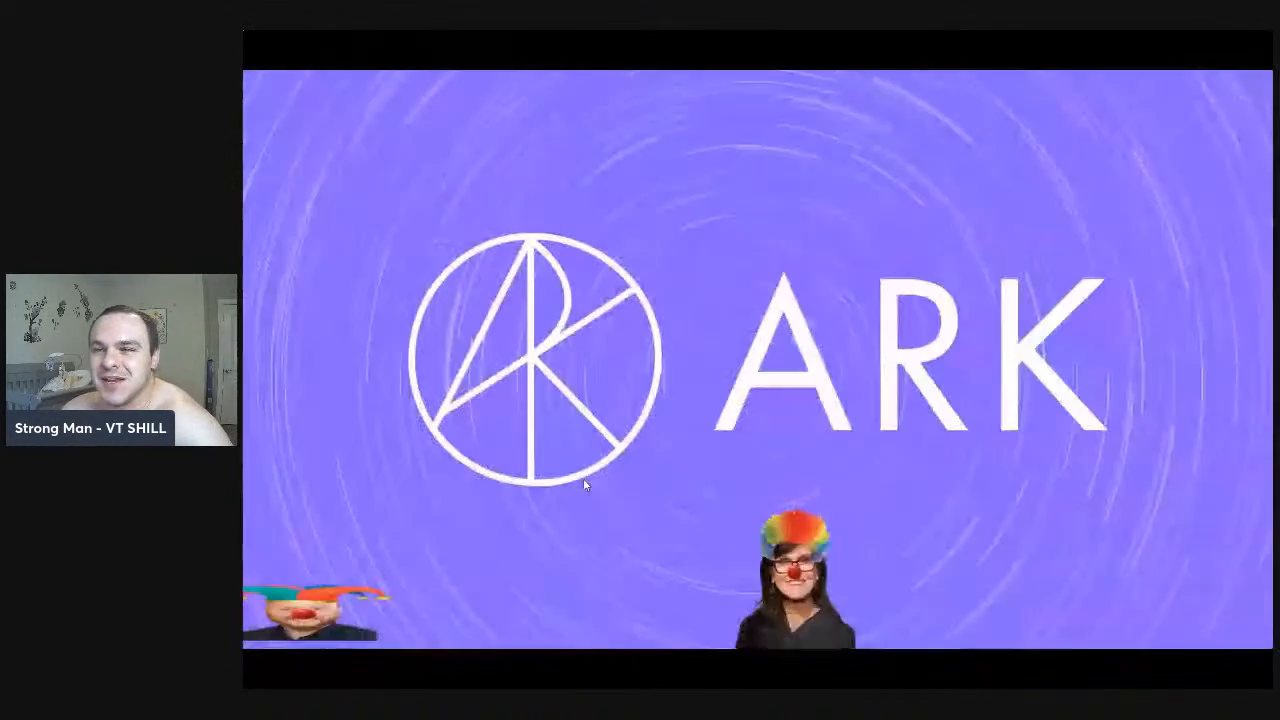
pyautogui.click(585, 484)
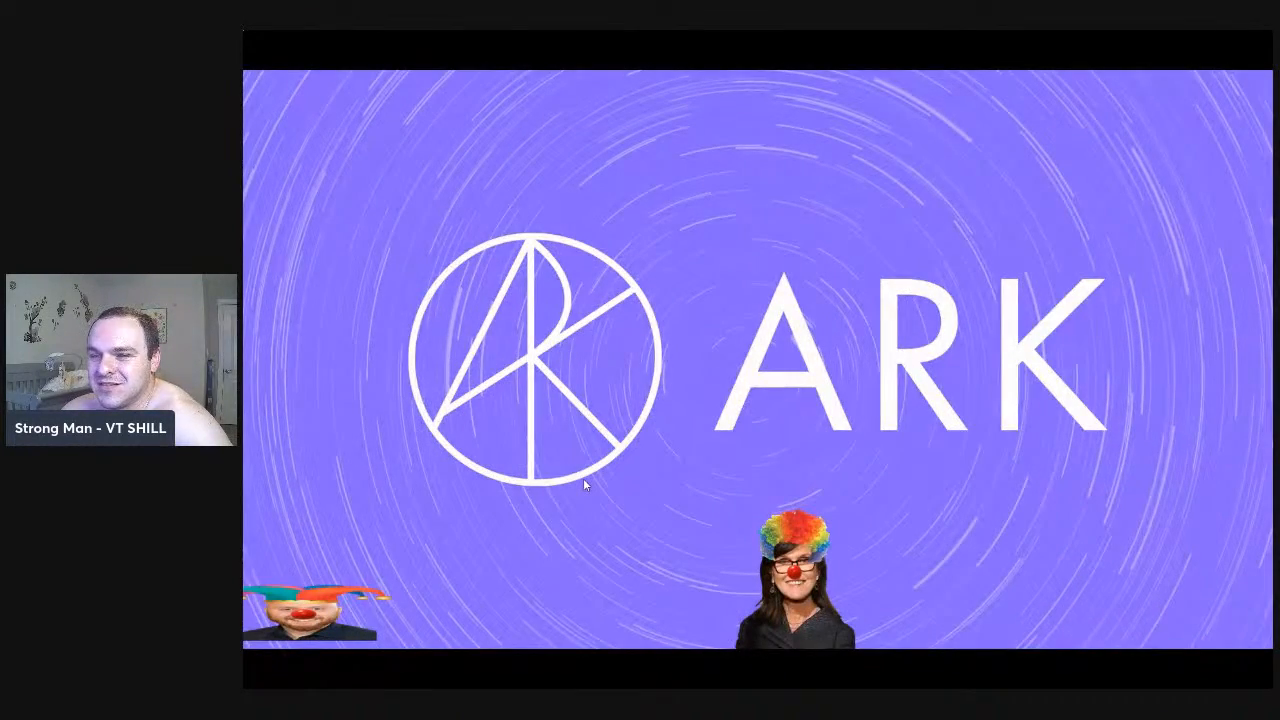
# Step: Exit the slide show and restart it from the first slide
pyautogui.hotkey('alt', 'Tab')
pyautogui.hotkey('alt', 'Tab')
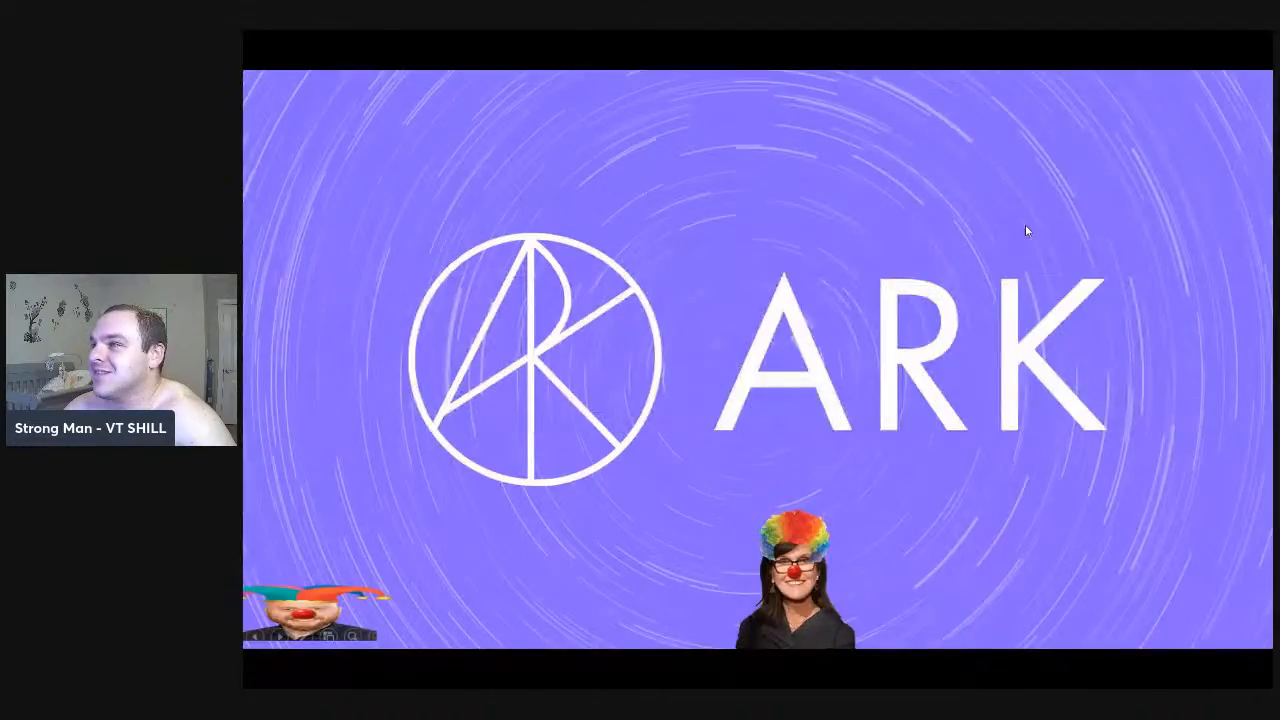
pyautogui.press('Escape')
pyautogui.hotkey('alt', 'Tab')
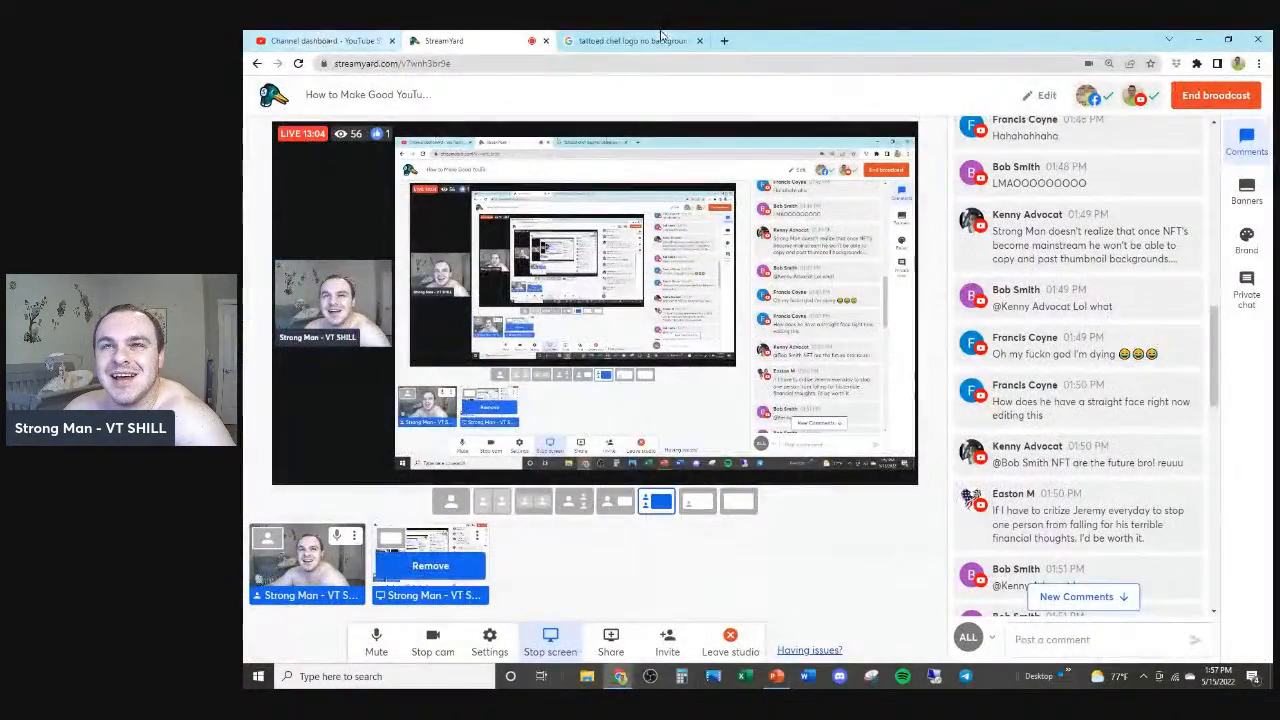
pyautogui.click(776, 676)
pyautogui.press('F5')
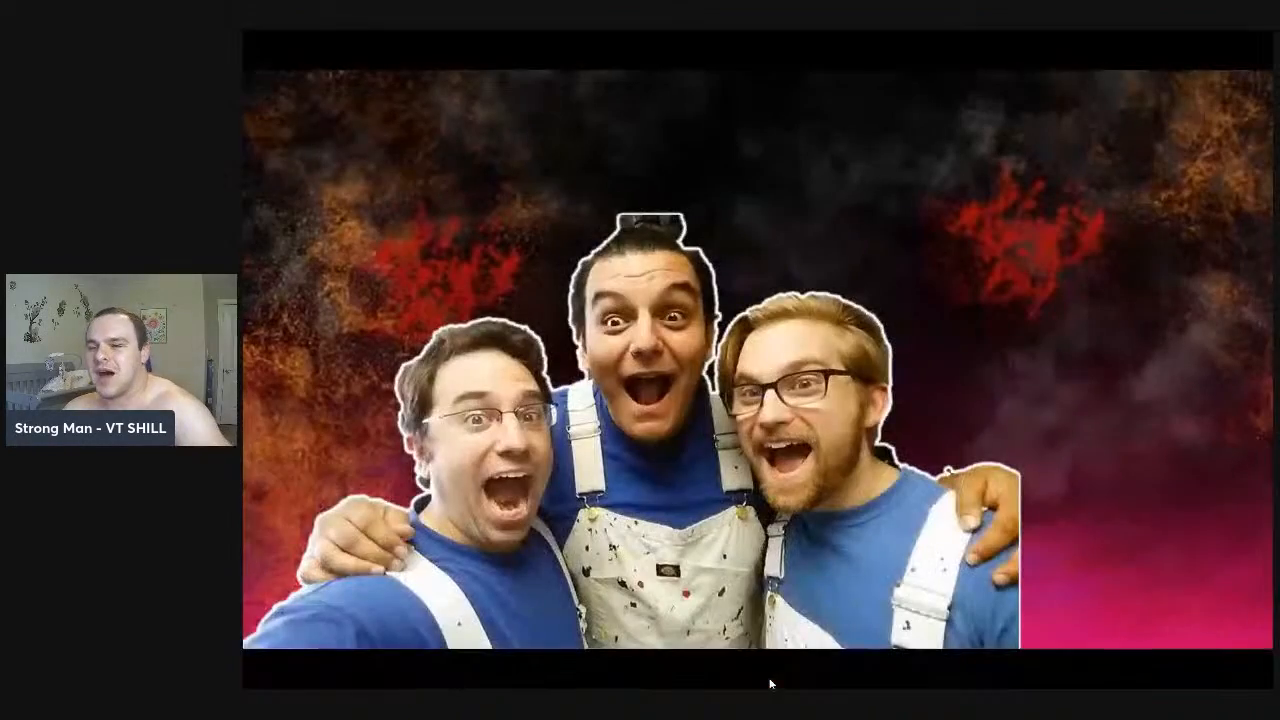
# Step: Advance through the thumbnail slides one by one in the slide show
pyautogui.click(770, 684)
pyautogui.click(770, 684)
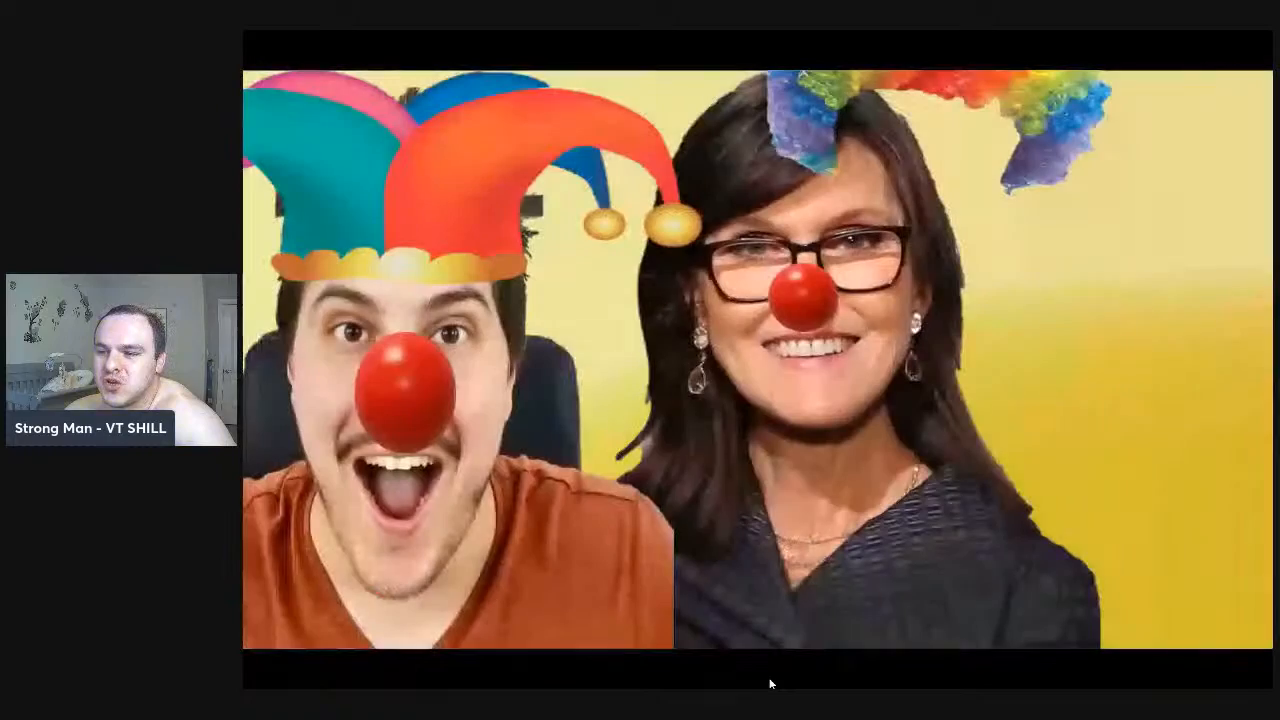
pyautogui.click(770, 684)
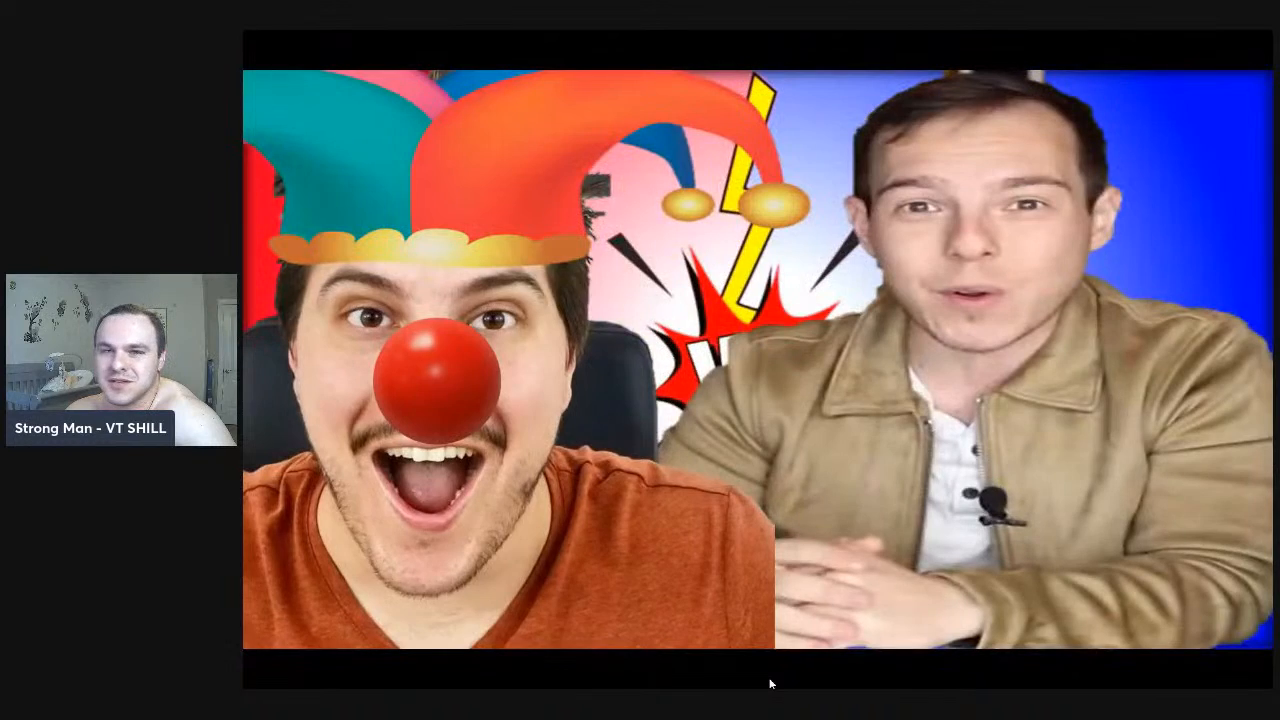
pyautogui.click(770, 684)
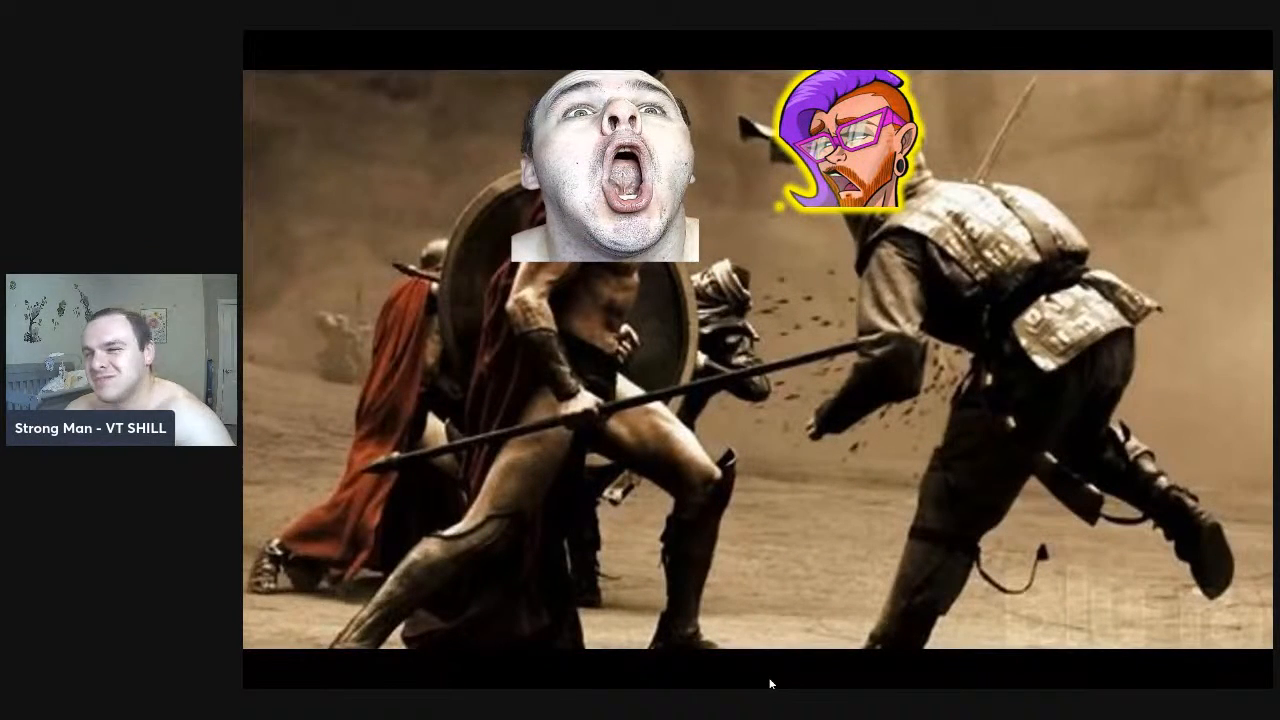
pyautogui.click(770, 684)
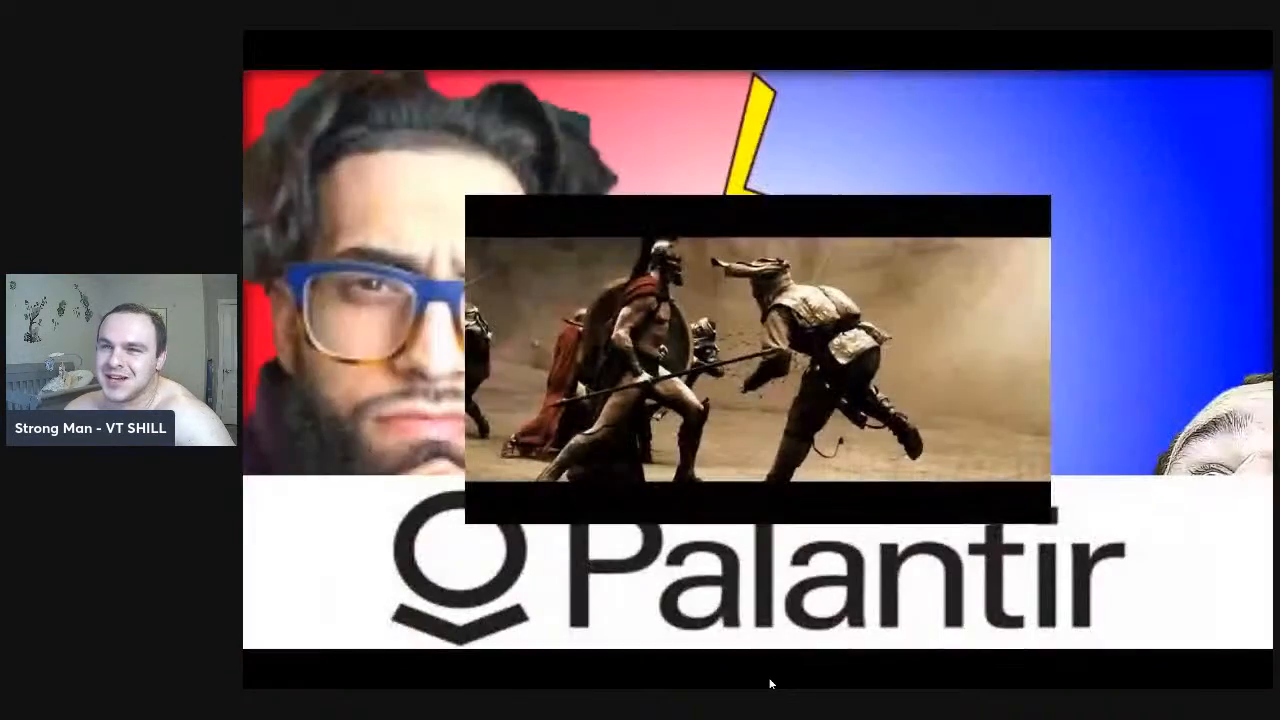
pyautogui.click(770, 684)
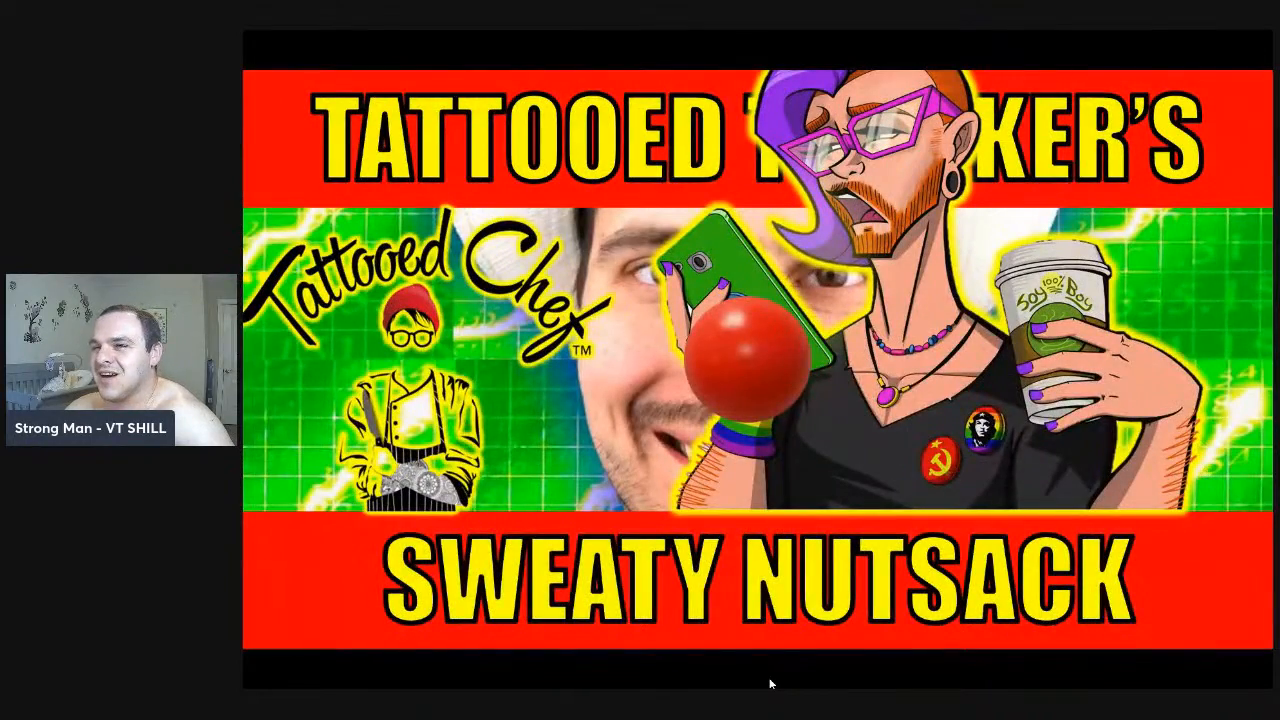
pyautogui.click(770, 684)
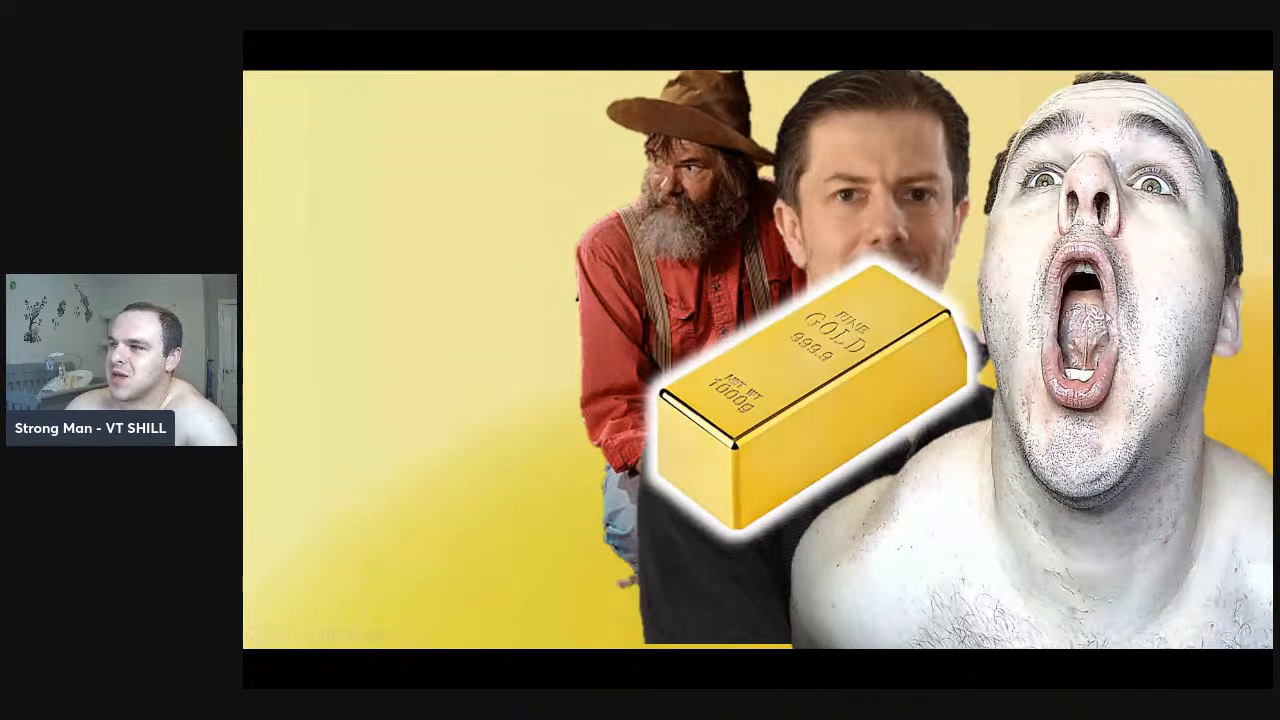
pyautogui.click(1084, 288)
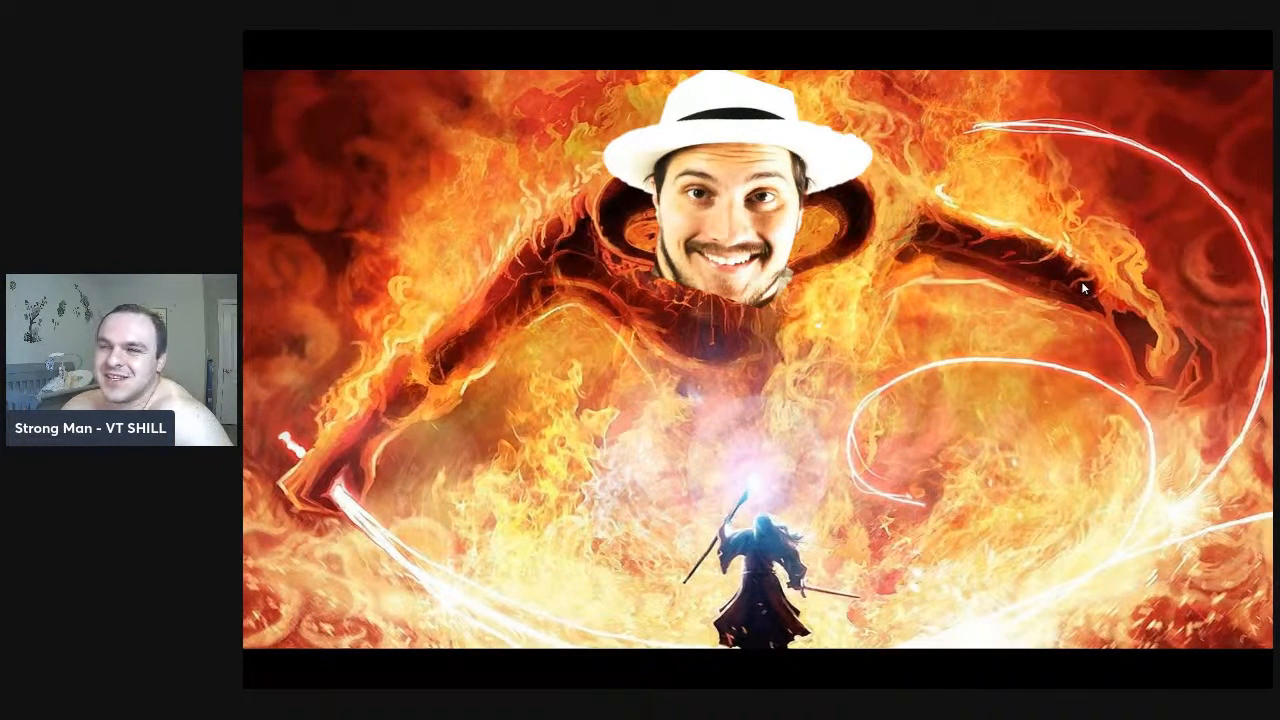
pyautogui.click(767, 272)
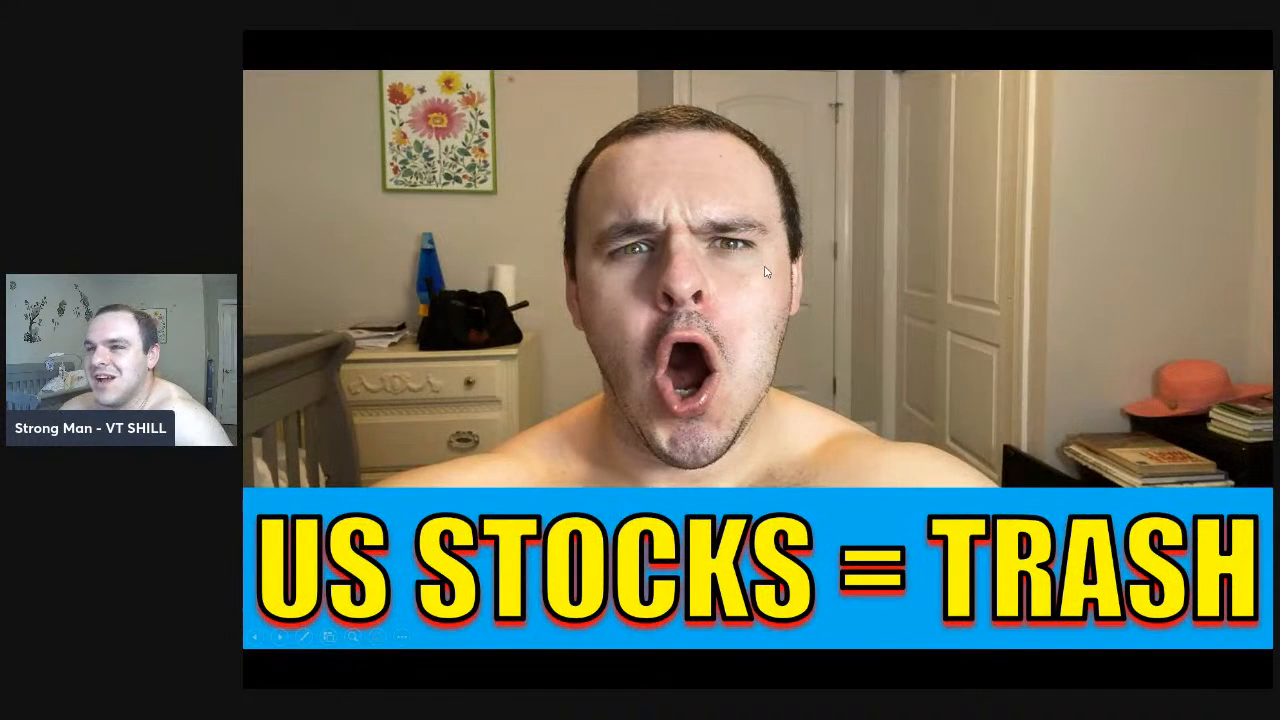
pyautogui.click(765, 271)
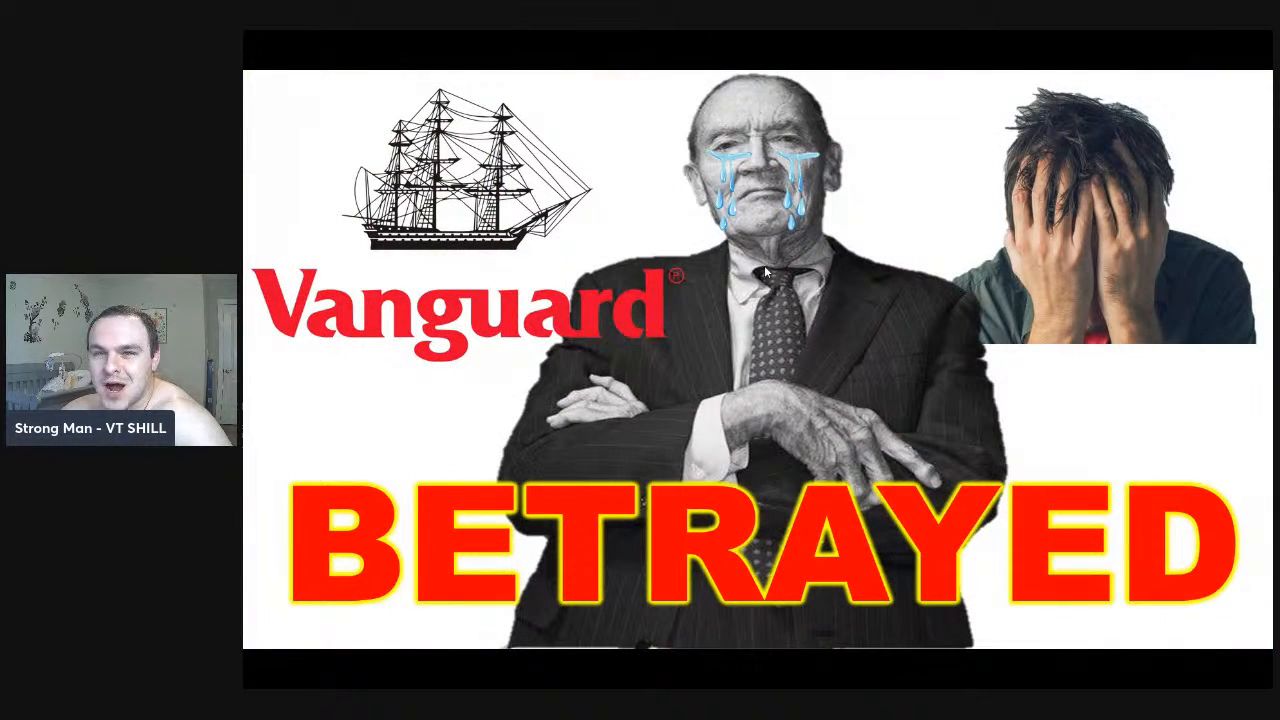
pyautogui.click(765, 271)
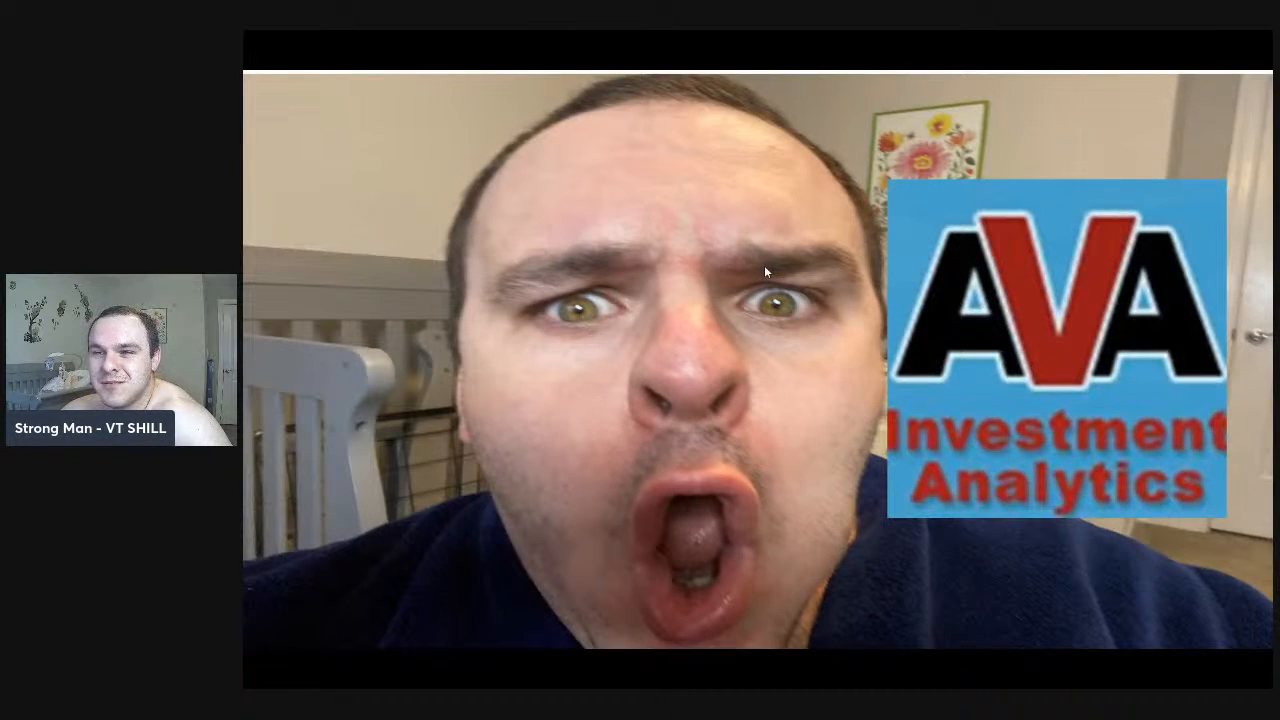
pyautogui.click(764, 270)
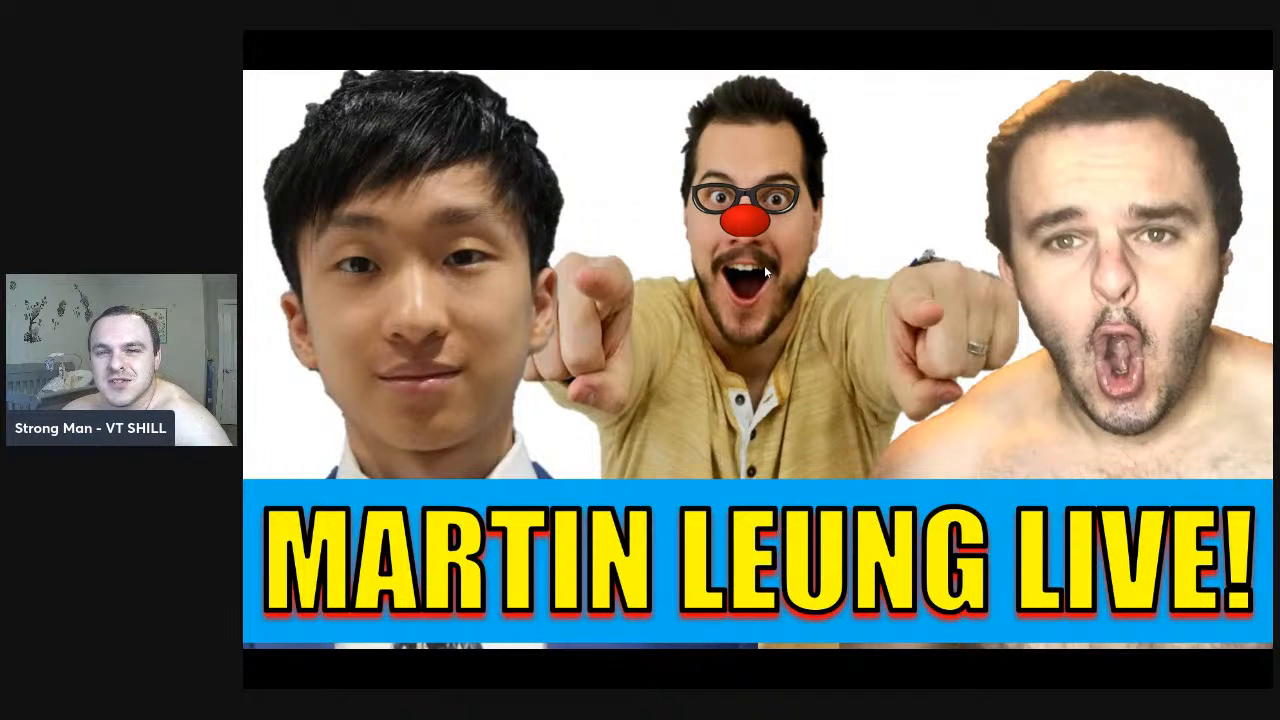
pyautogui.click(764, 265)
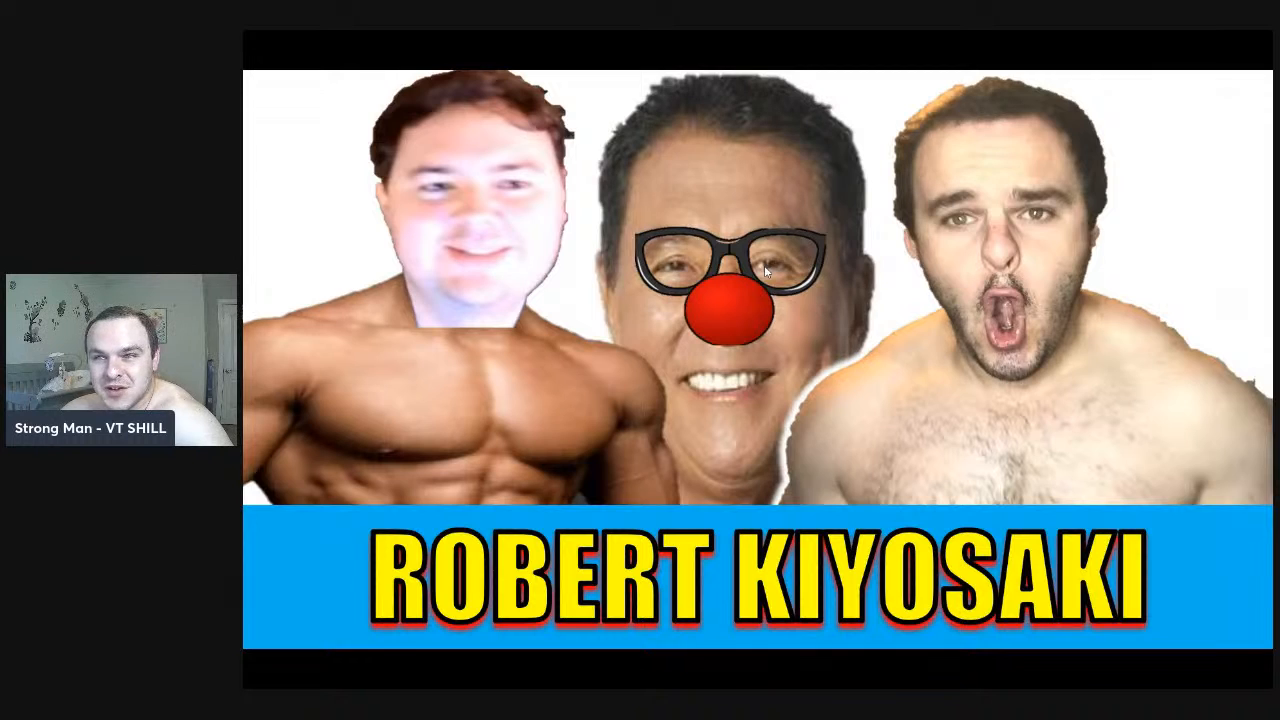
pyautogui.click(765, 271)
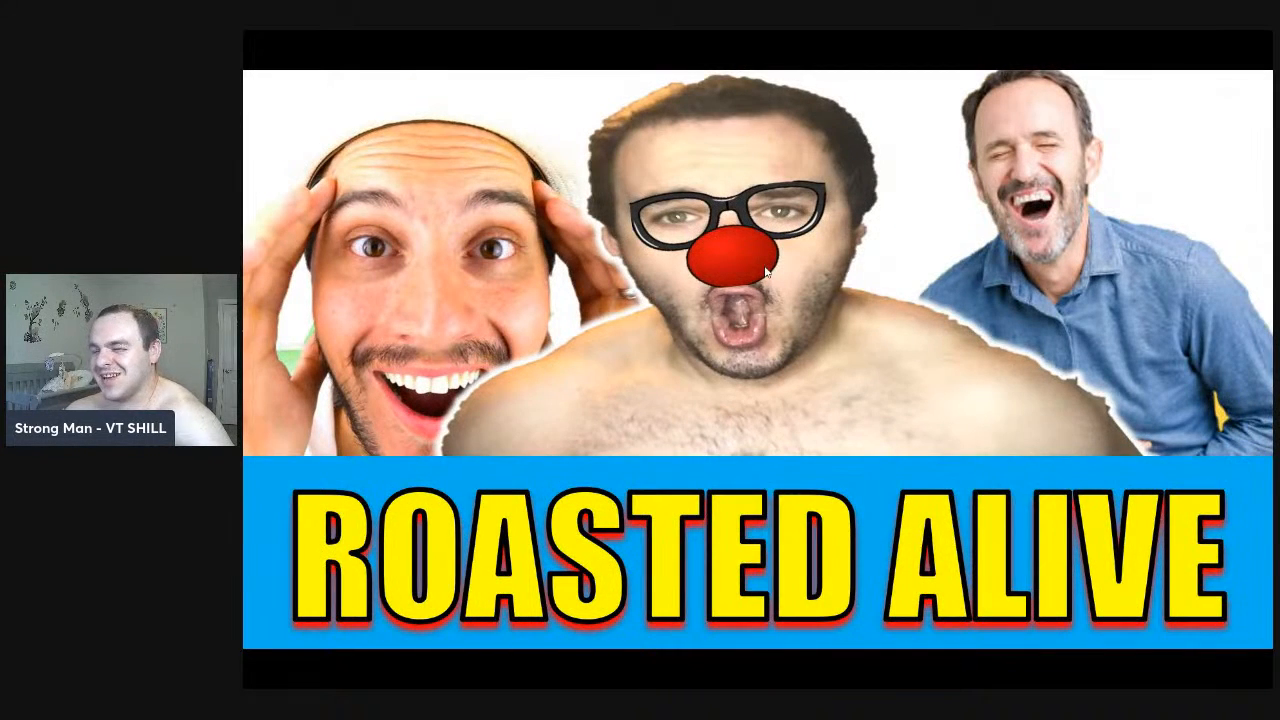